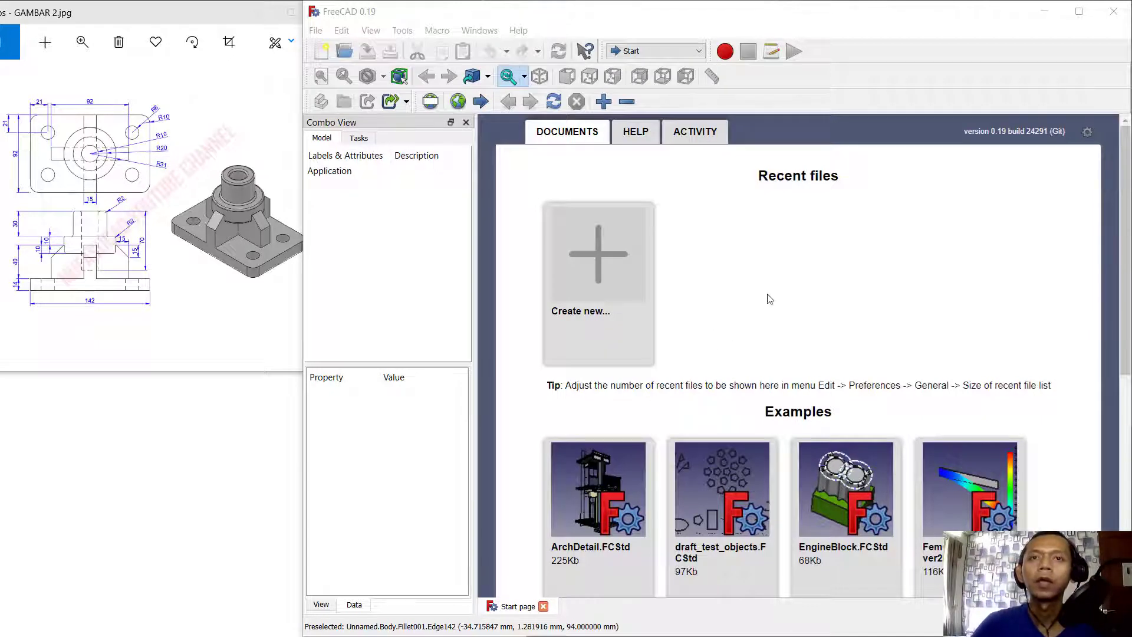
Create a new empty Unnamed document from the Start page
left_click(609, 260)
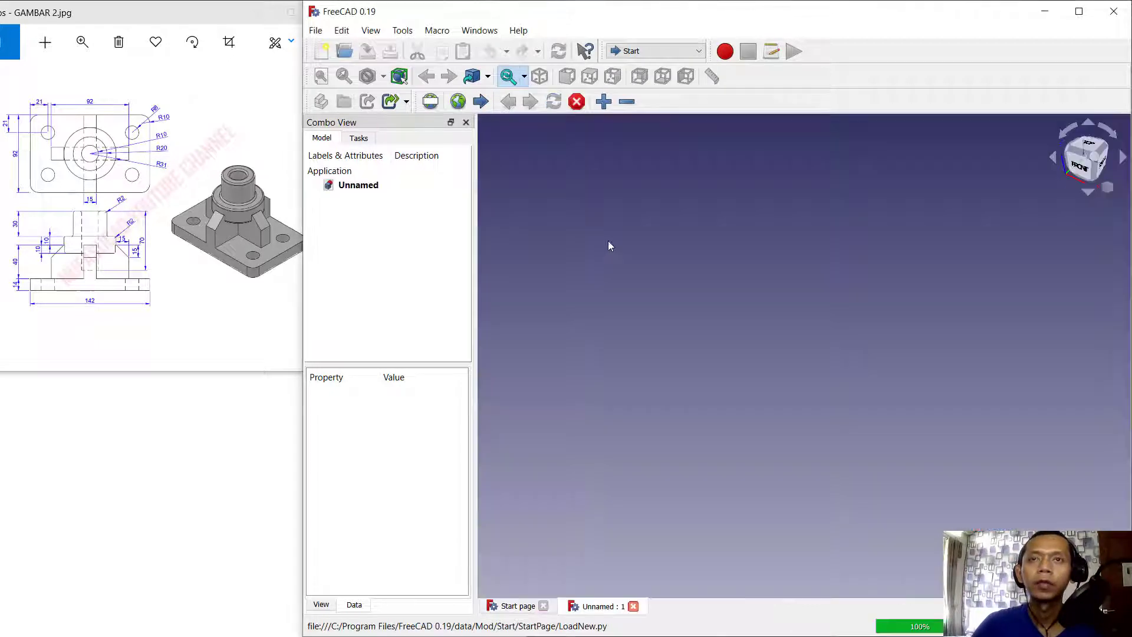
Switch to Part Design, create a body, and start a sketch on XY_Plane
left_click(683, 51)
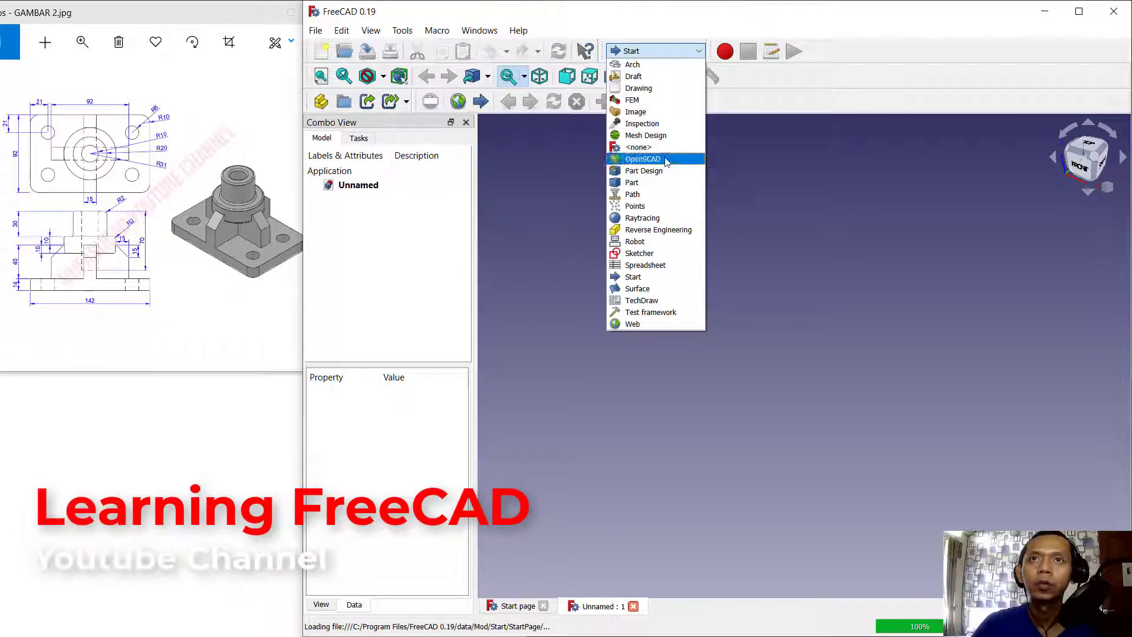
left_click(644, 171)
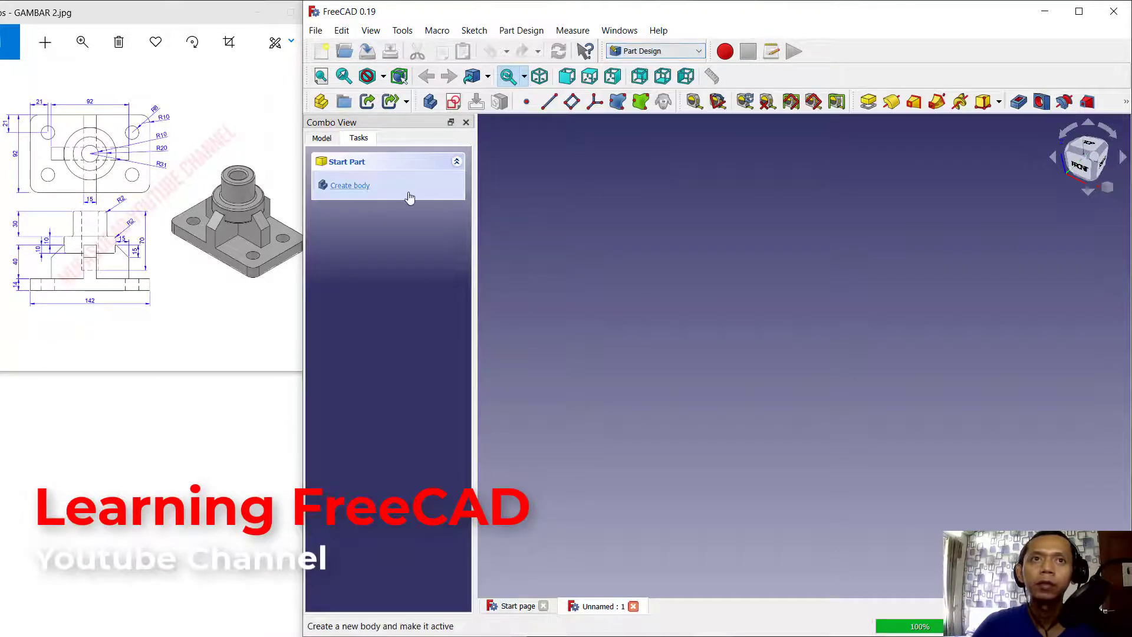
left_click(361, 185)
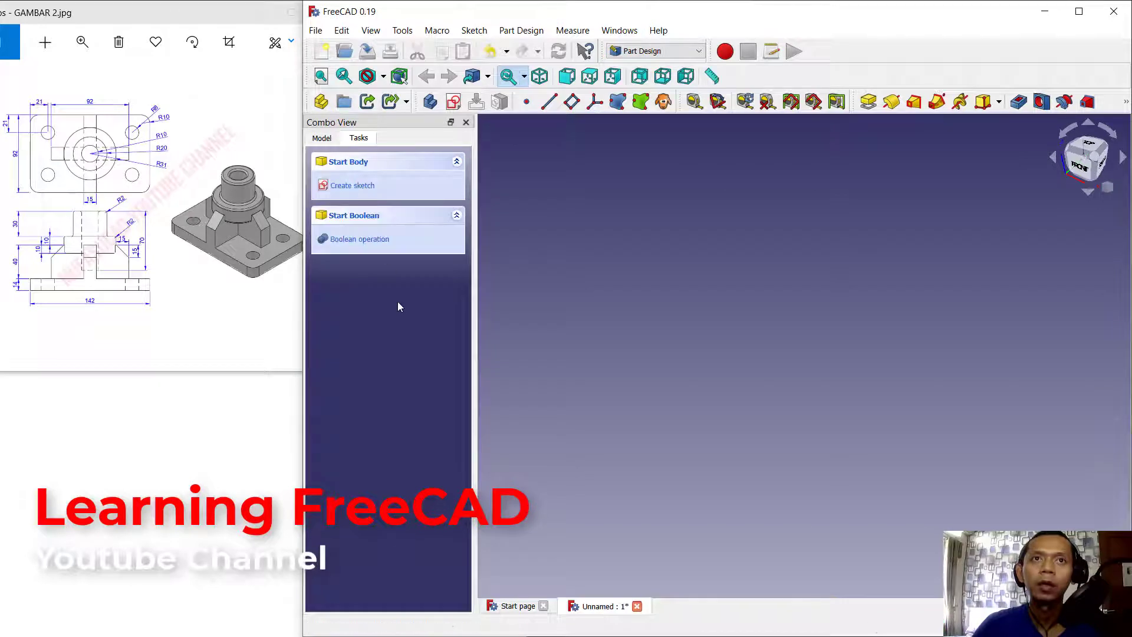
left_click(352, 185)
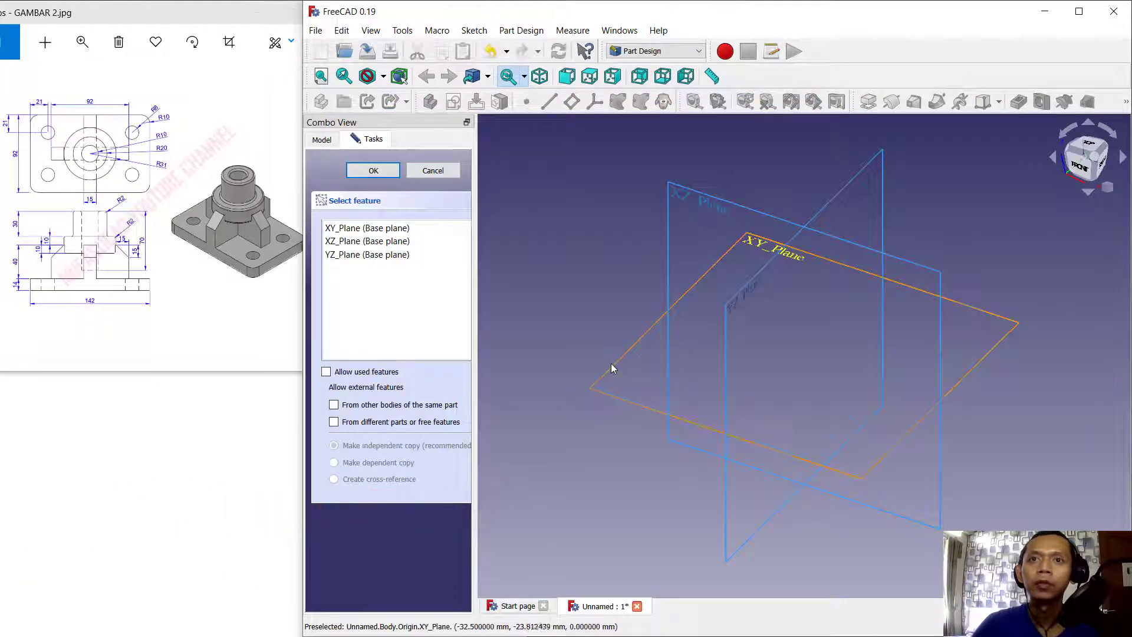
left_click(624, 358)
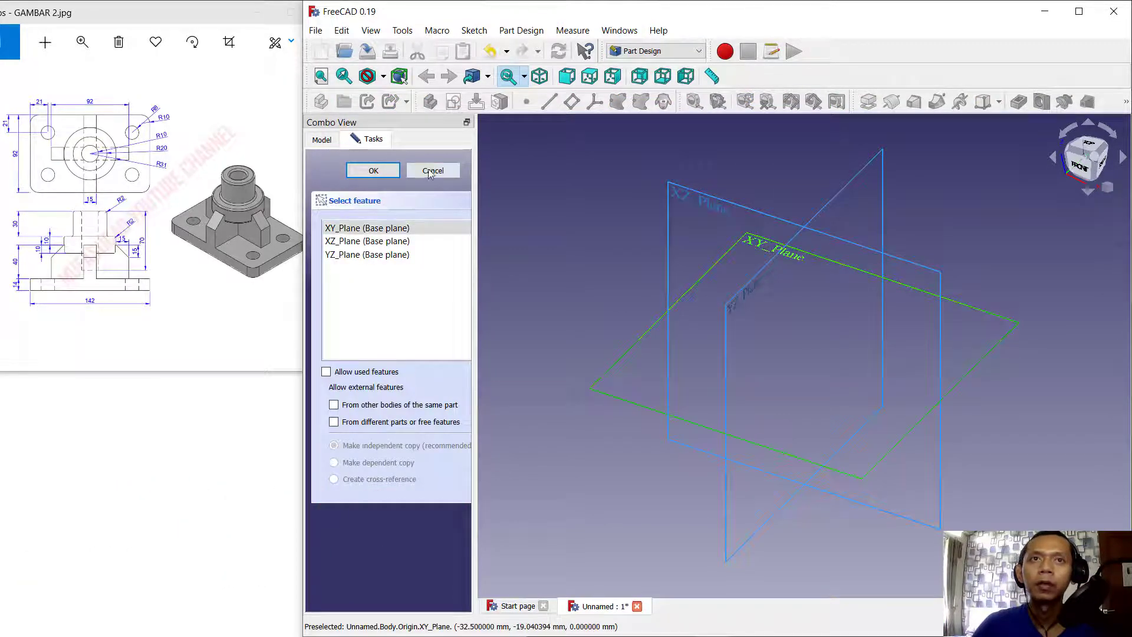
left_click(373, 170)
middle_click_drag(822, 292, 854, 292)
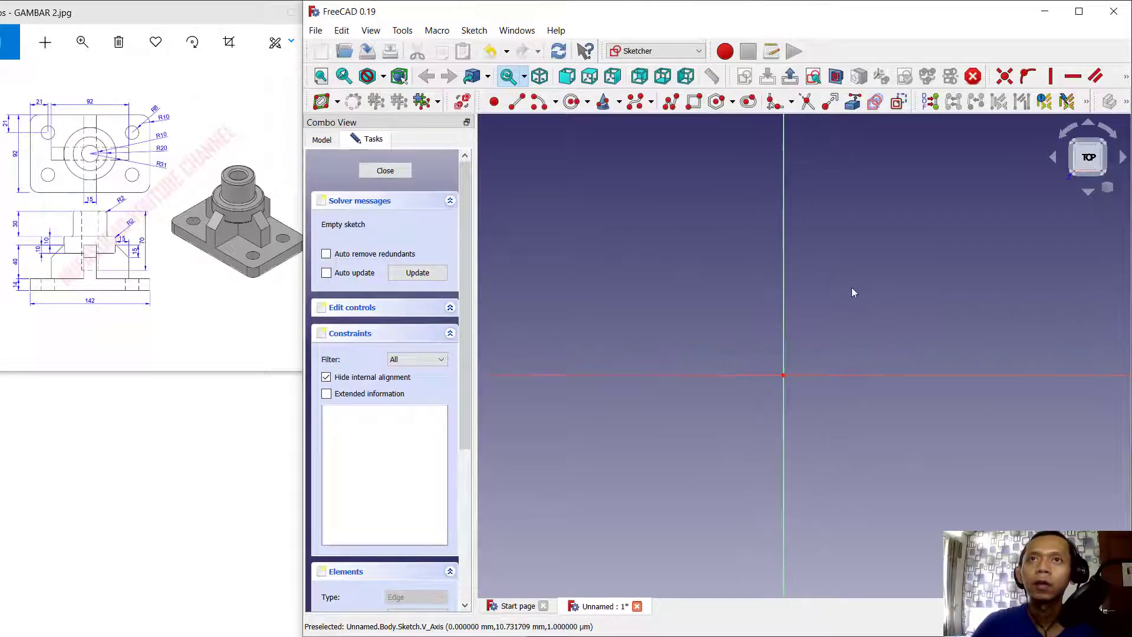
Draw a rectangle spanning the sketch origin
left_click(694, 102)
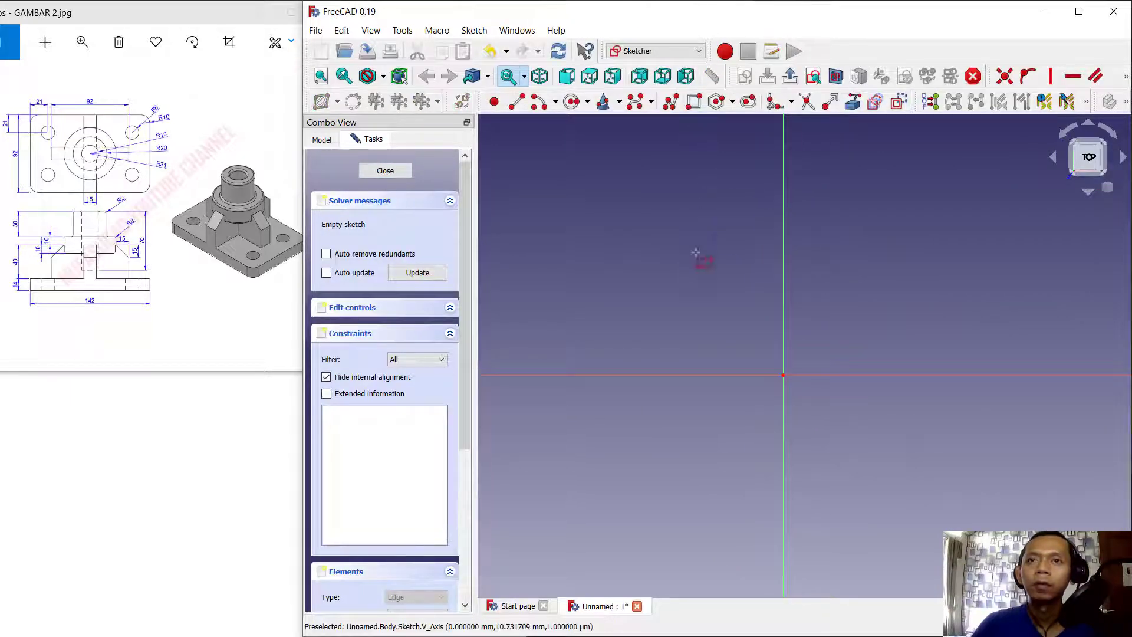
left_click(675, 280)
left_click(940, 439)
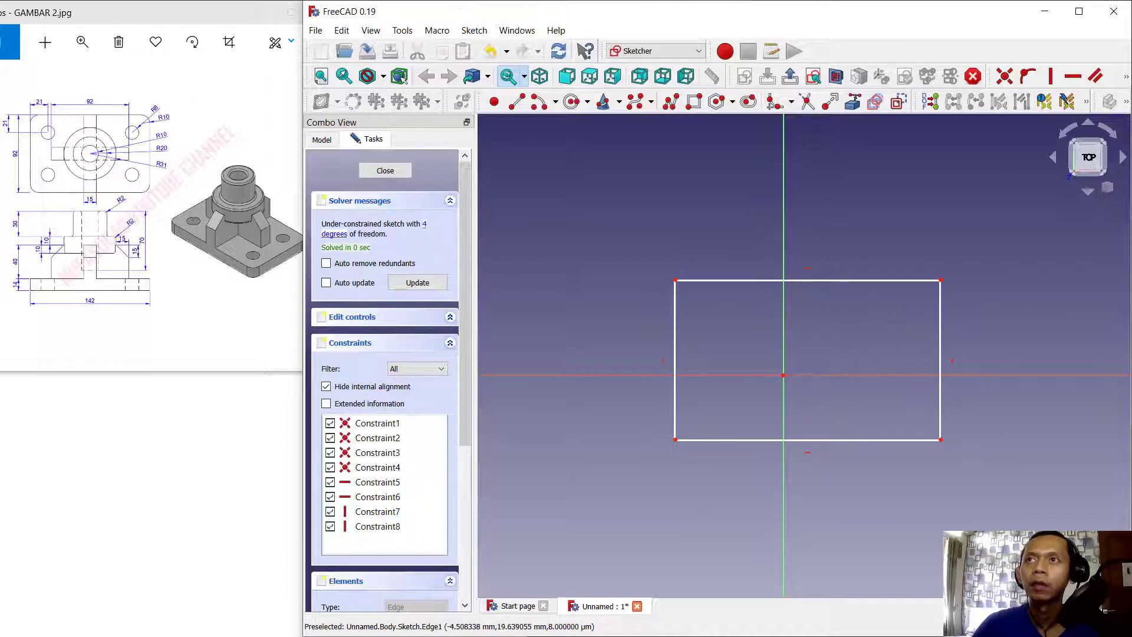
Constrain the rectangle's top edge to a 142 mm horizontal distance
left_click(1126, 77)
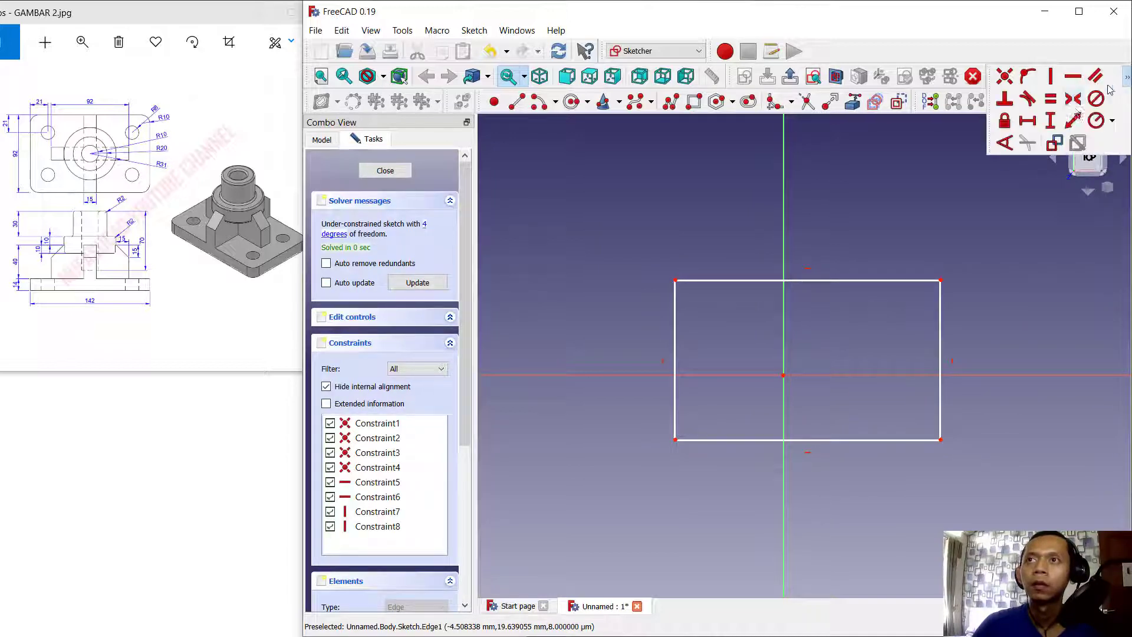
left_click(1027, 121)
left_click(740, 282)
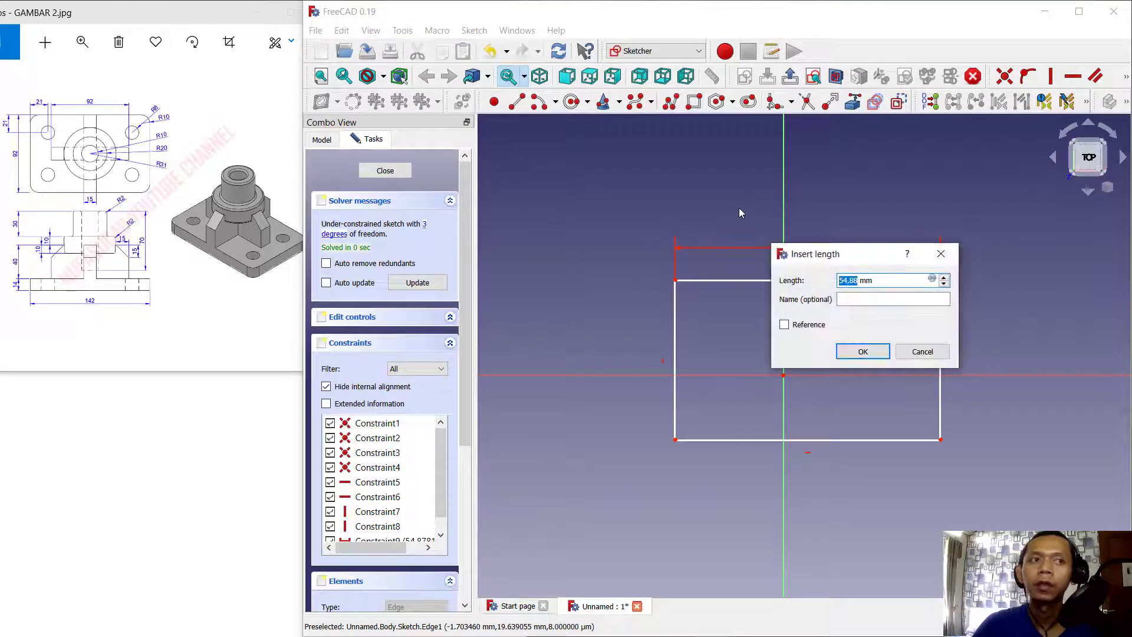
type("14")
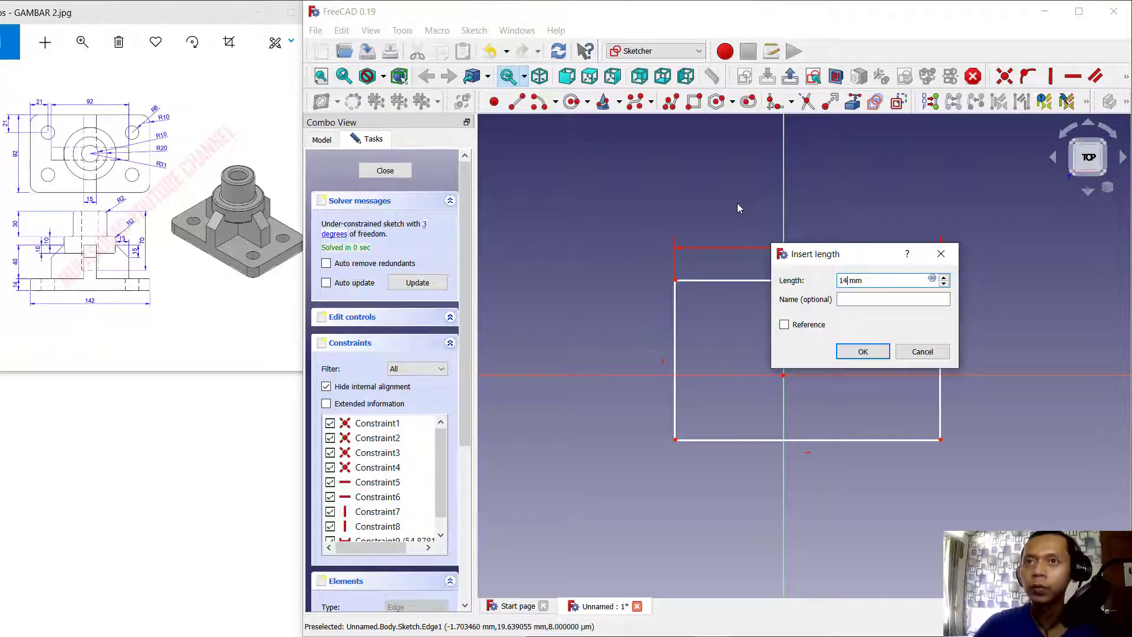
type("2")
key("Return")
scroll(717, 277, "down", 3)
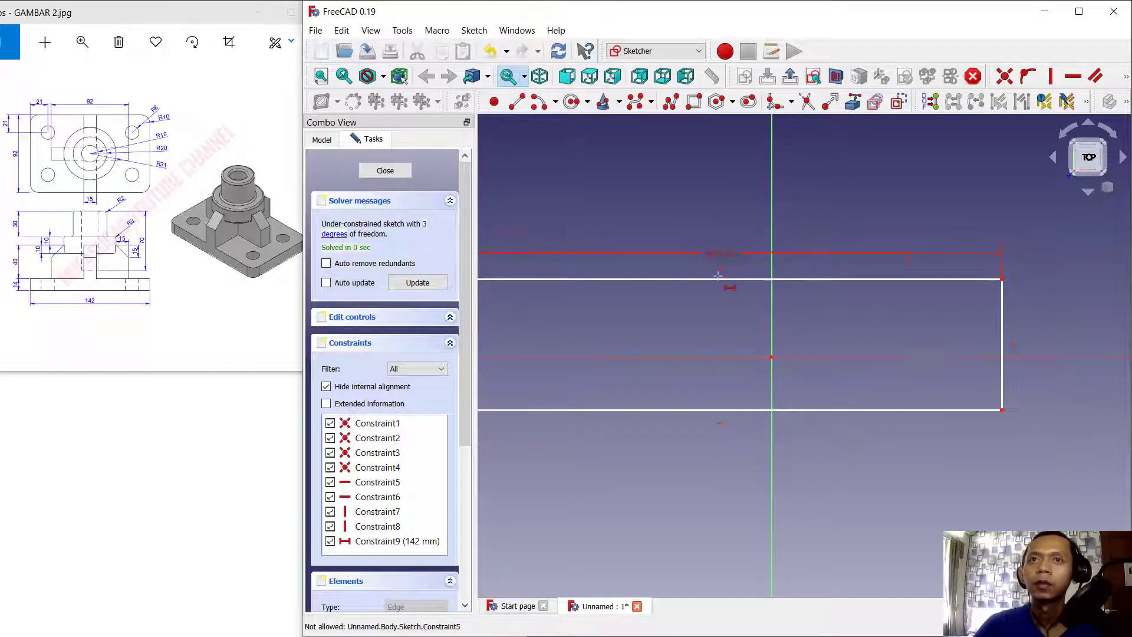
scroll(717, 278, "up", 1)
scroll(720, 278, "down", 1)
middle_click_drag(674, 309, 791, 322)
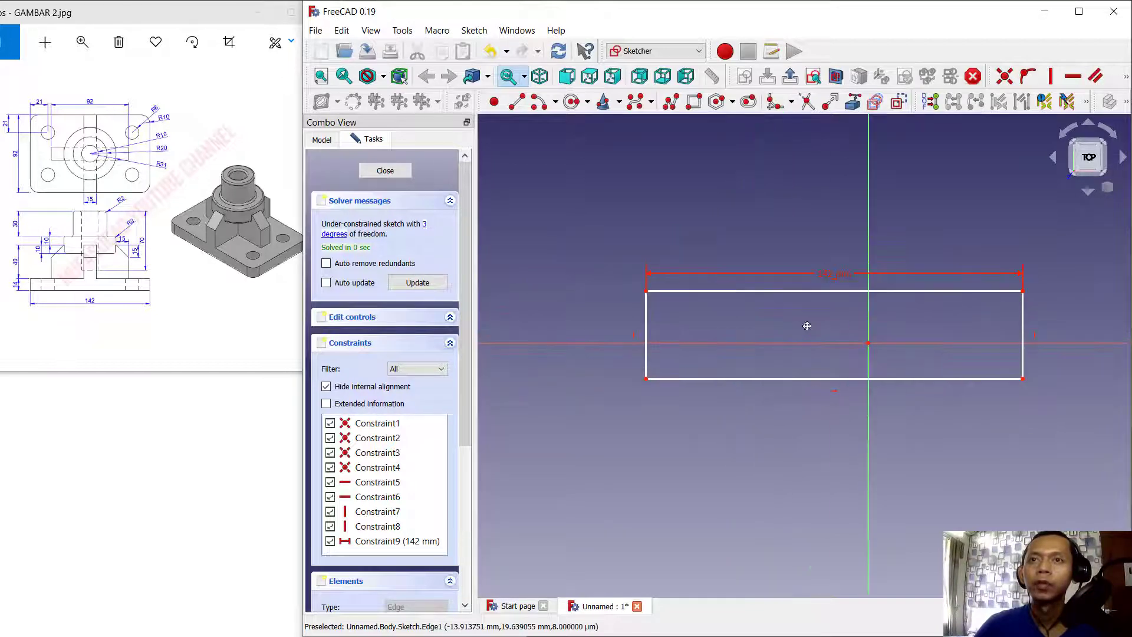
scroll(790, 322, "up", 1)
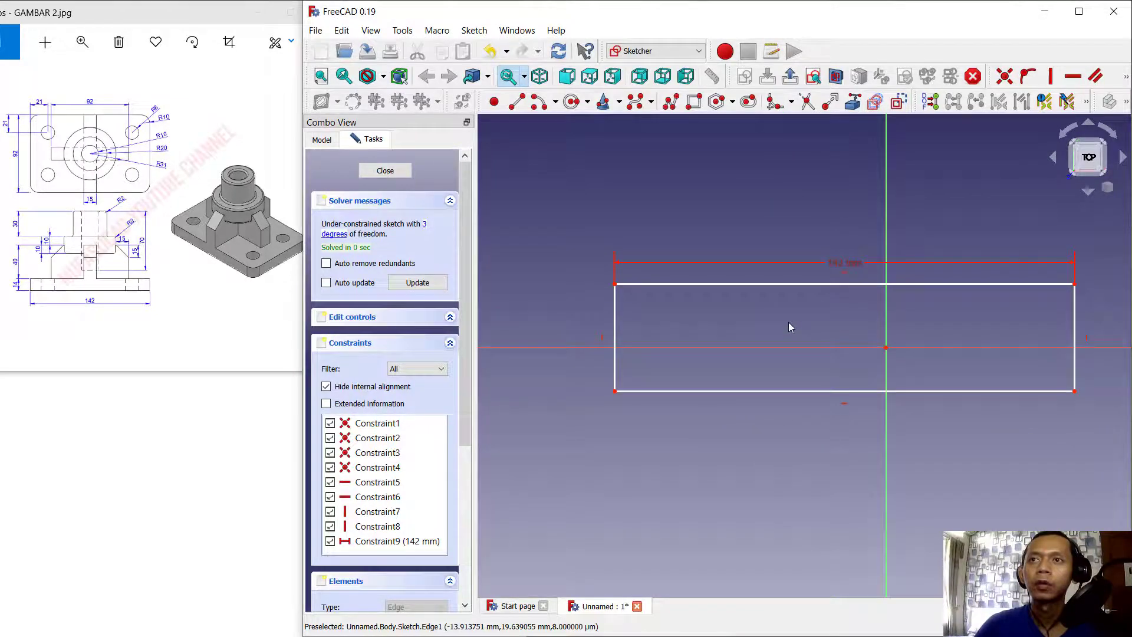
Constrain the rectangle's left edge to a 92 mm vertical distance
left_click(1126, 76)
left_click(1051, 120)
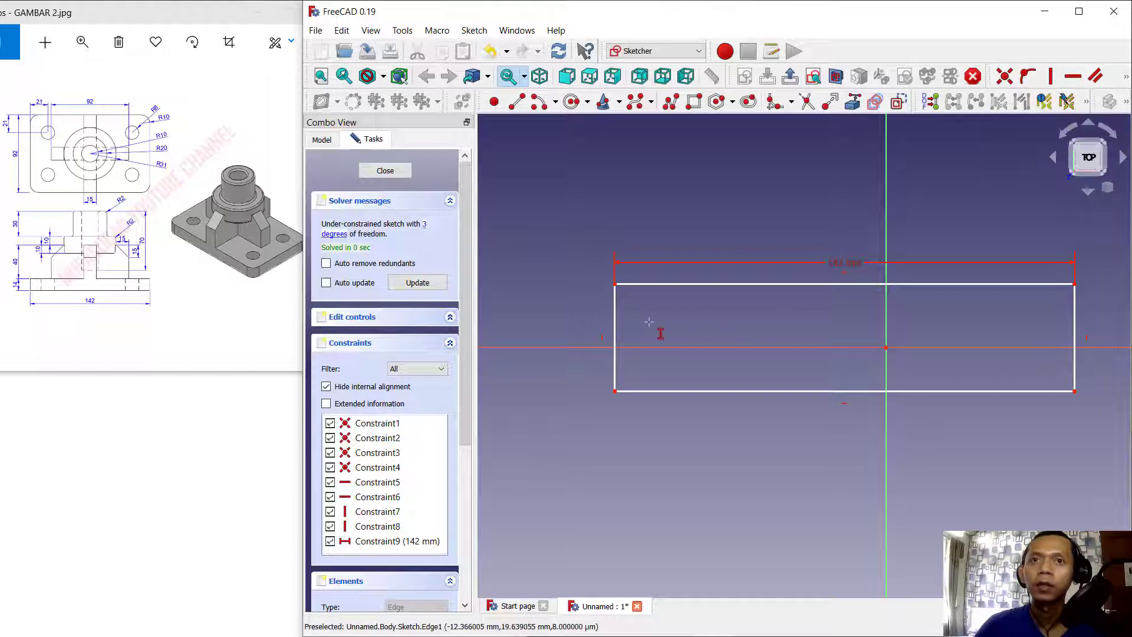
left_click(616, 328)
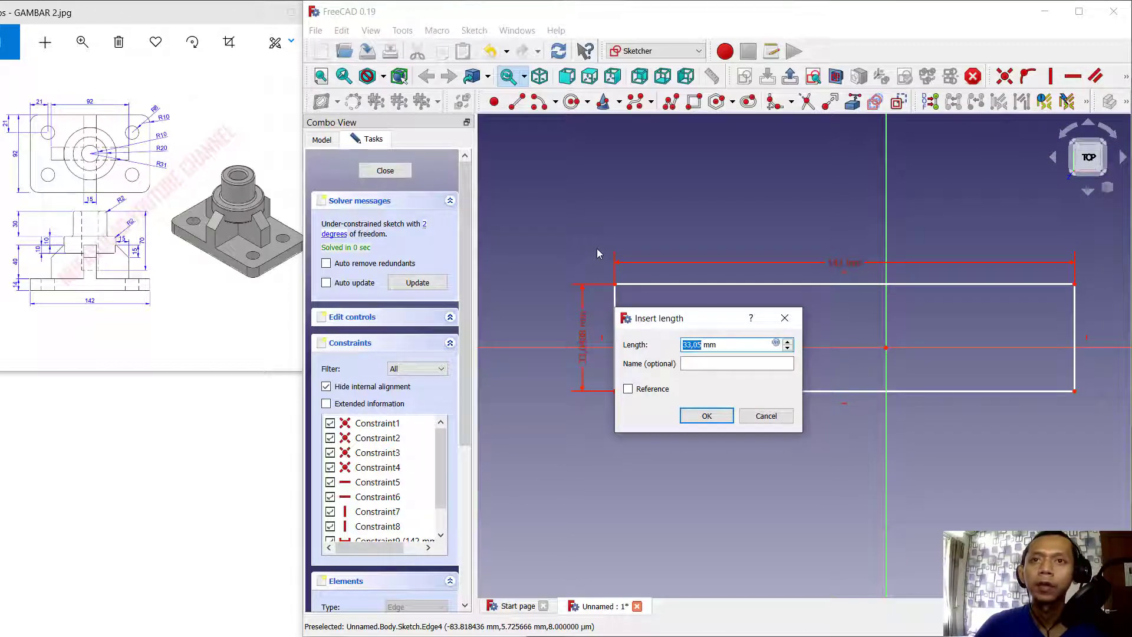
type("92")
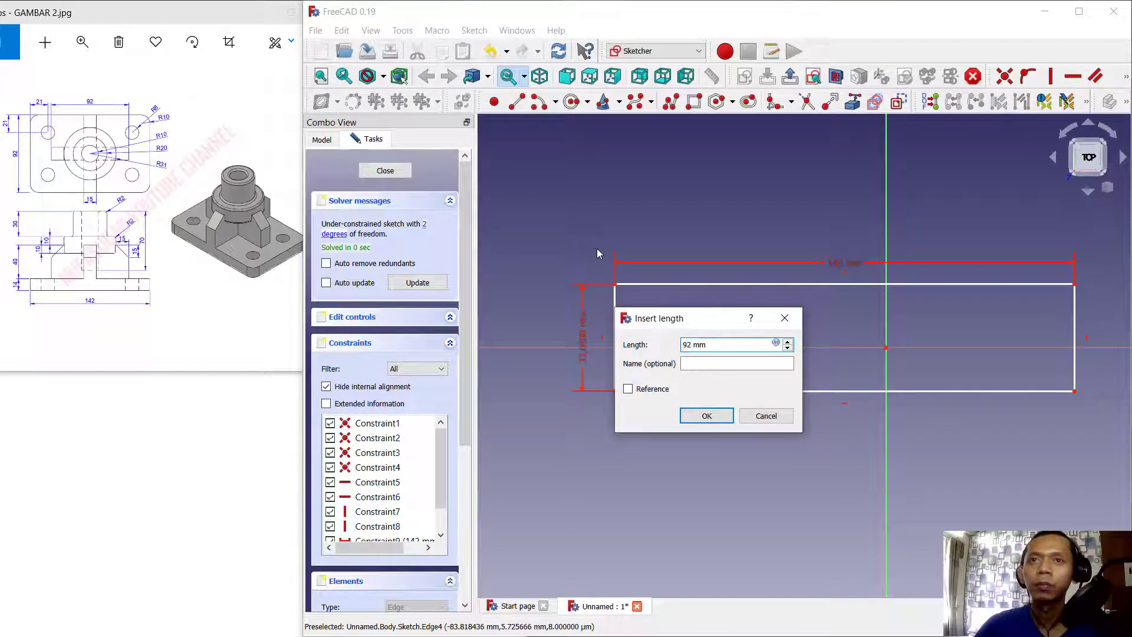
key("Return")
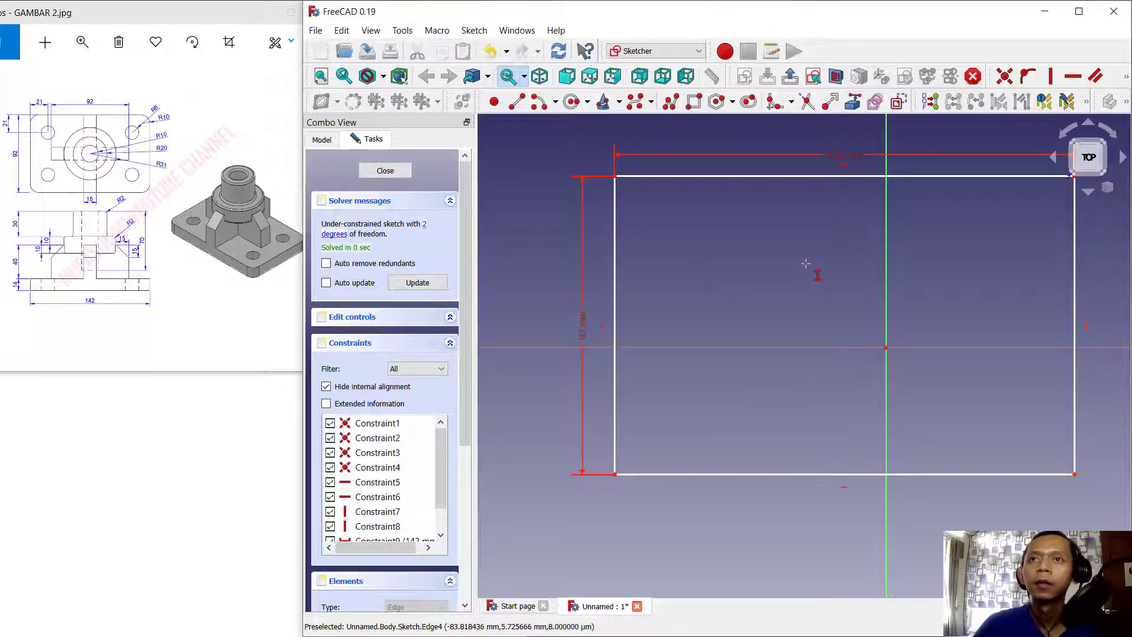
middle_click_drag(806, 264, 784, 291)
Draw four circles, one near each corner of the rectangle
left_click(572, 102)
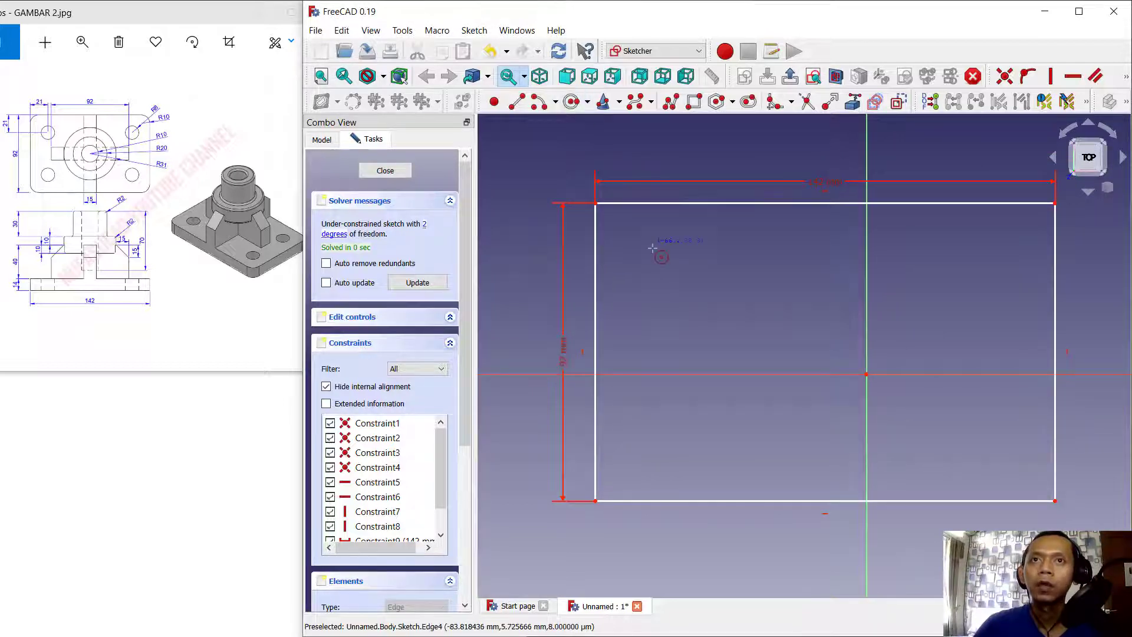
left_click(649, 251)
left_click(668, 253)
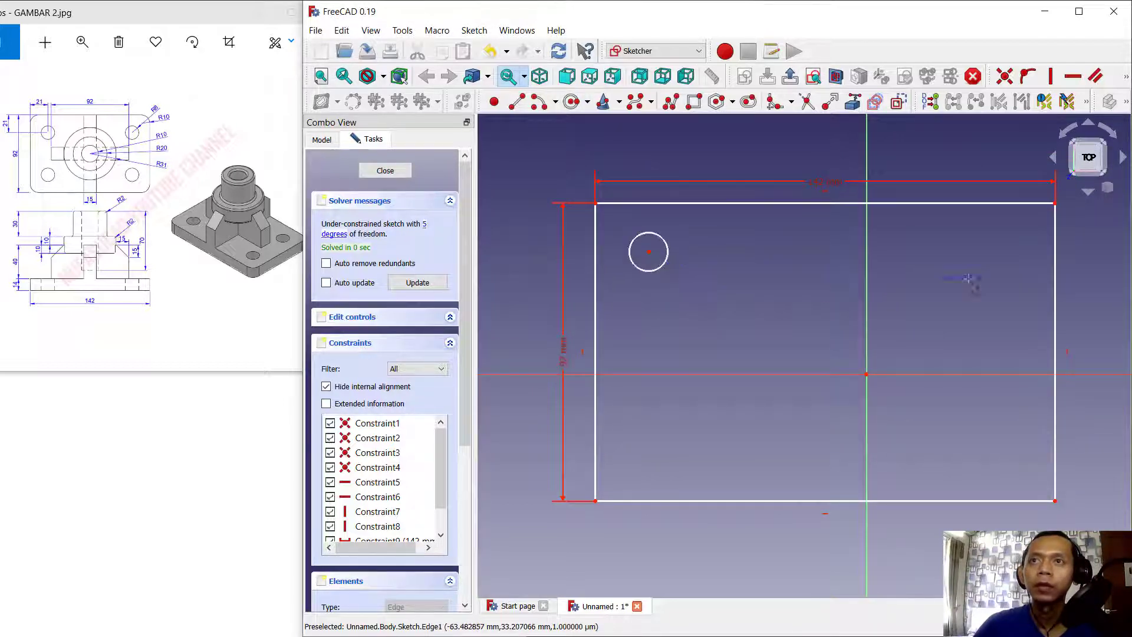
left_click(998, 248)
left_click(981, 265)
left_click(653, 463)
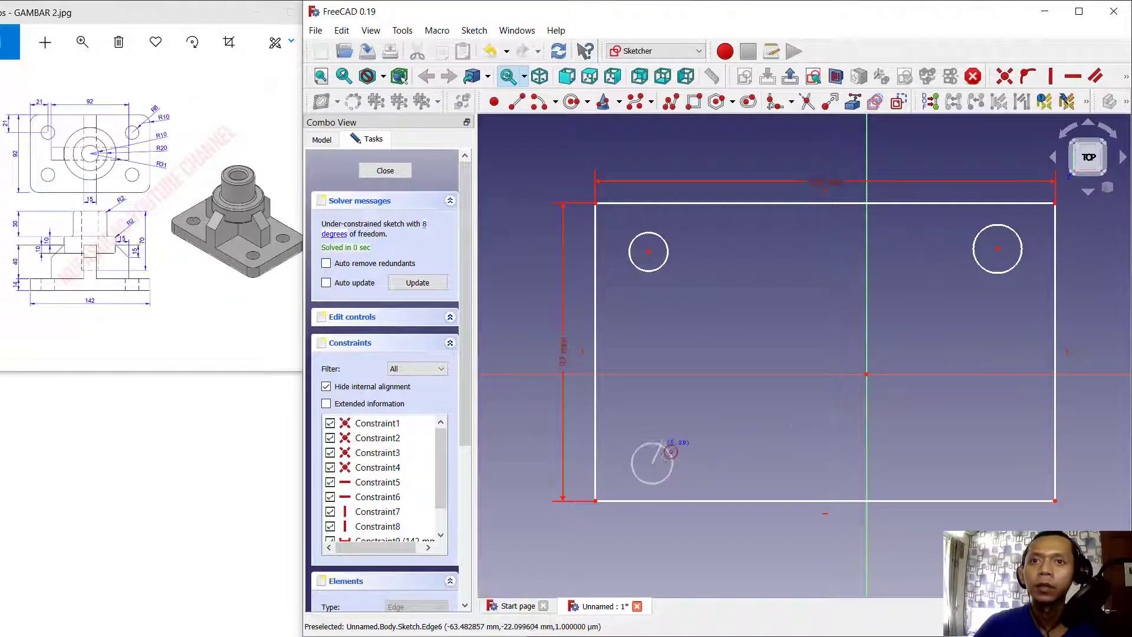
left_click(671, 452)
left_click(994, 463)
left_click(973, 443)
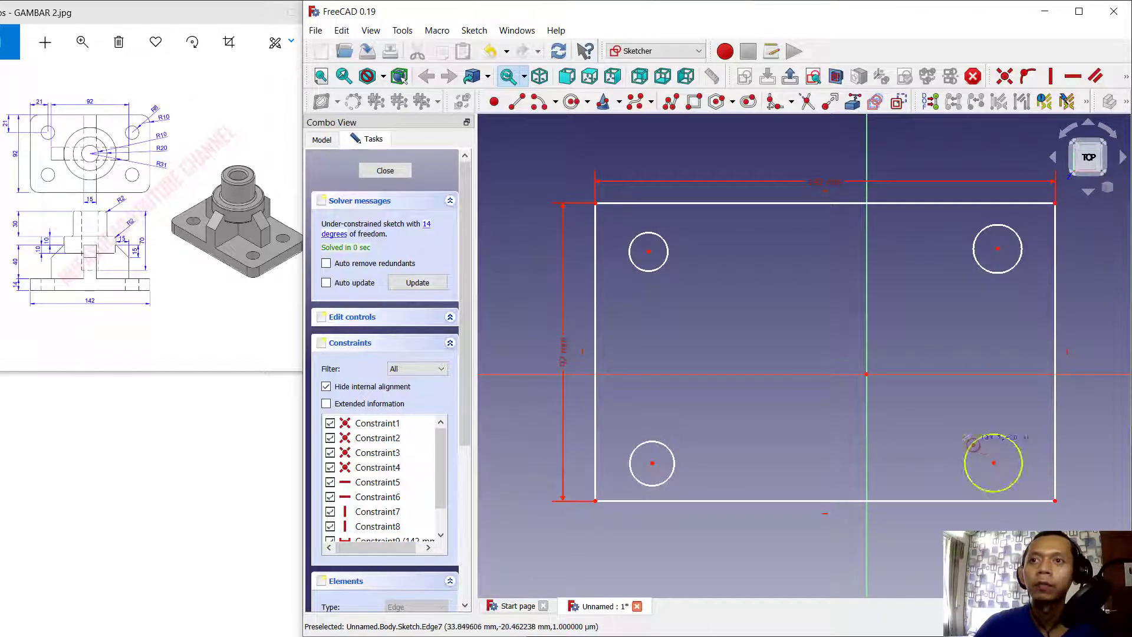
Give the top-left circle an 8 mm radius constraint
left_click(1127, 77)
left_click(1100, 121)
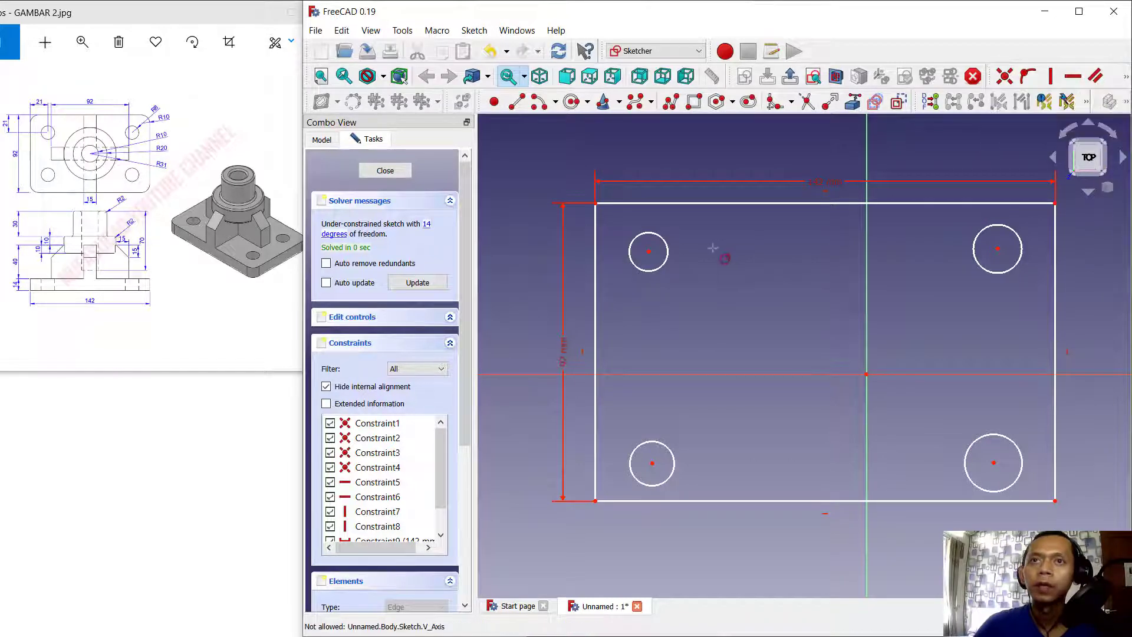
left_click(666, 269)
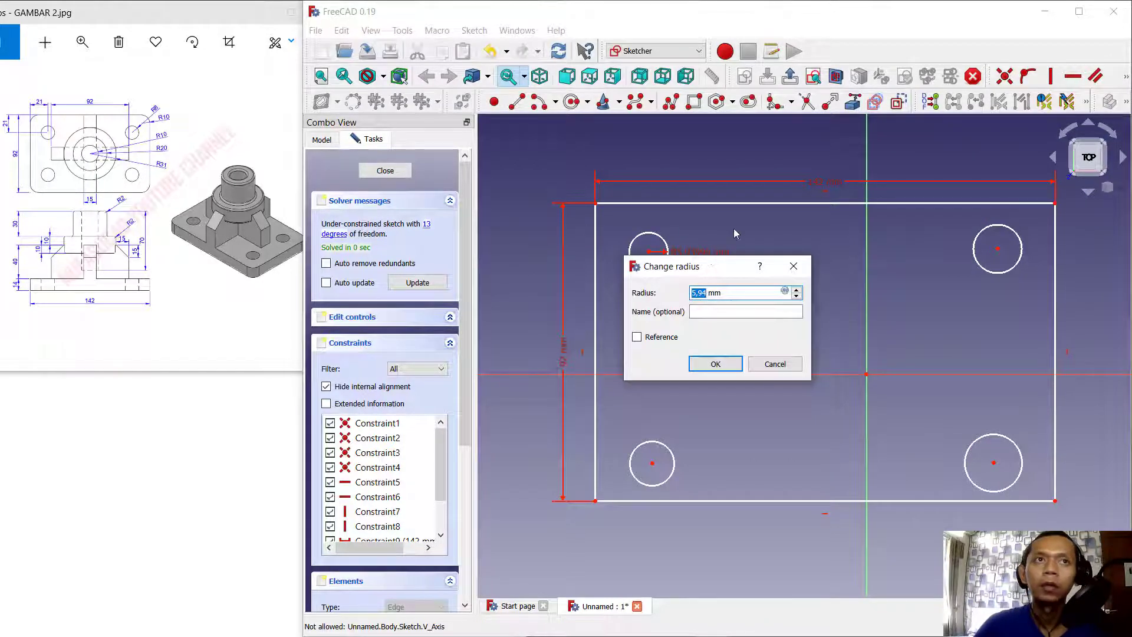
left_click(775, 364)
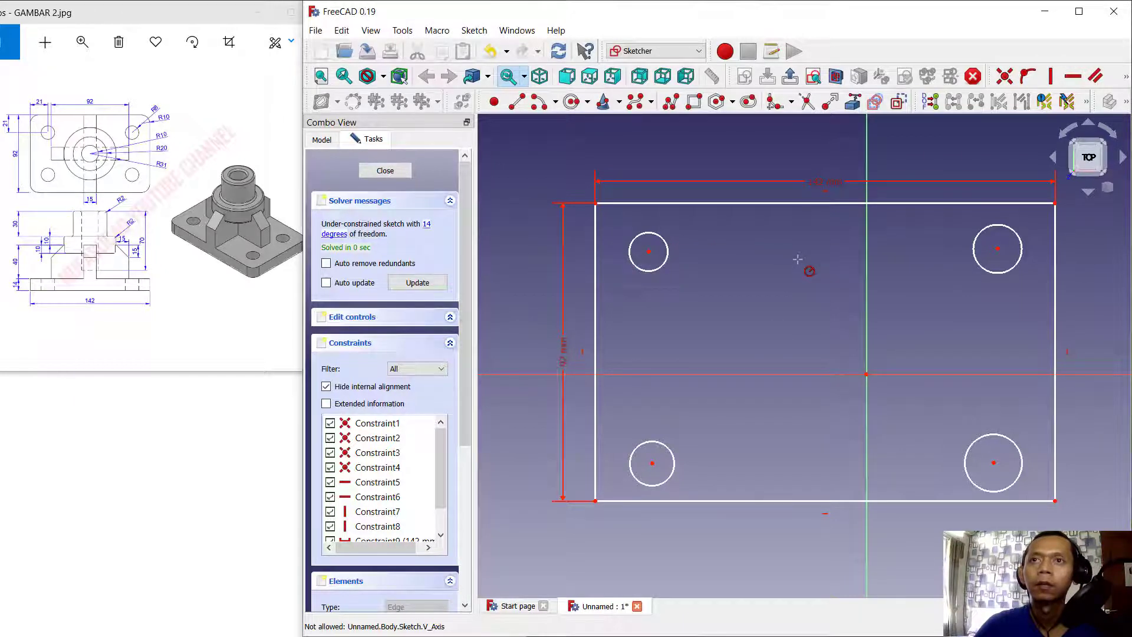
left_click(1127, 76)
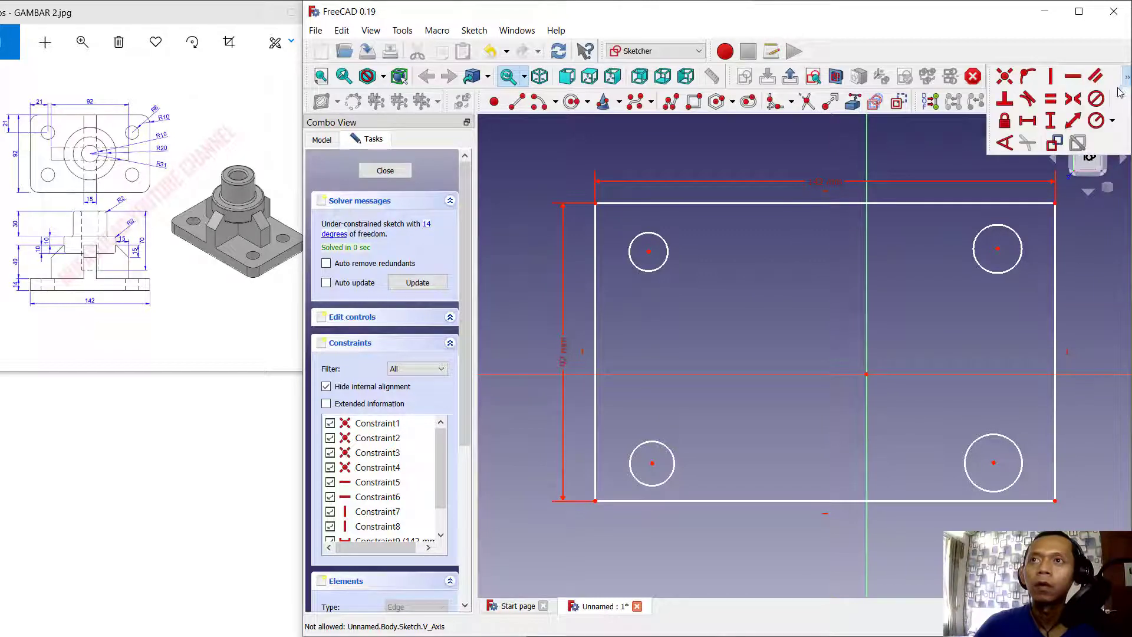
left_click(1097, 122)
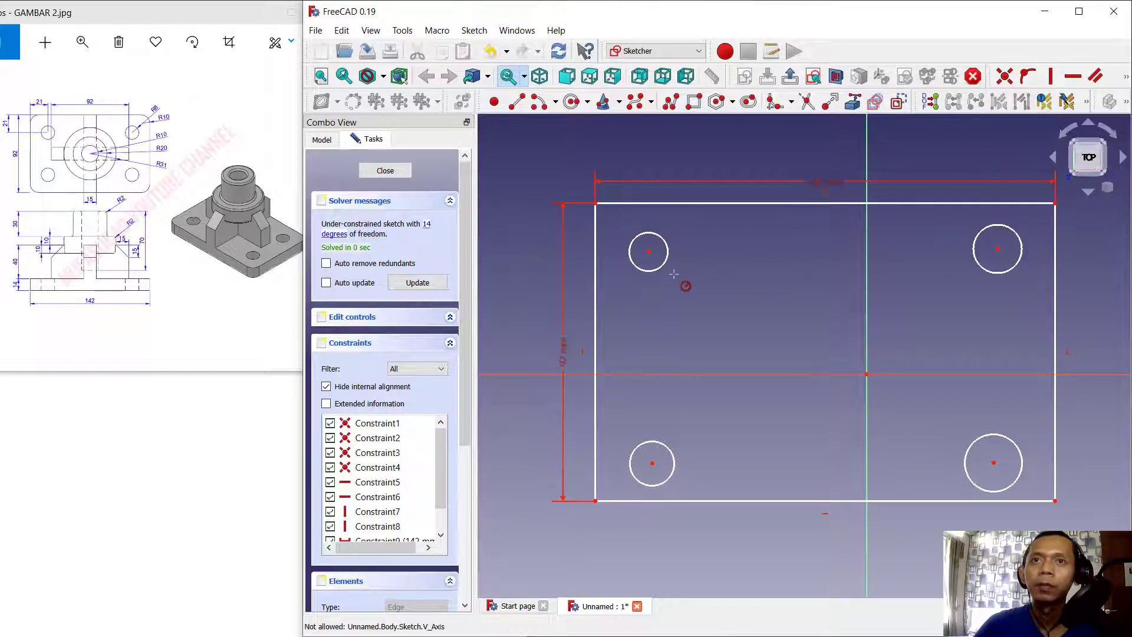
left_click(667, 244)
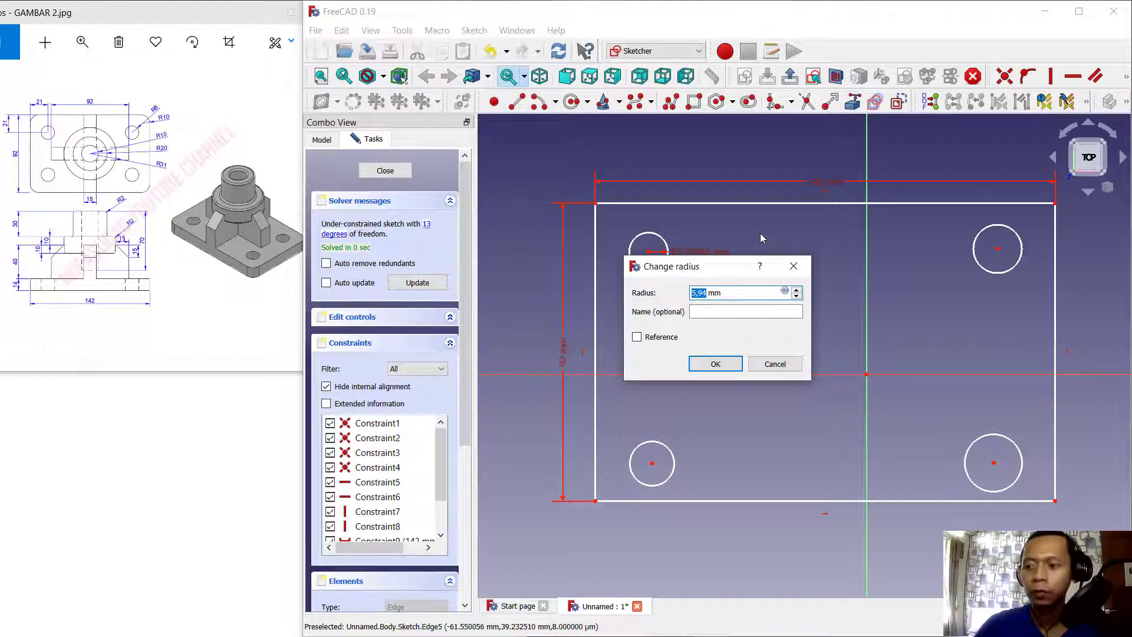
type("8")
key("Return")
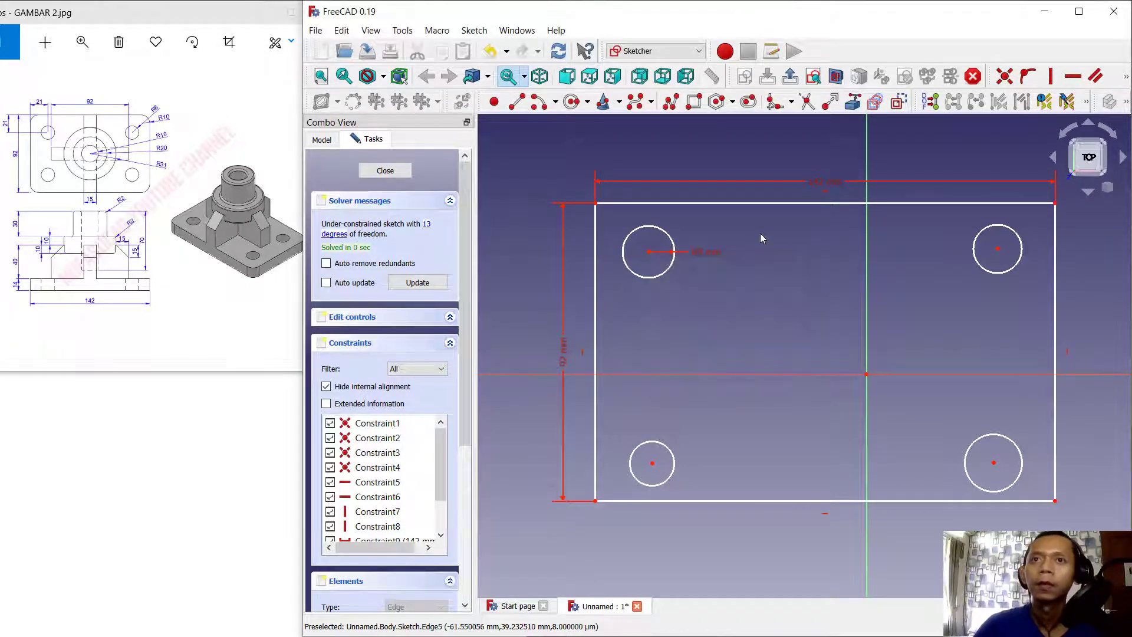
Set the top-right, bottom-right and bottom-left circles to 8 mm radius
left_click(984, 228)
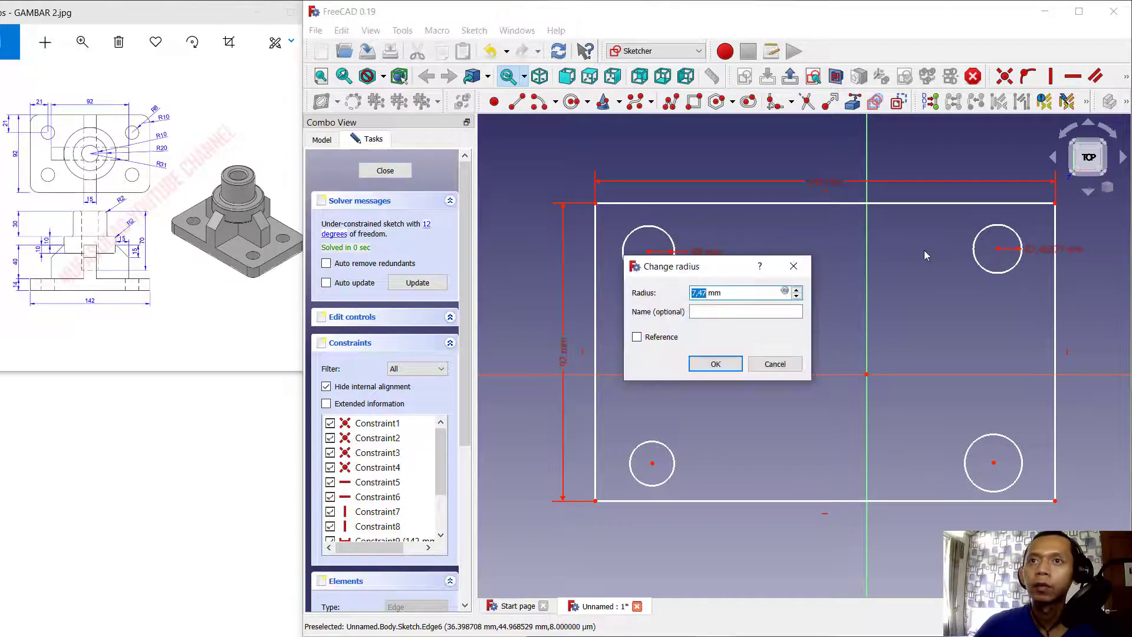
type("8")
key("Return")
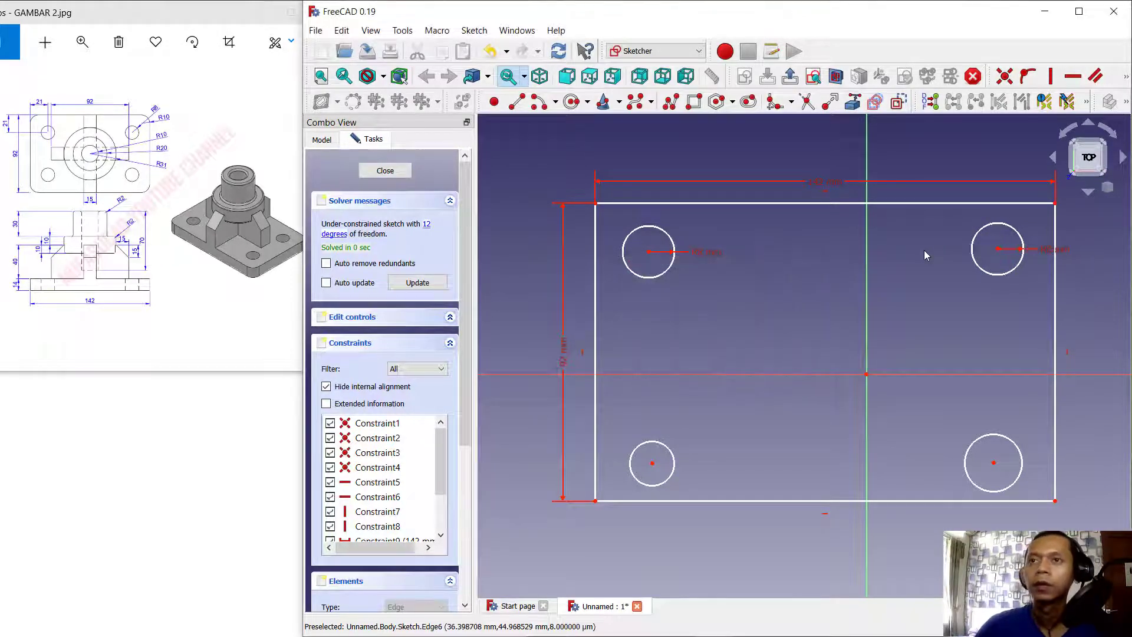
left_click(967, 446)
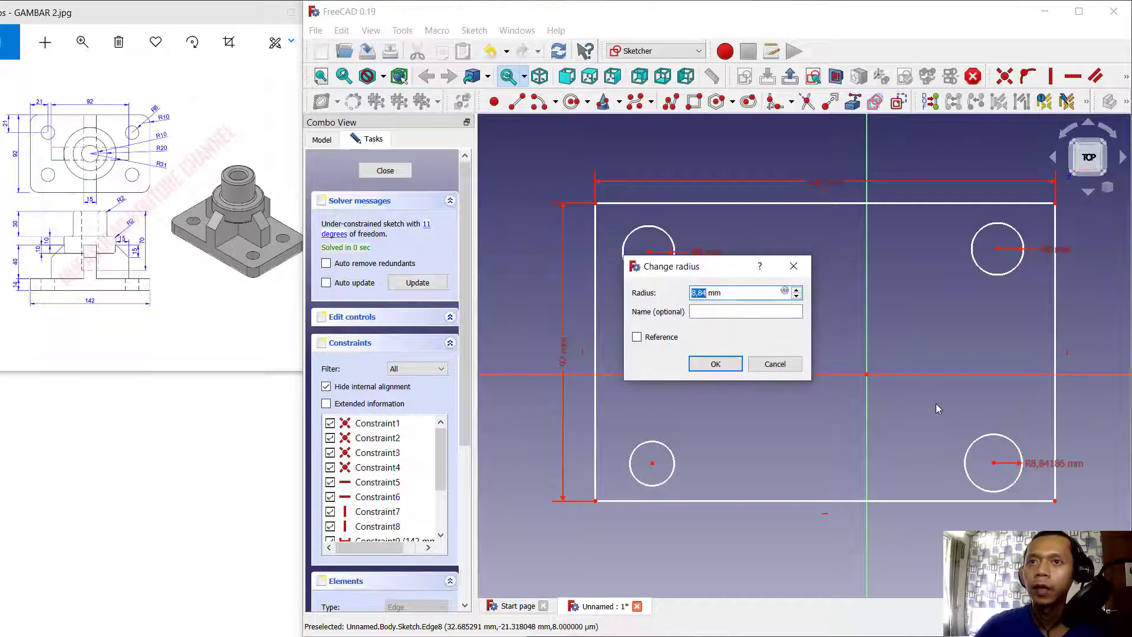
type("8")
key("Return")
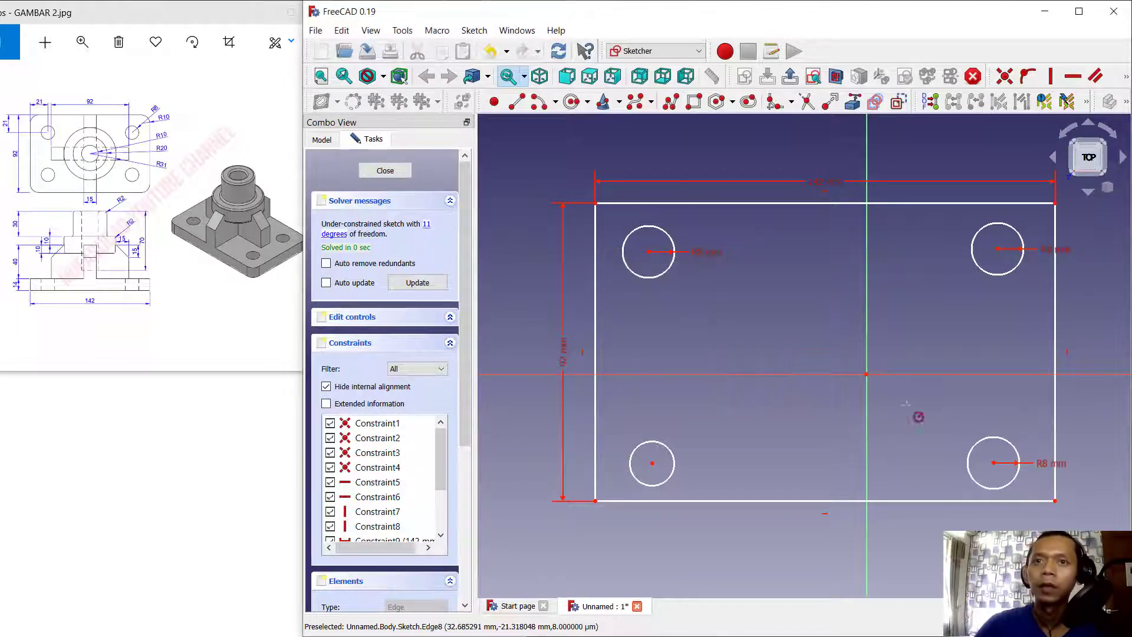
left_click(670, 449)
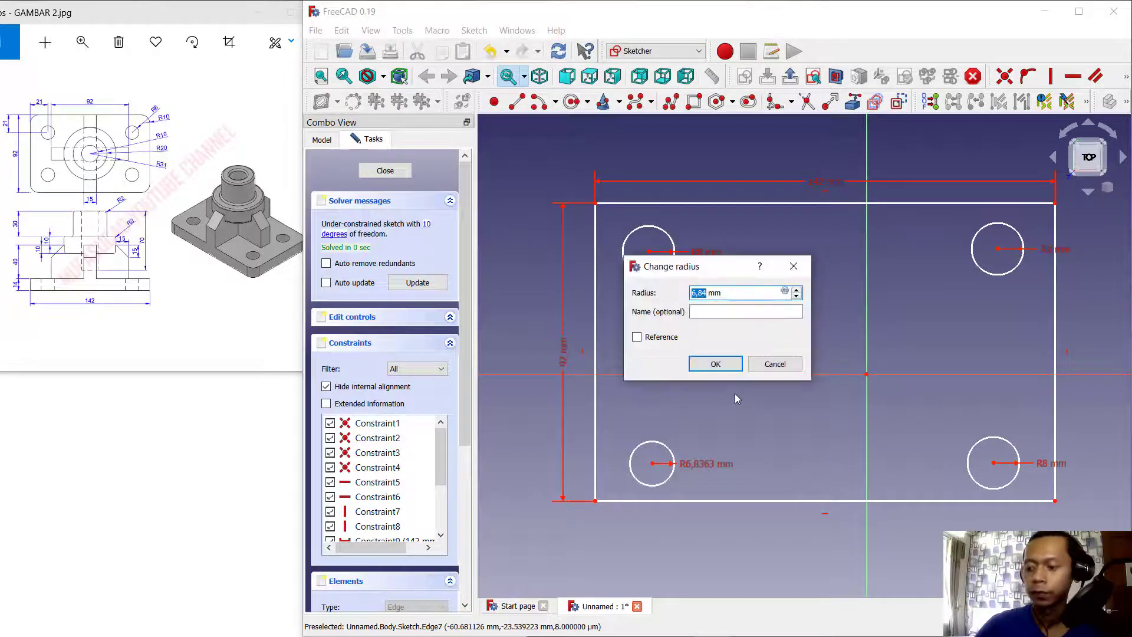
type("8")
key("Return")
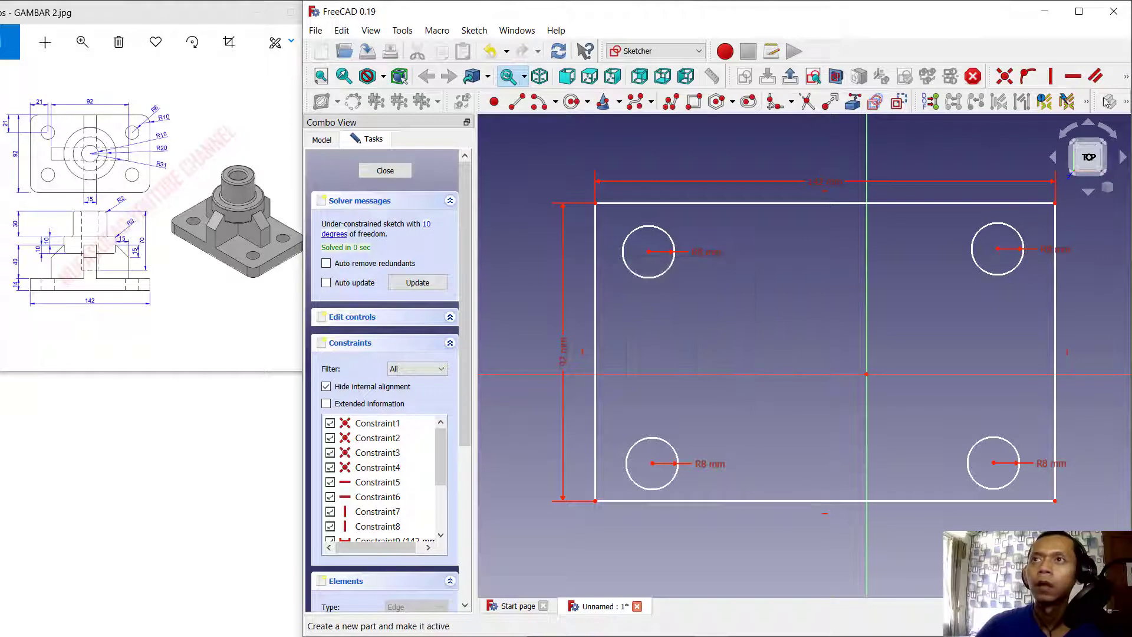
Place the top two hole centres 21 mm horizontally from their nearest corners
left_click(1127, 82)
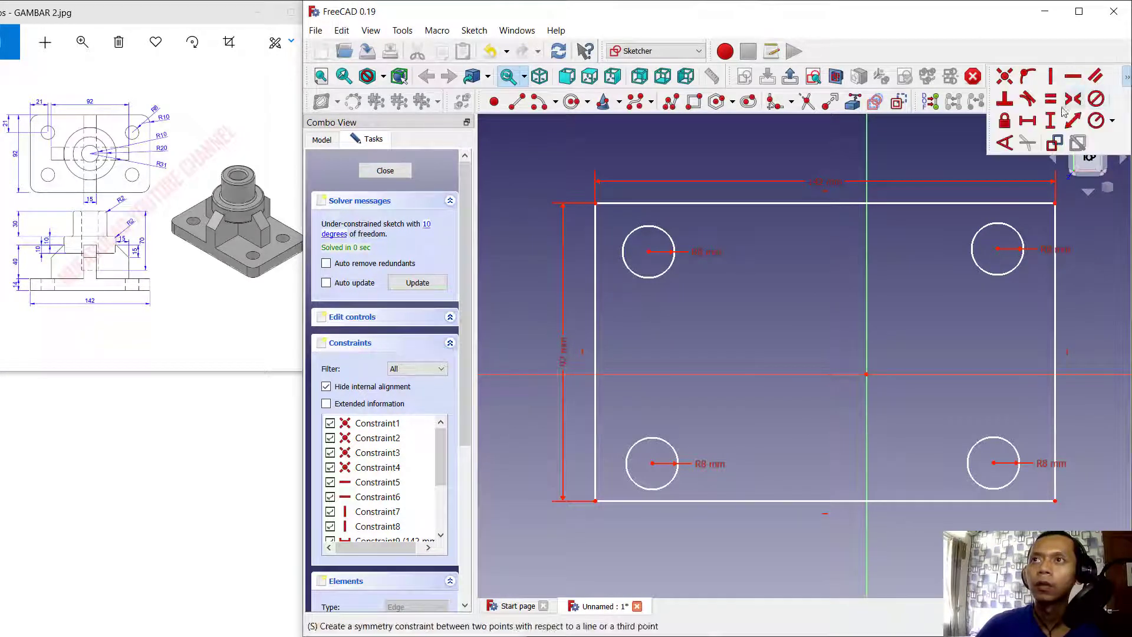
left_click(1027, 122)
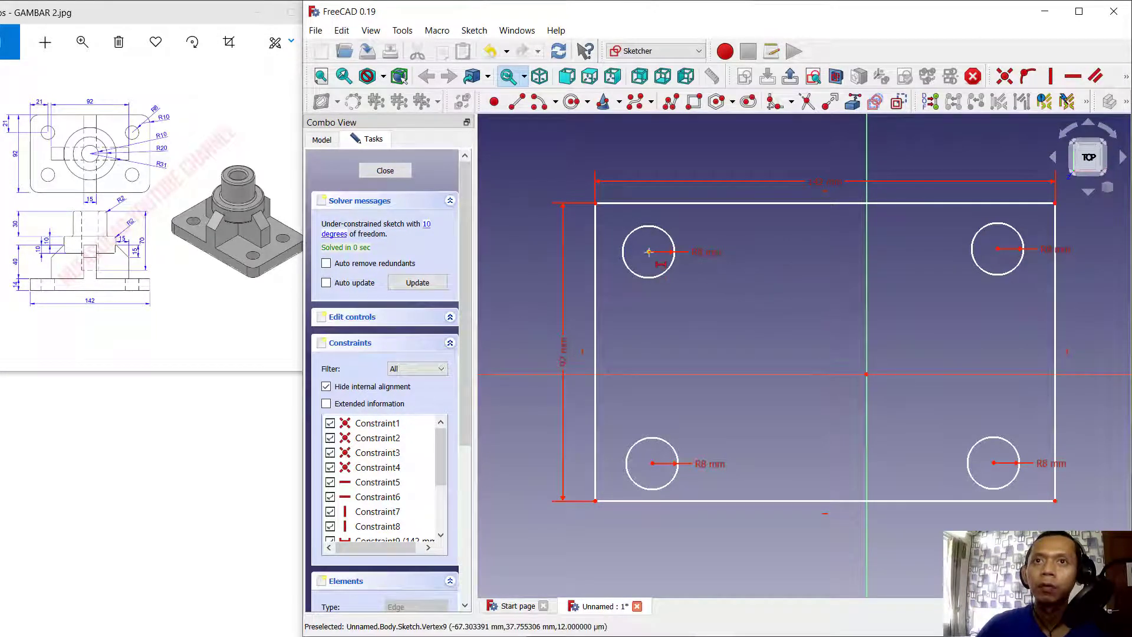
left_click(595, 203)
left_click(649, 252)
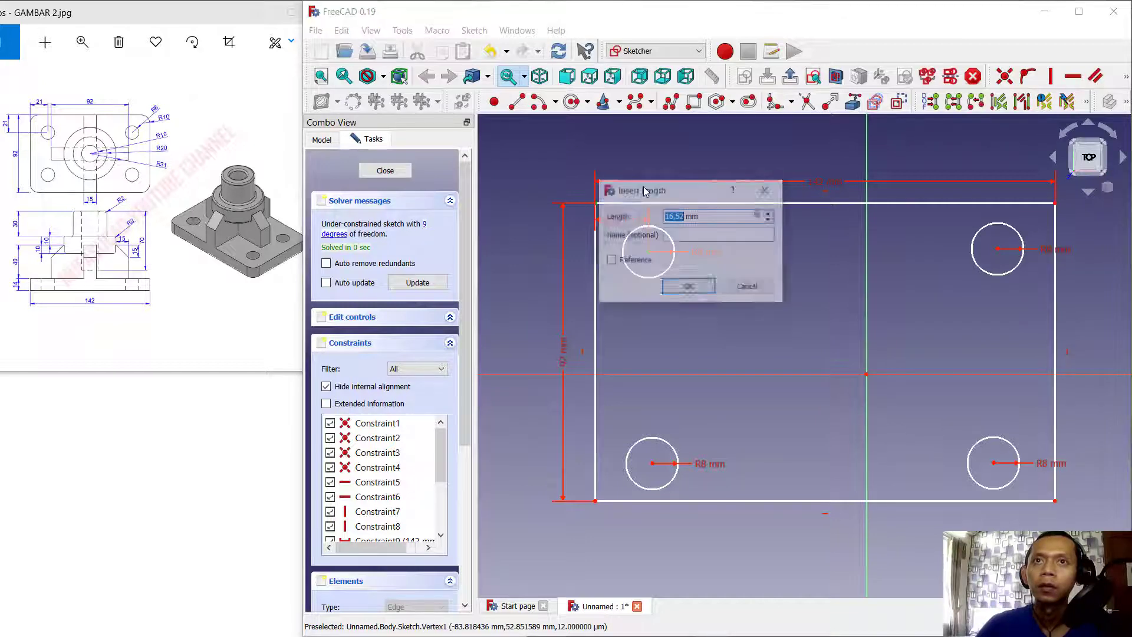
type("21")
key("Return")
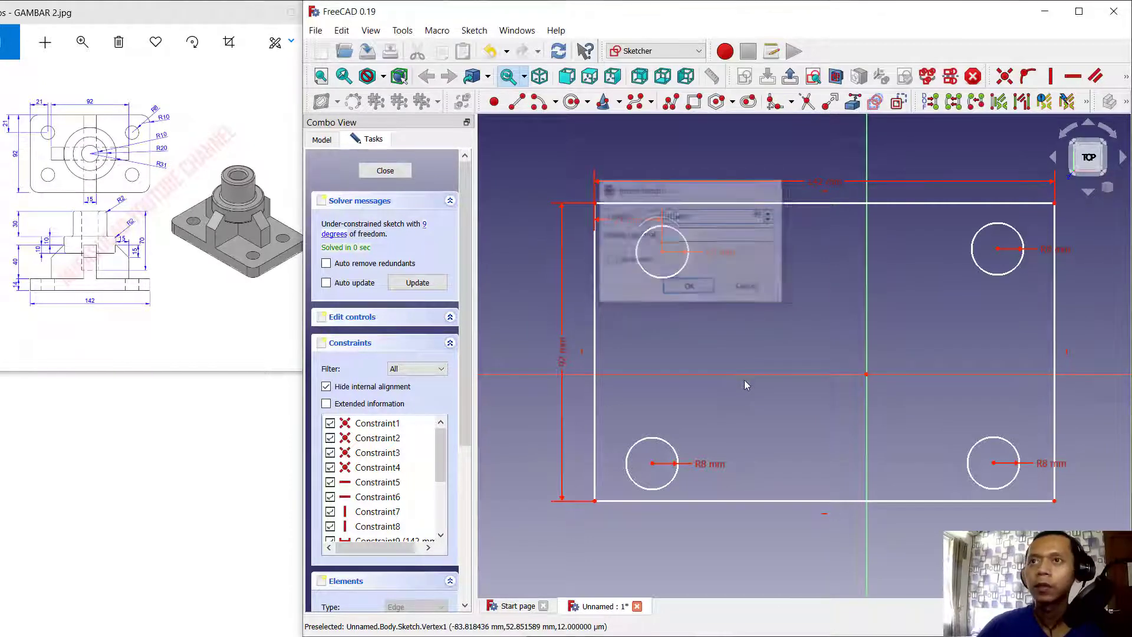
left_click(998, 248)
left_click(1055, 204)
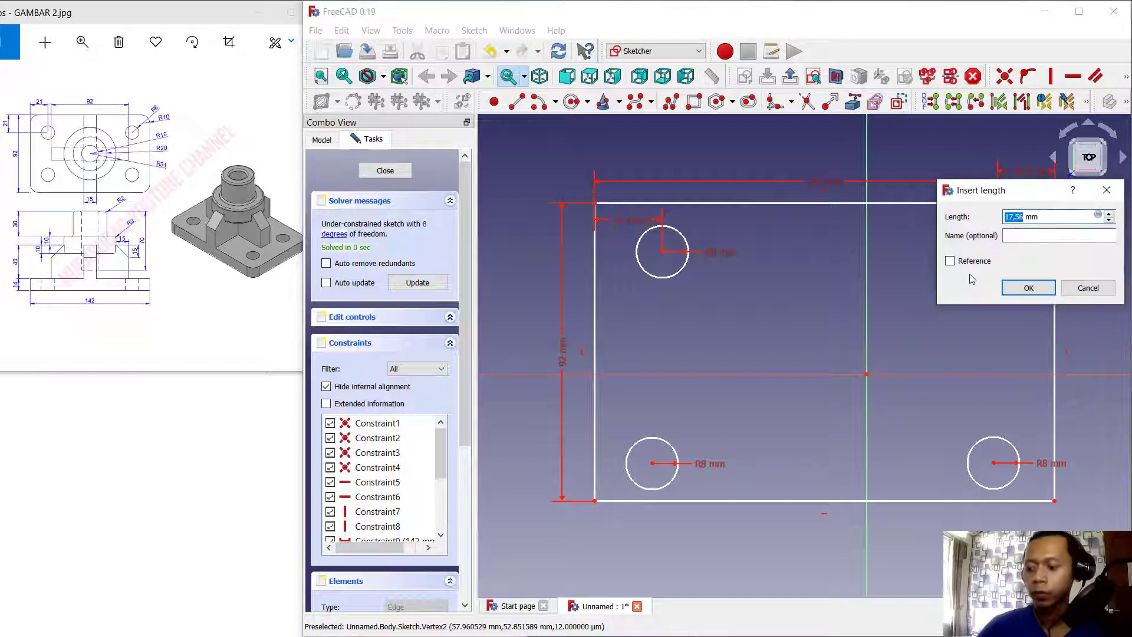
type("21")
key("Return")
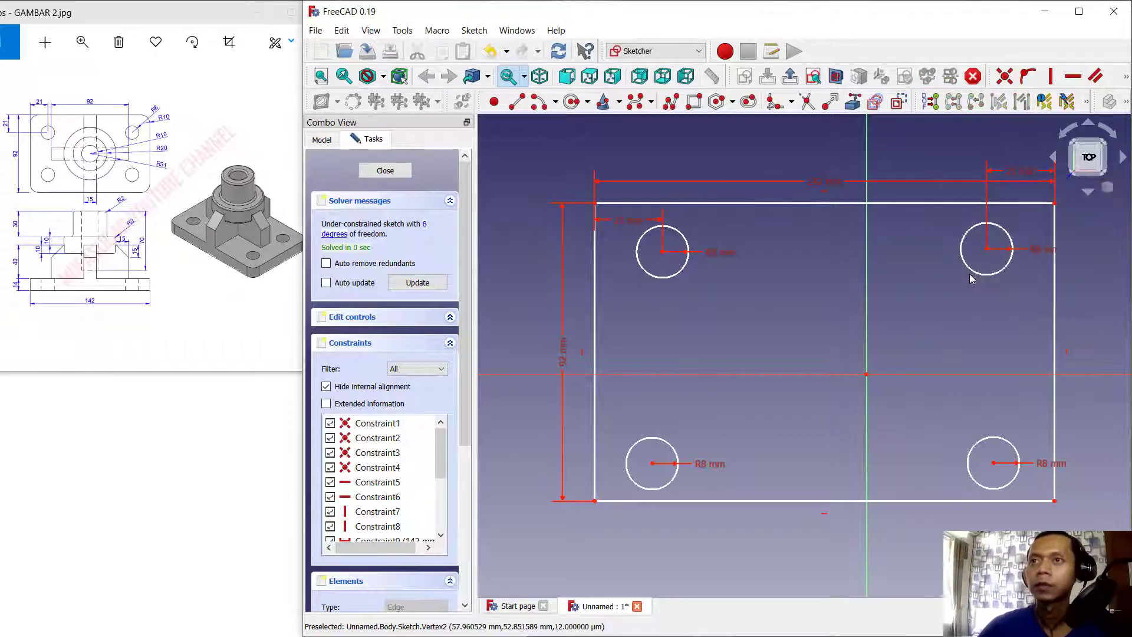
Place the bottom two hole centres 21 mm horizontally from their nearest corners
left_click(994, 462)
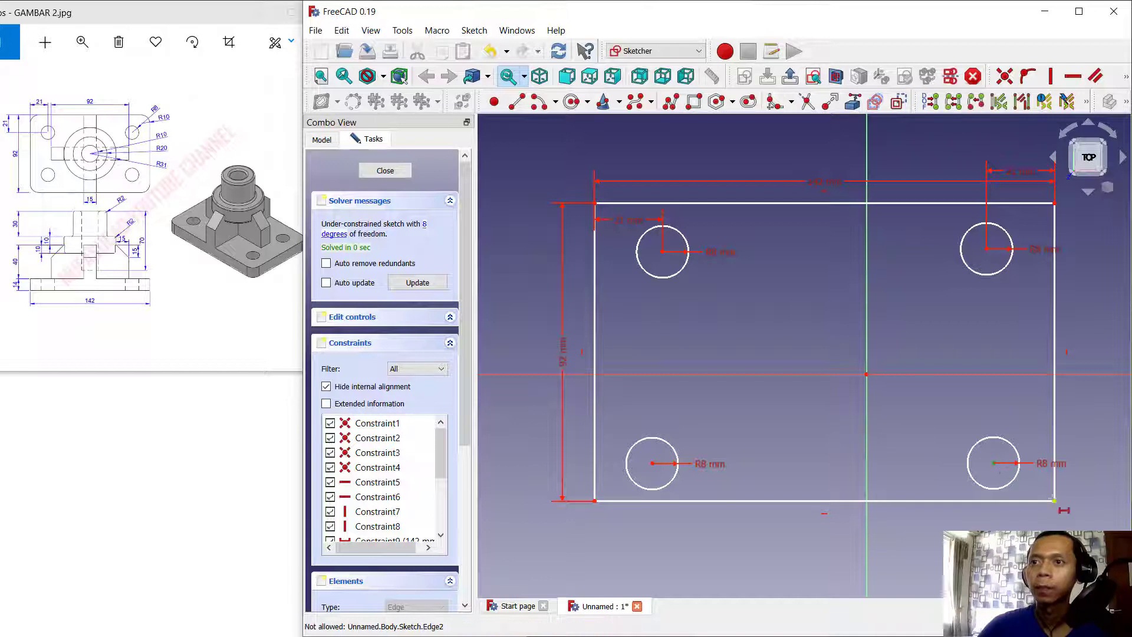
left_click(1055, 500)
type("21")
key("Return")
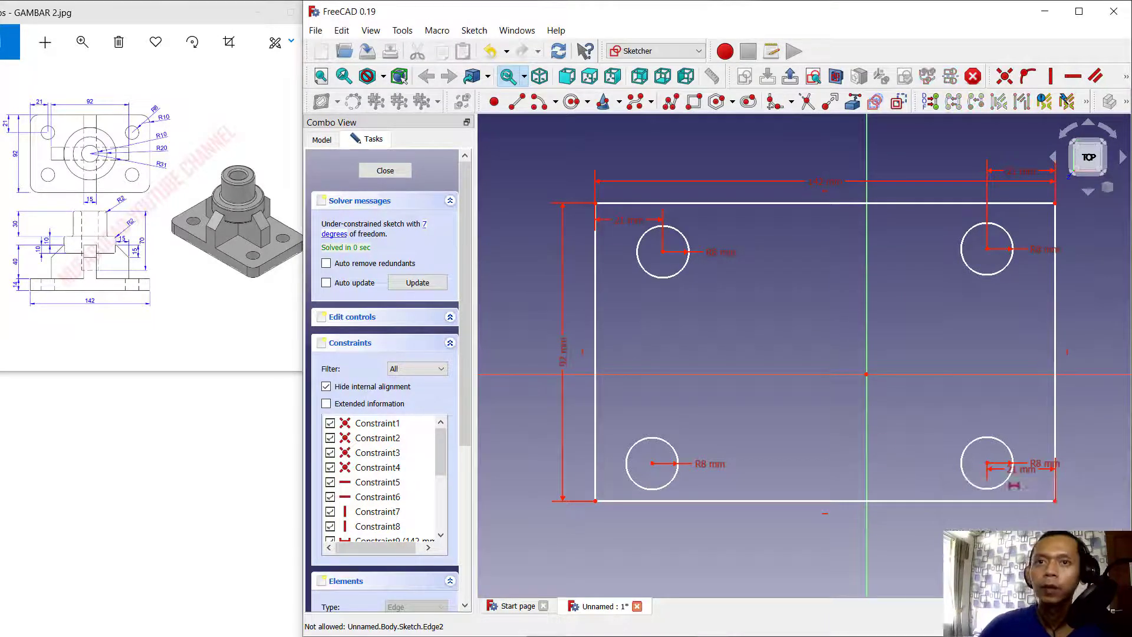
left_click(651, 461)
left_click(595, 500)
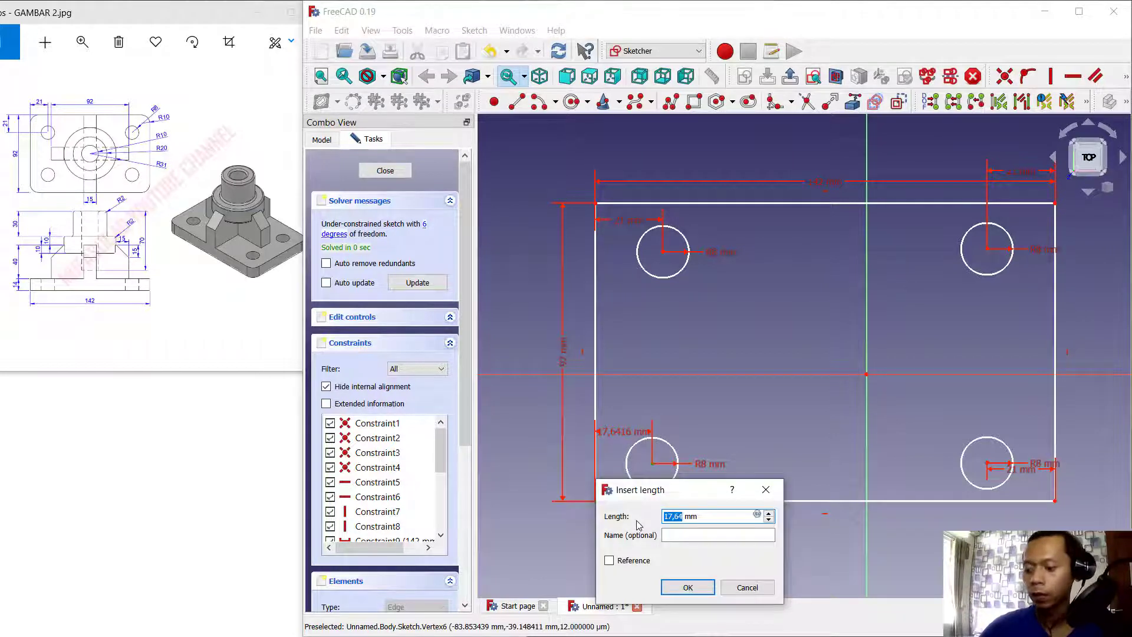
type("21")
key("Return")
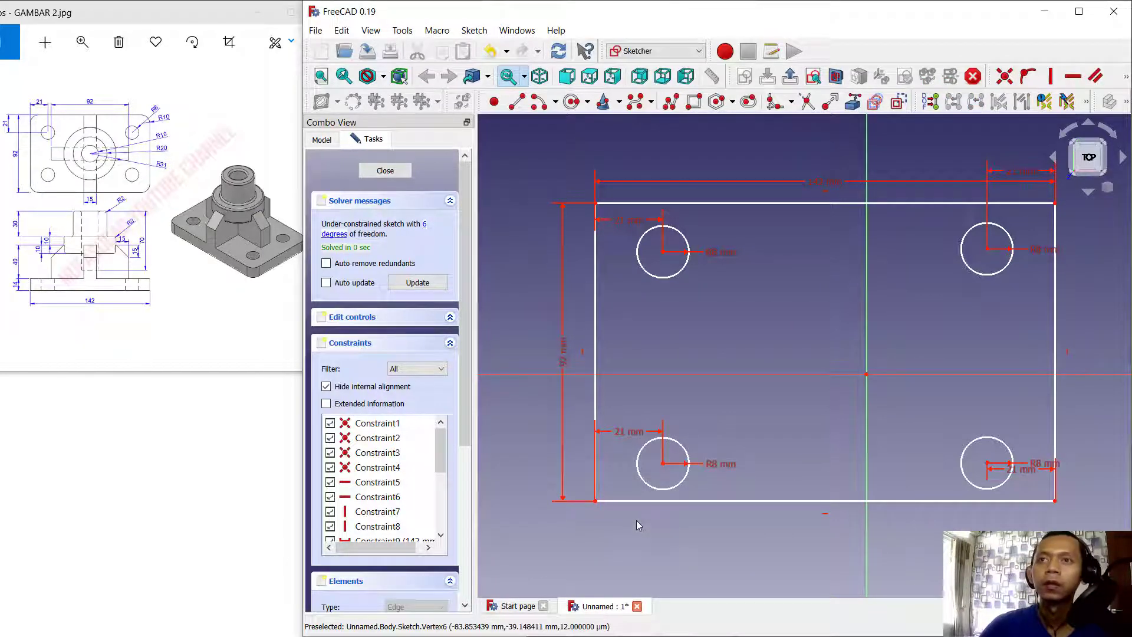
Set the top two hole centres 21 mm below the top edge
left_click(1128, 76)
left_click(1049, 120)
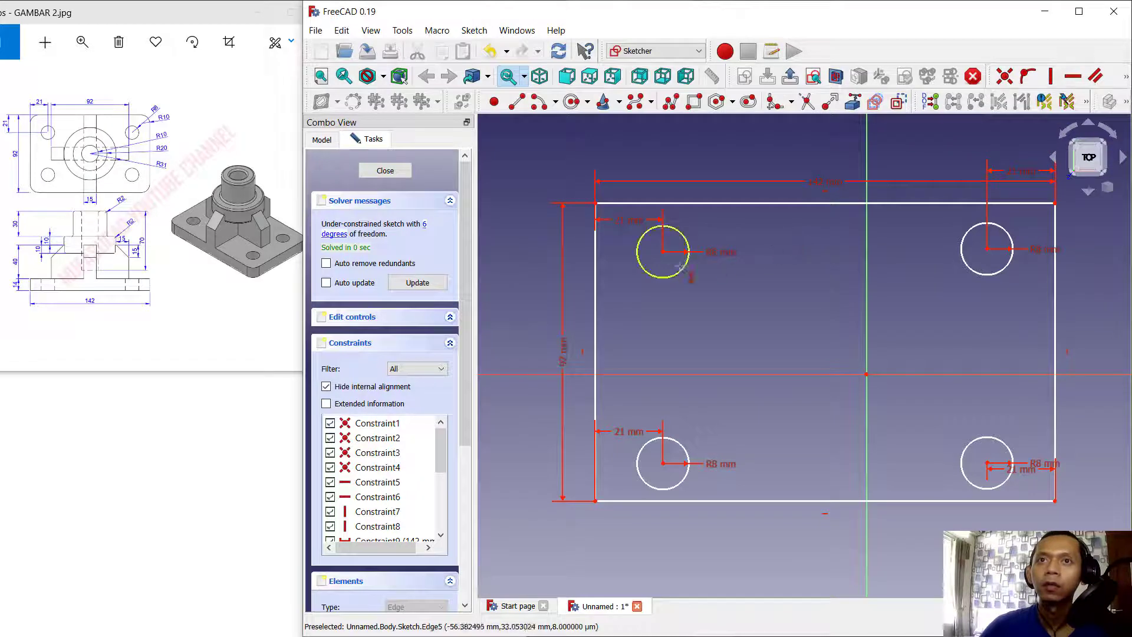
left_click(663, 251)
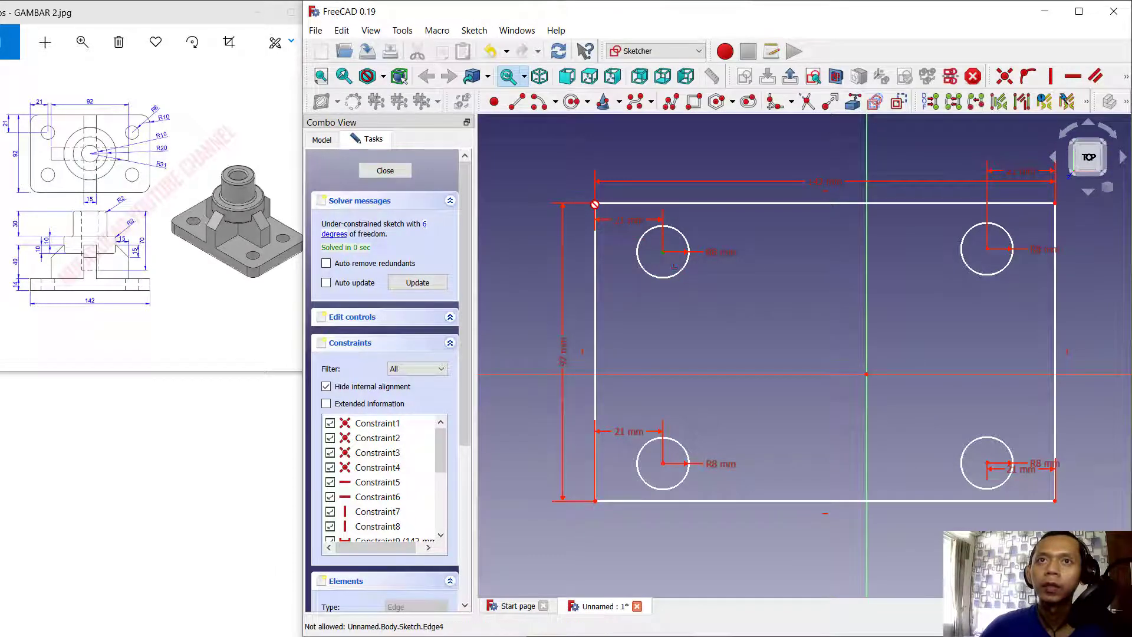
left_click(619, 203)
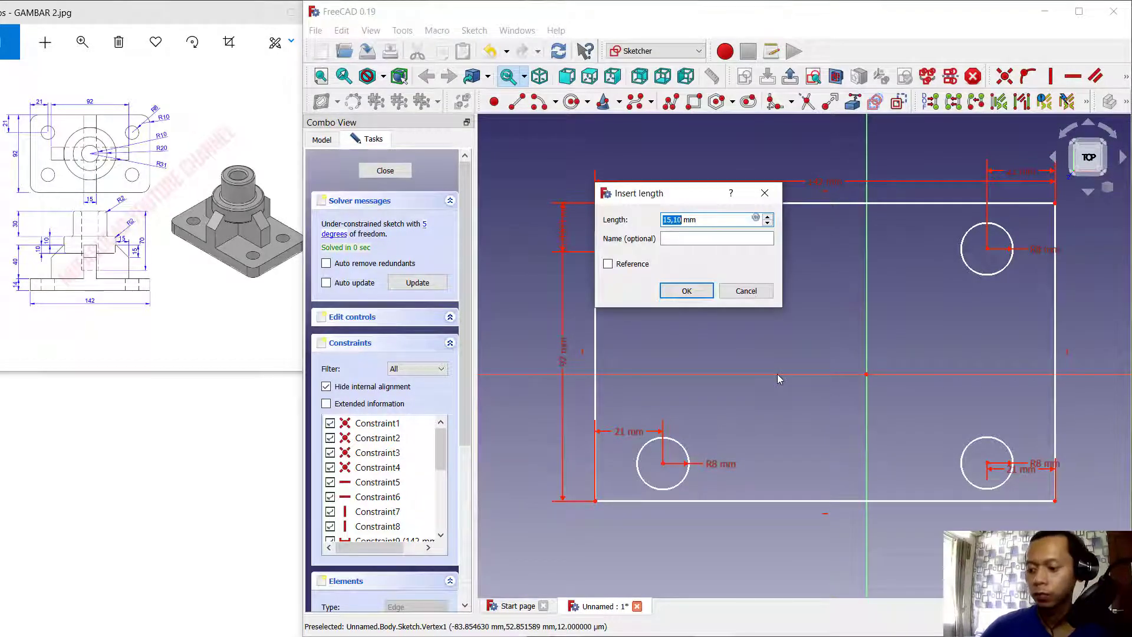
type("21")
key("Return")
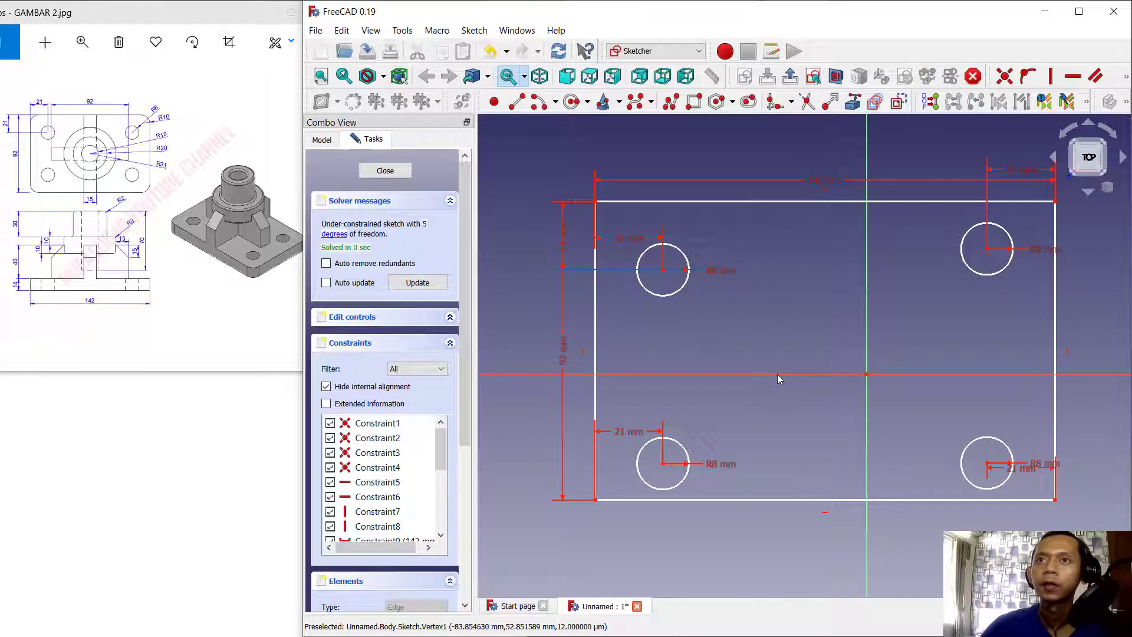
left_click(987, 248)
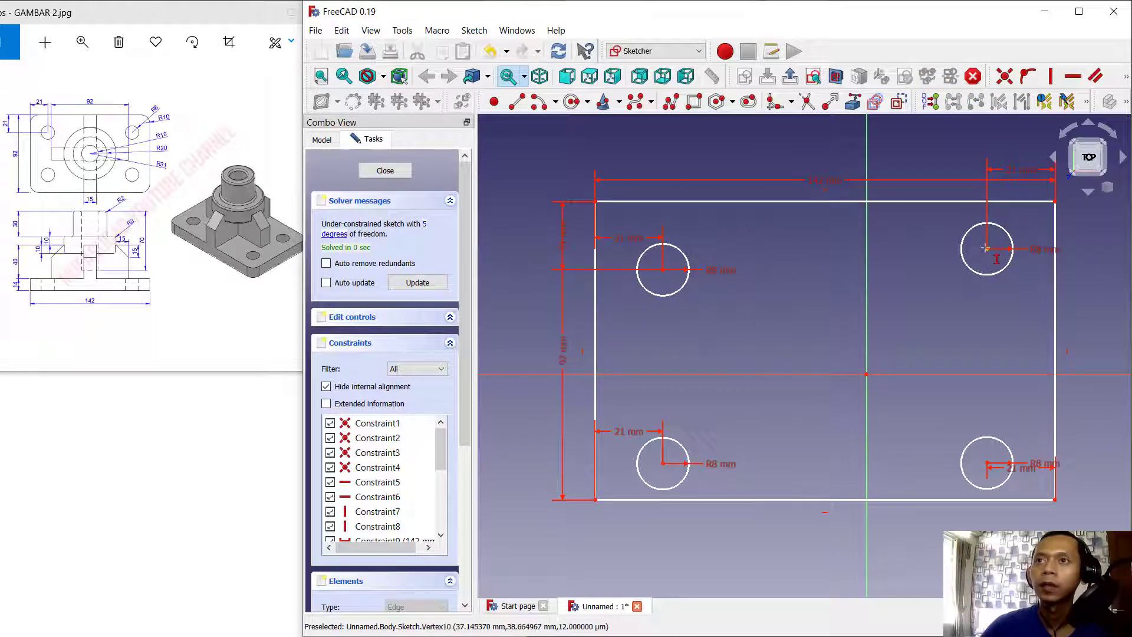
left_click(1055, 202)
type("21")
key("Return")
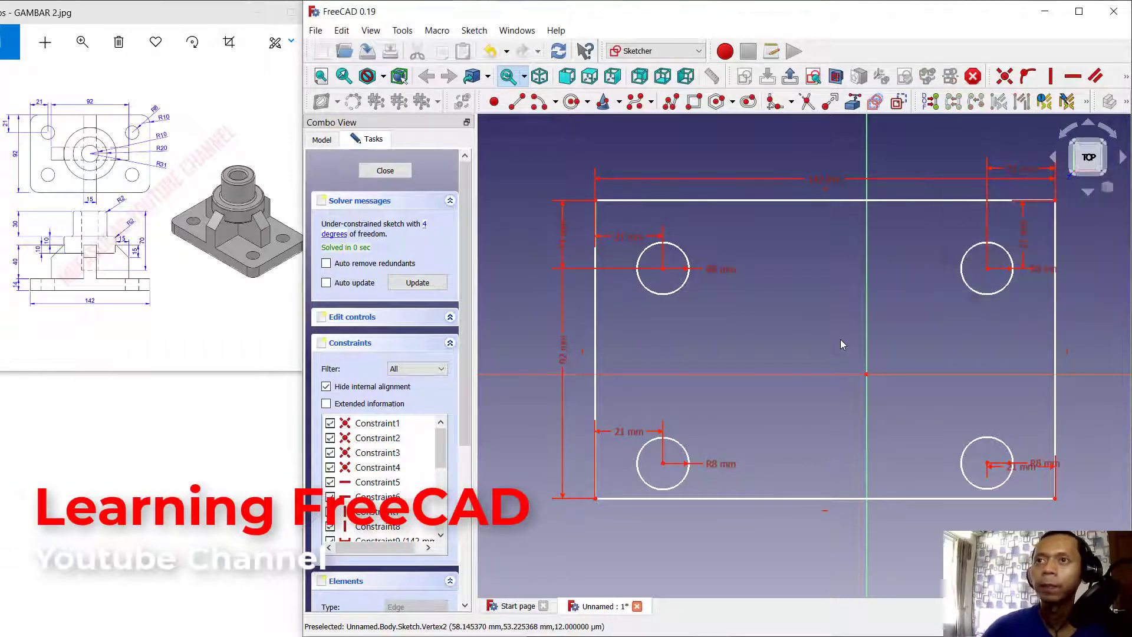
Set the bottom two hole centres 21 mm above the bottom edge
left_click(987, 463)
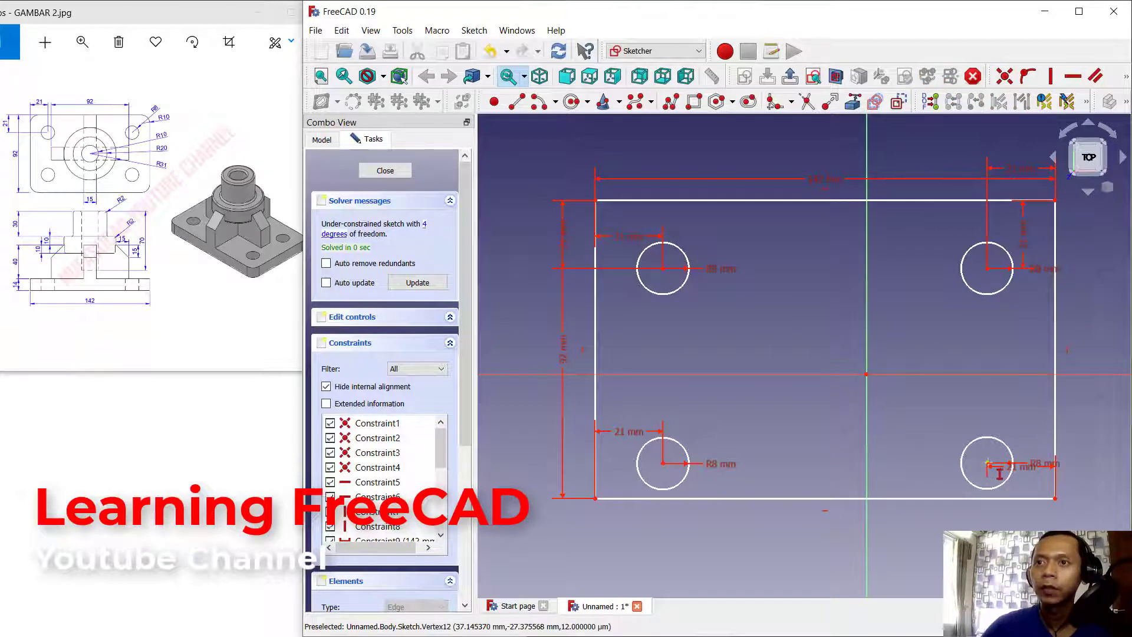
left_click(1055, 498)
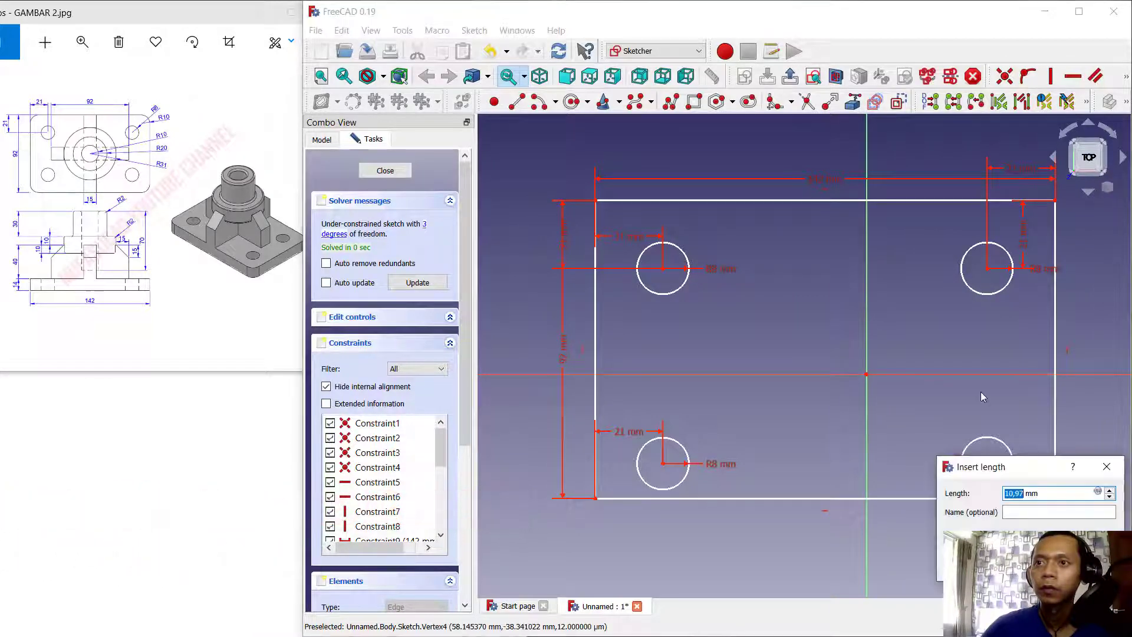
type("21")
key("Return")
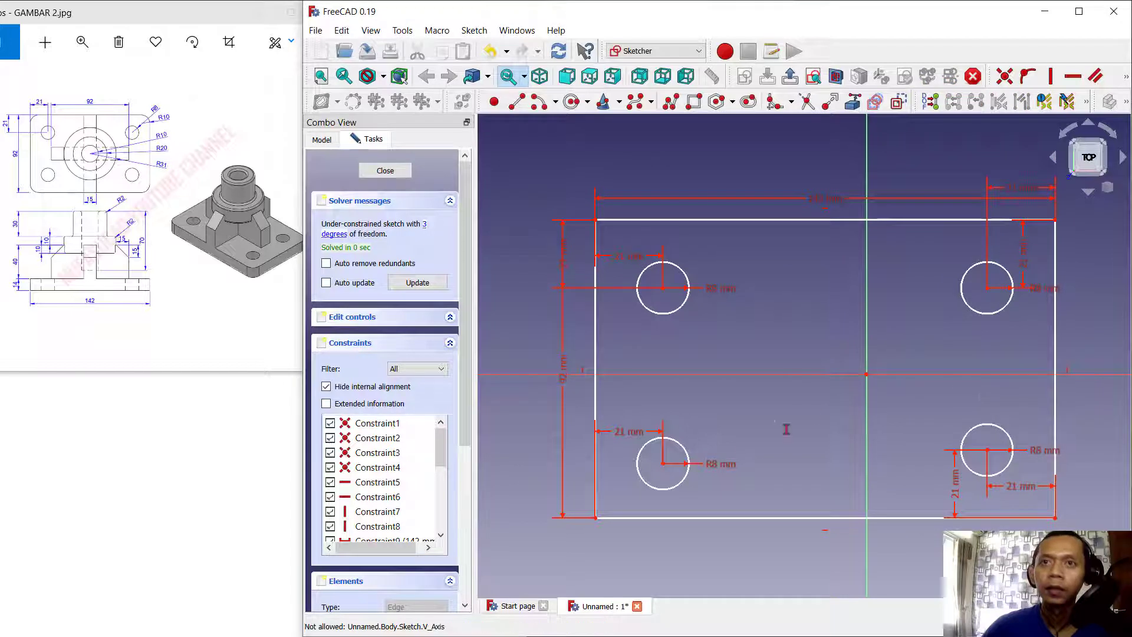
left_click(663, 464)
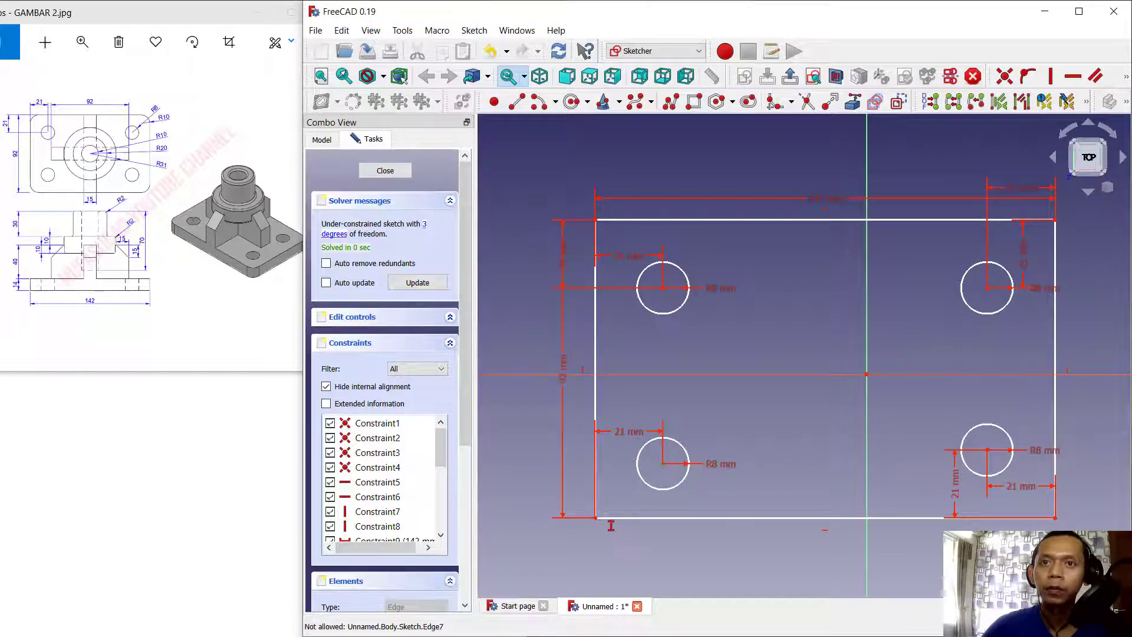
left_click(596, 520)
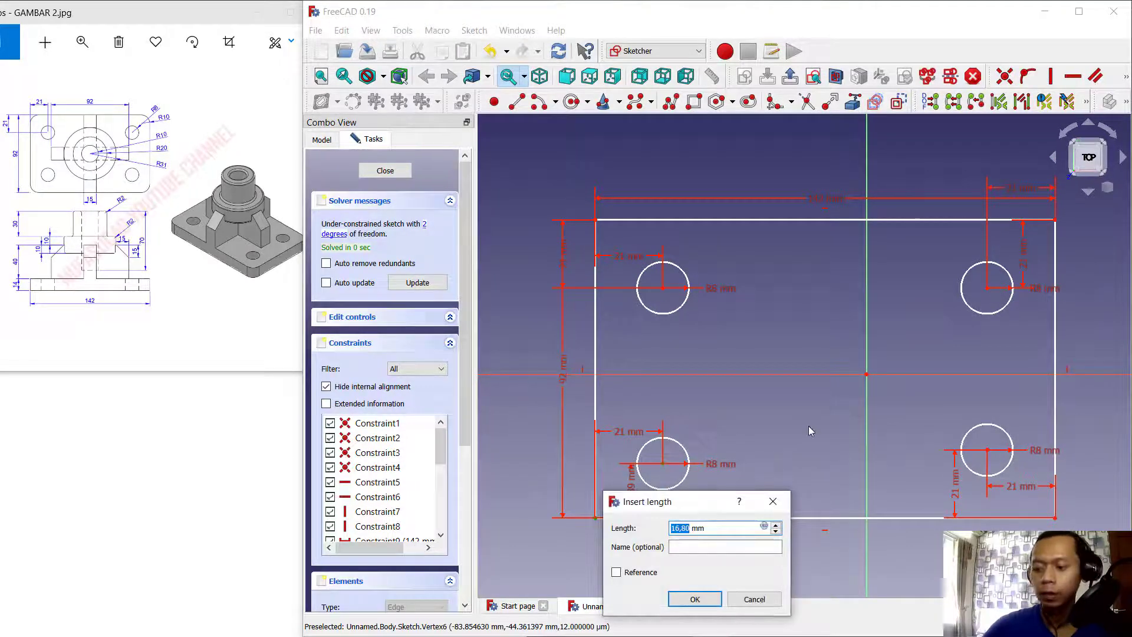
type("21")
key("Return")
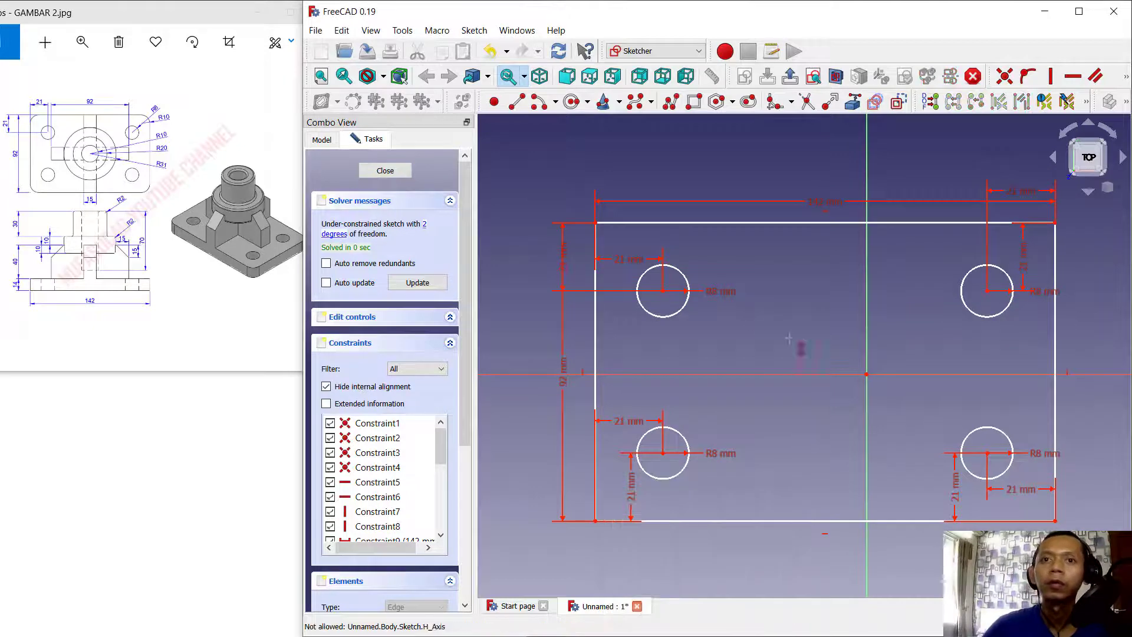
Close the sketch and pad it to a 14 mm thick plate
left_click(383, 170)
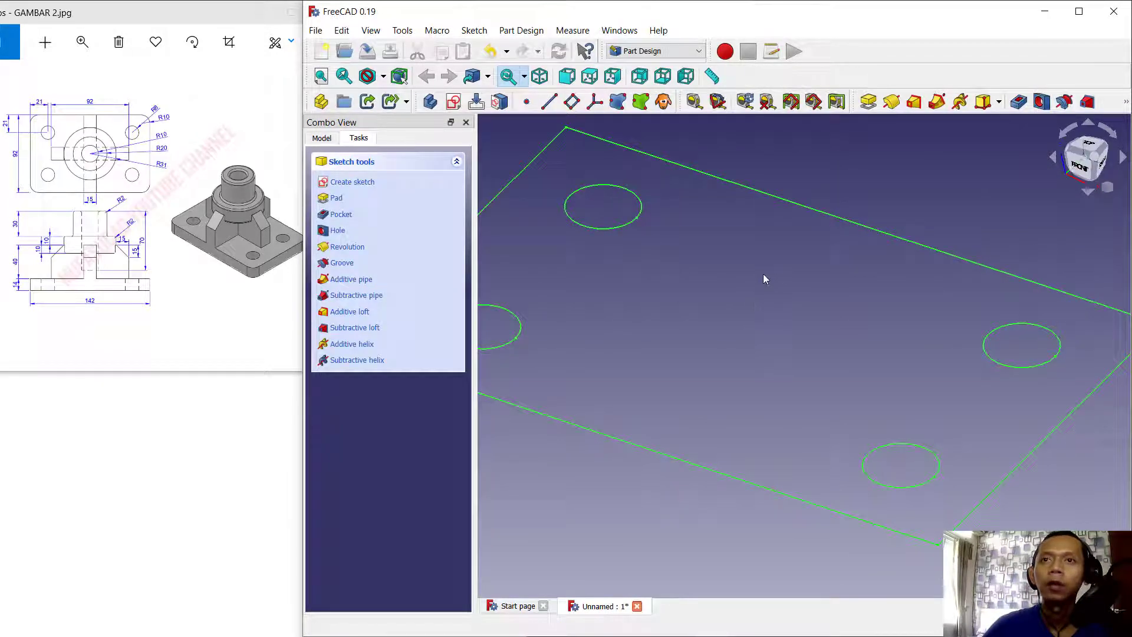
scroll(763, 274, "down", 3)
mouse_move(759, 278)
middle_mouse_down()
mouse_move(732, 286)
mouse_move(747, 305)
middle_mouse_up()
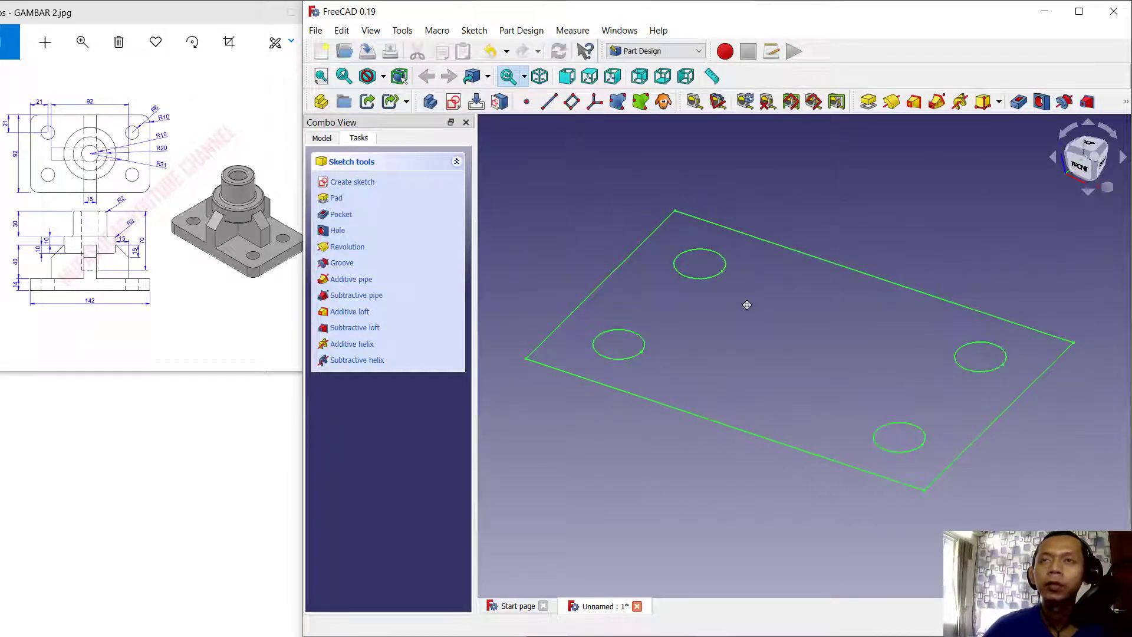
left_click(869, 102)
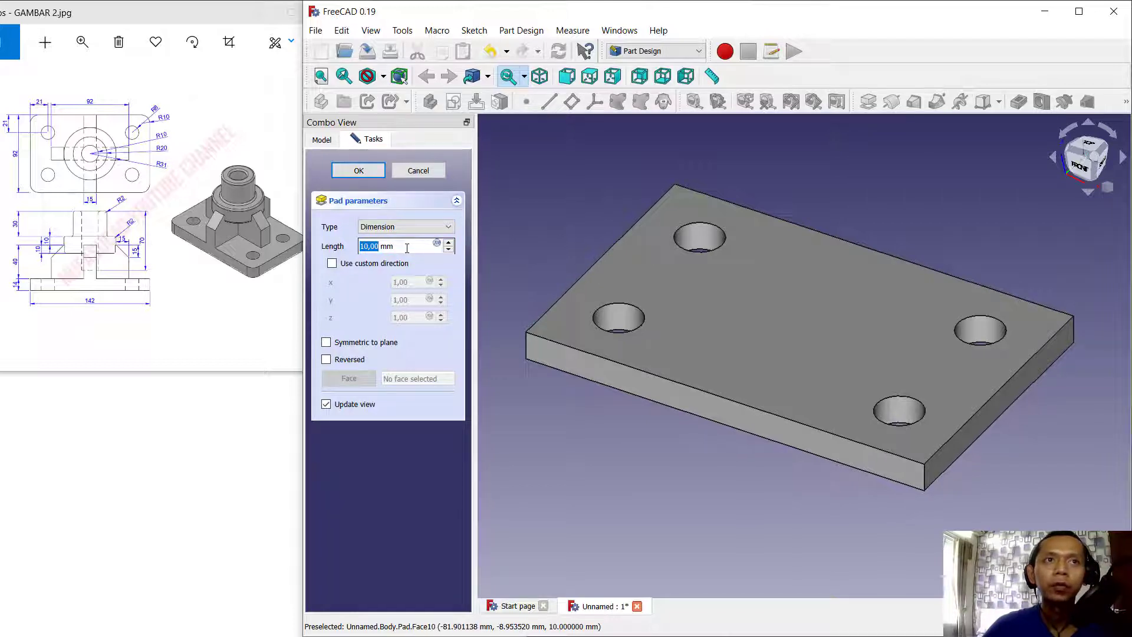
type("1")
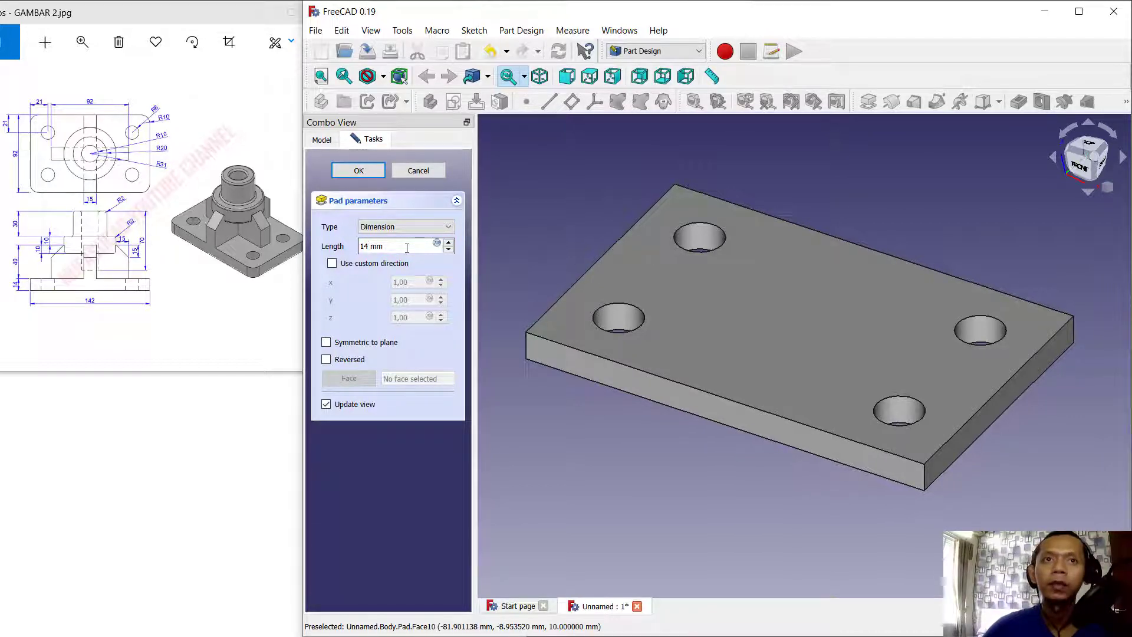
key("Return")
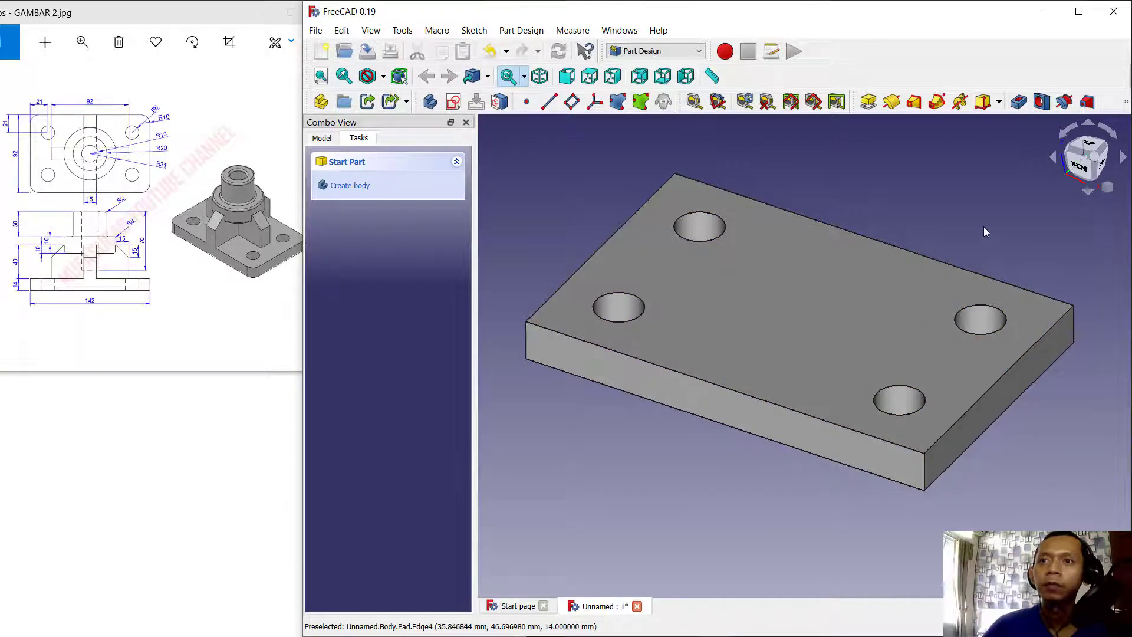
Fillet the plate's four vertical corner edges with a 10 mm radius
left_click(925, 475)
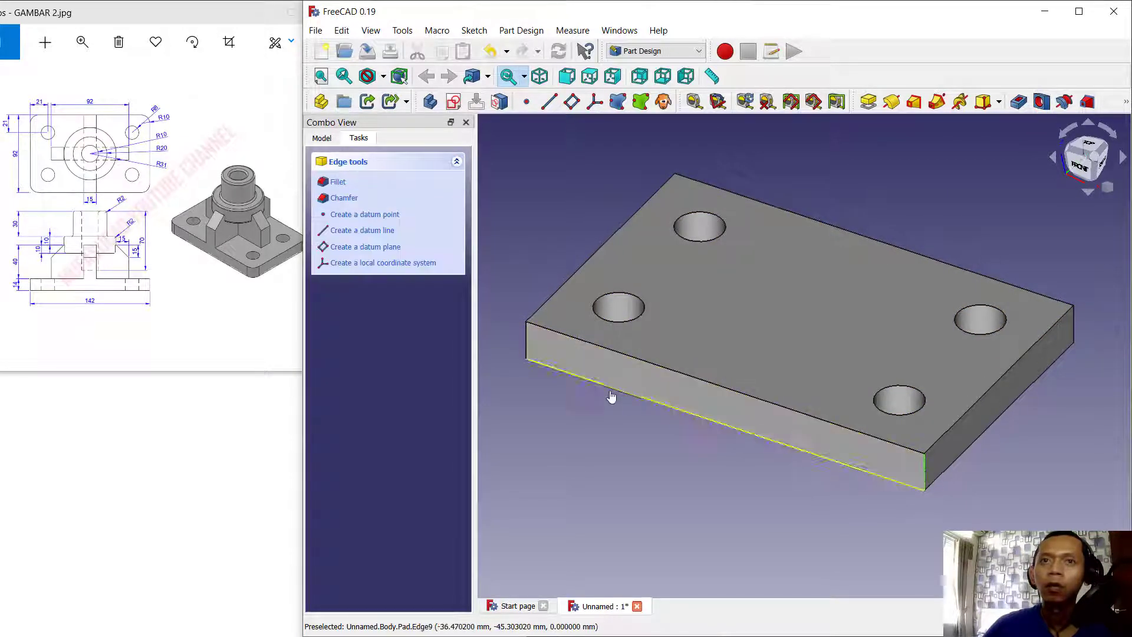
left_click(527, 343, "ctrl")
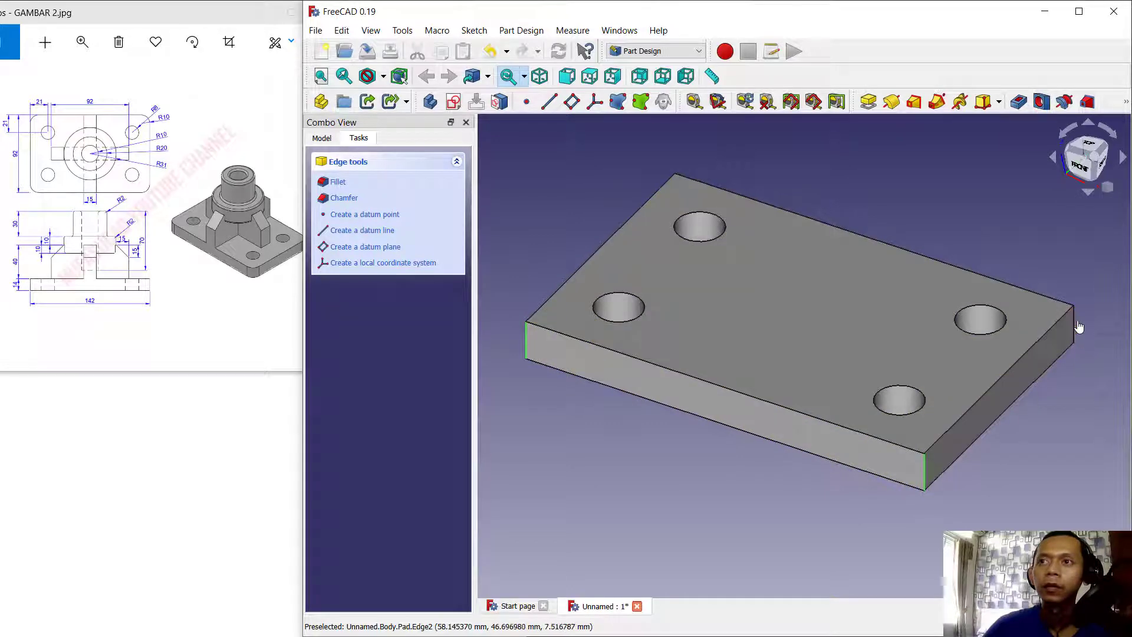
middle_click_drag(788, 387, 678, 342)
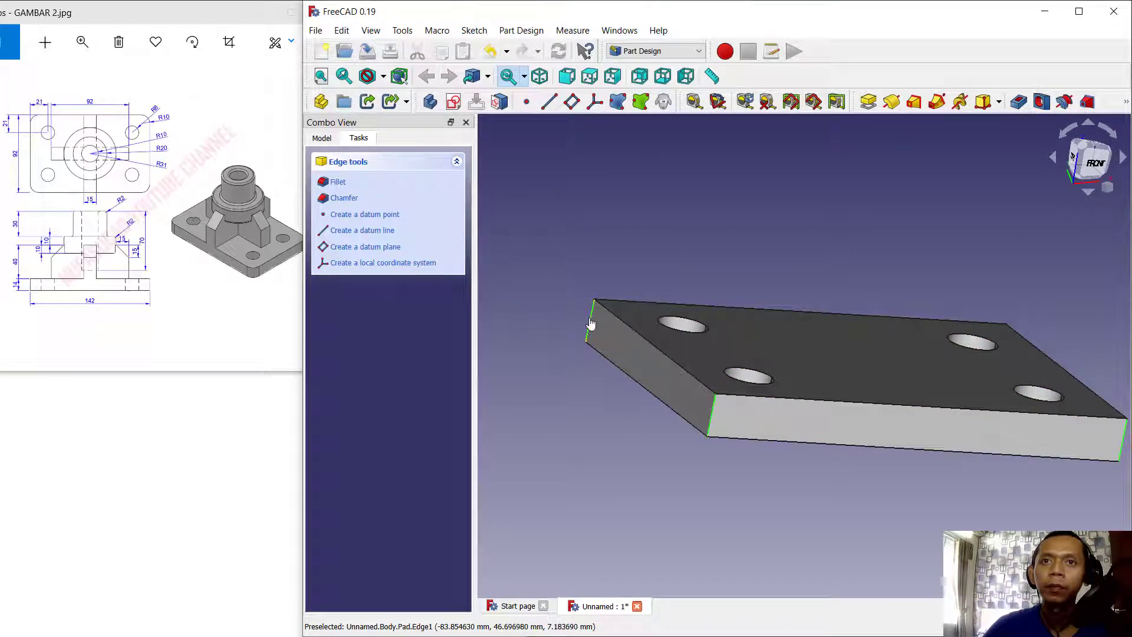
left_click(1127, 106)
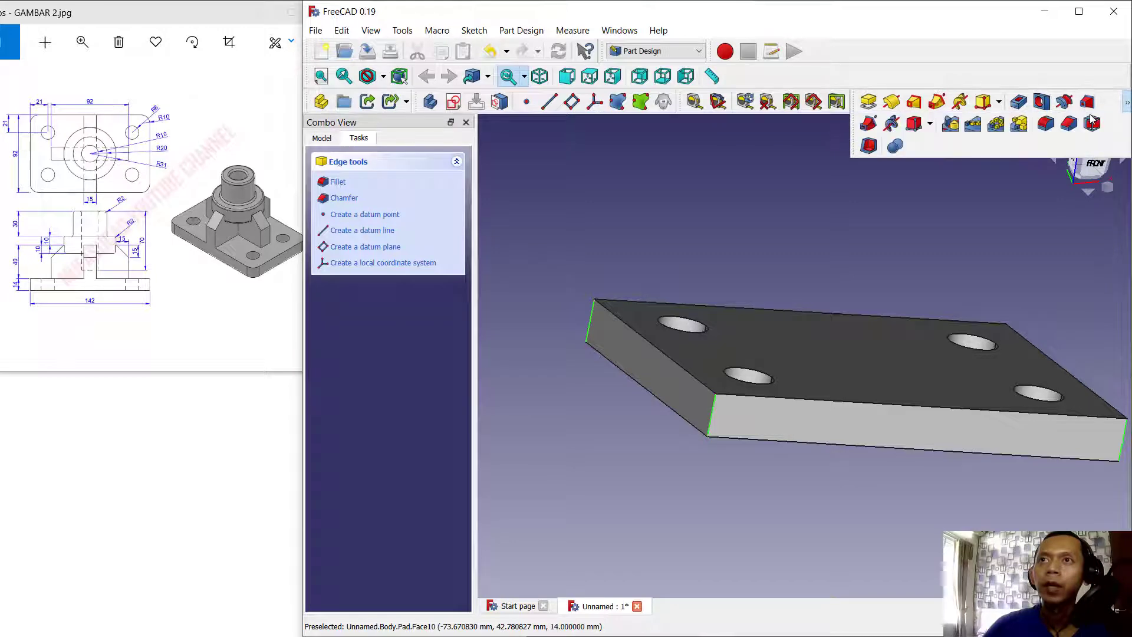
left_click(1045, 126)
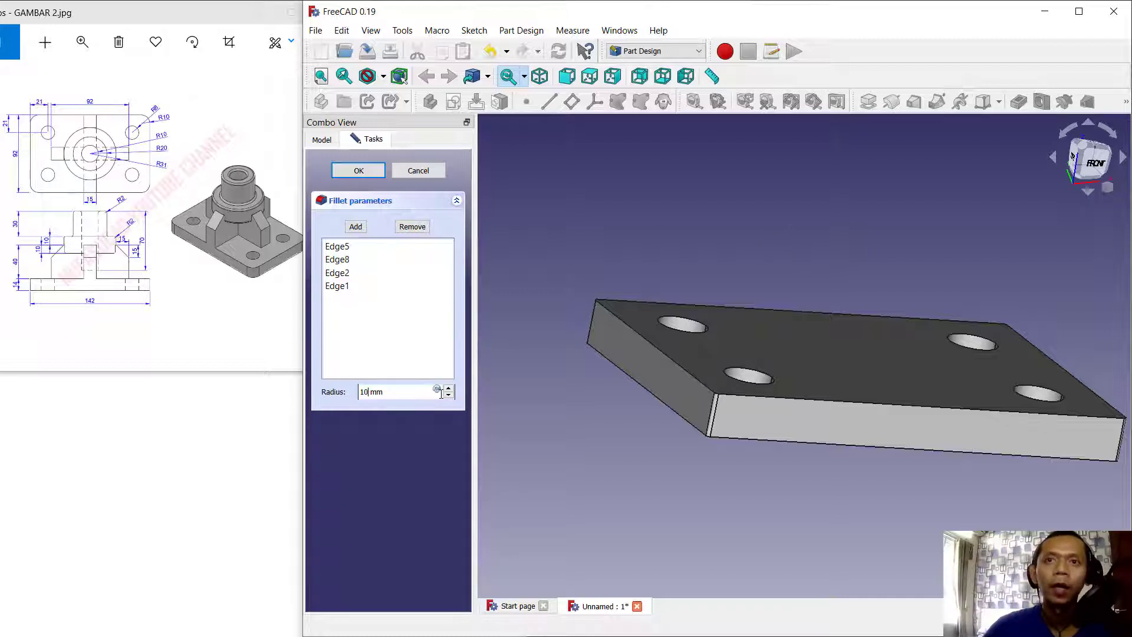
left_click(359, 171)
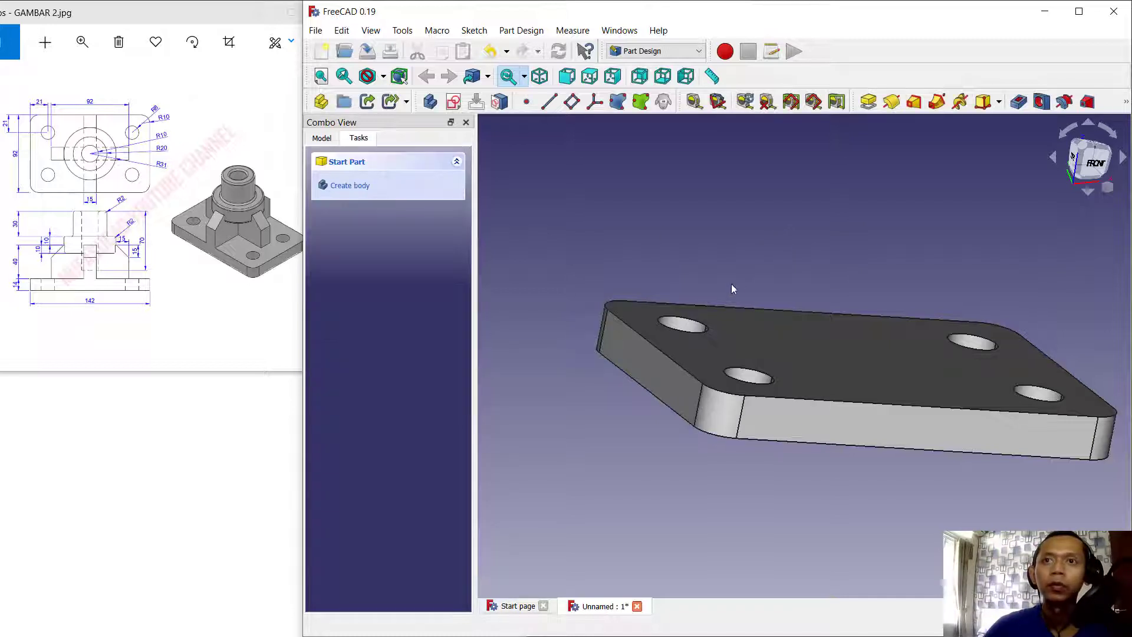
middle_click_drag(731, 284, 816, 245)
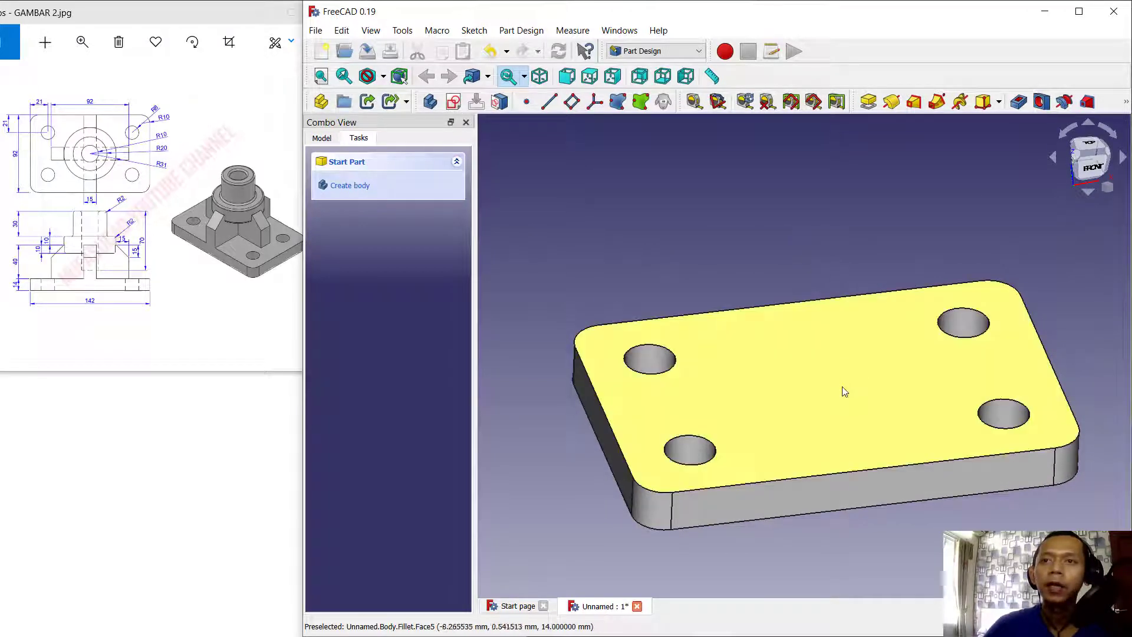
Sketch on the plate's top face, linking its top and right edges as external geometry
left_click(815, 386)
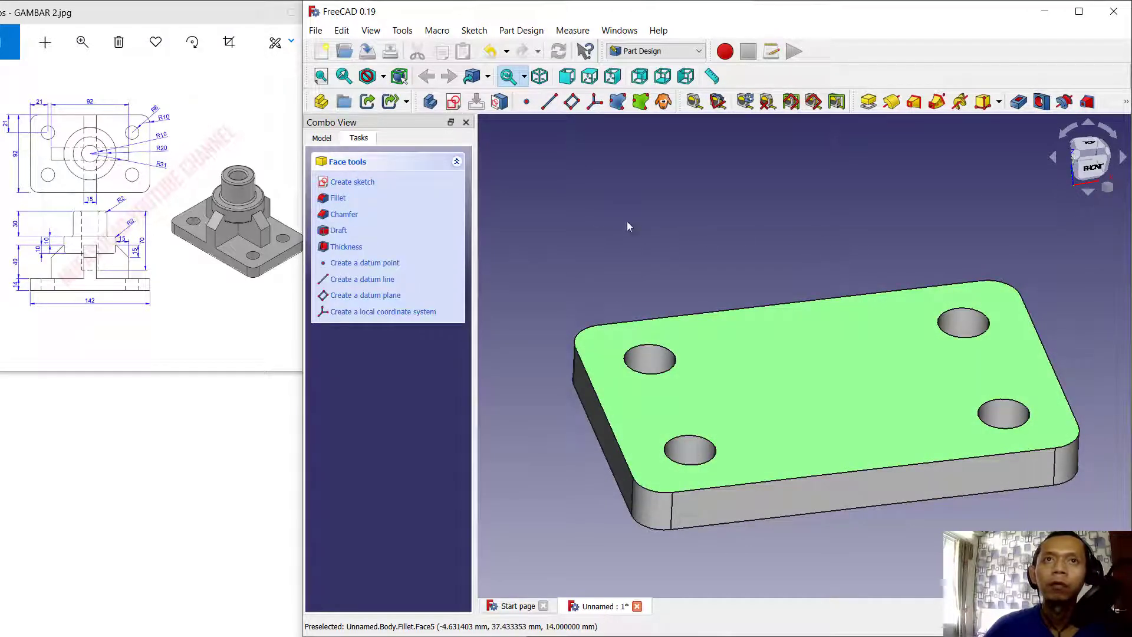
left_click(451, 103)
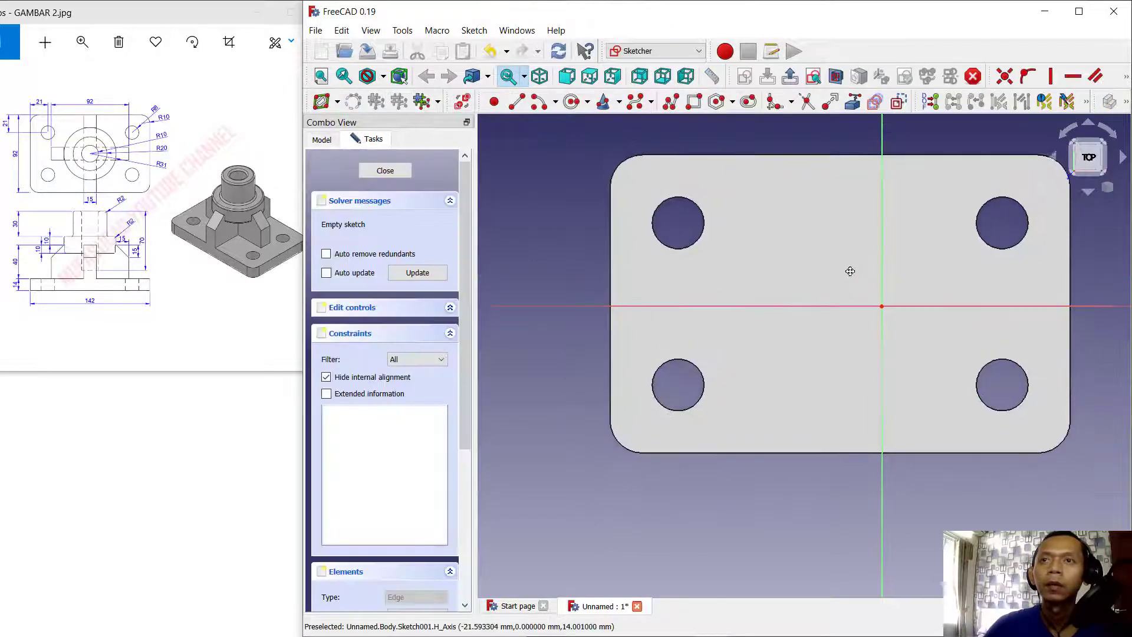
left_click(694, 102)
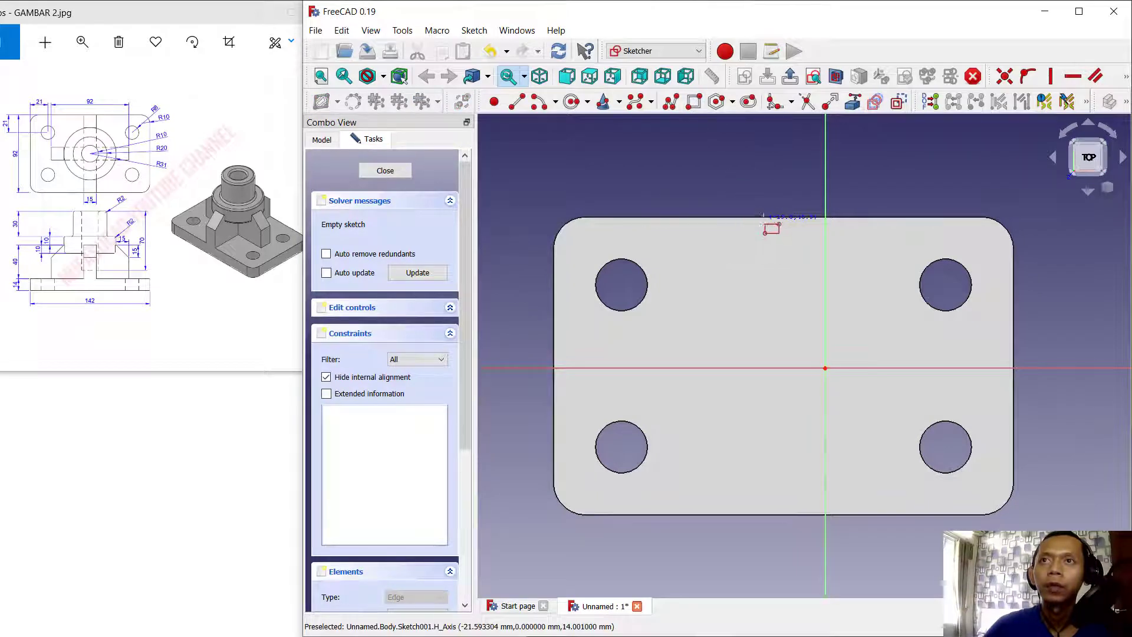
left_click(851, 105)
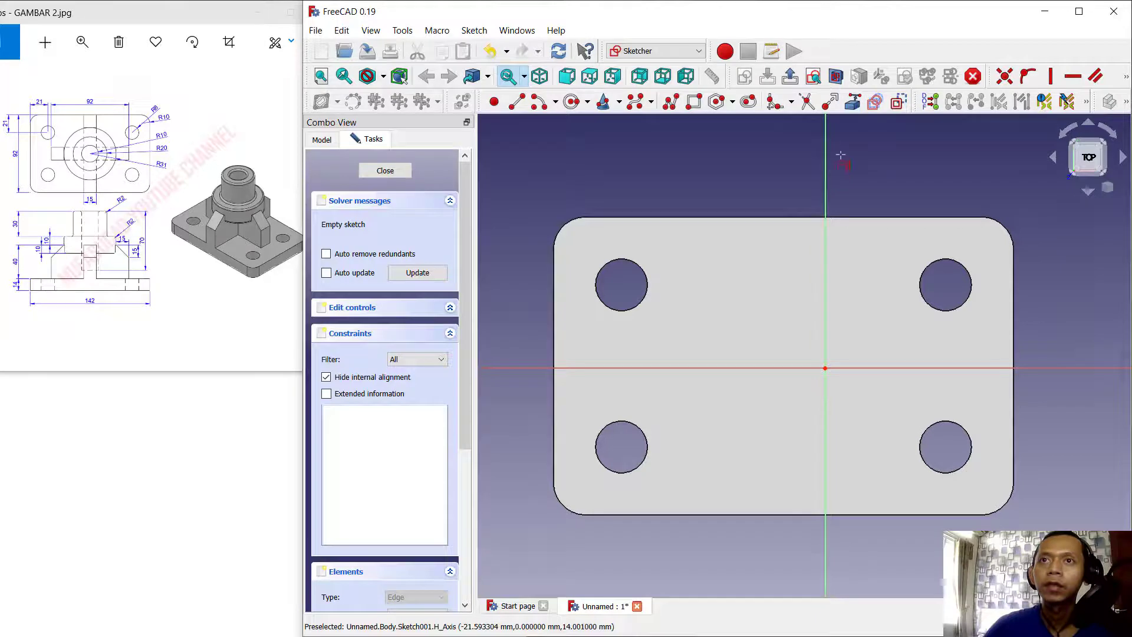
left_click(806, 217)
left_click(1013, 337)
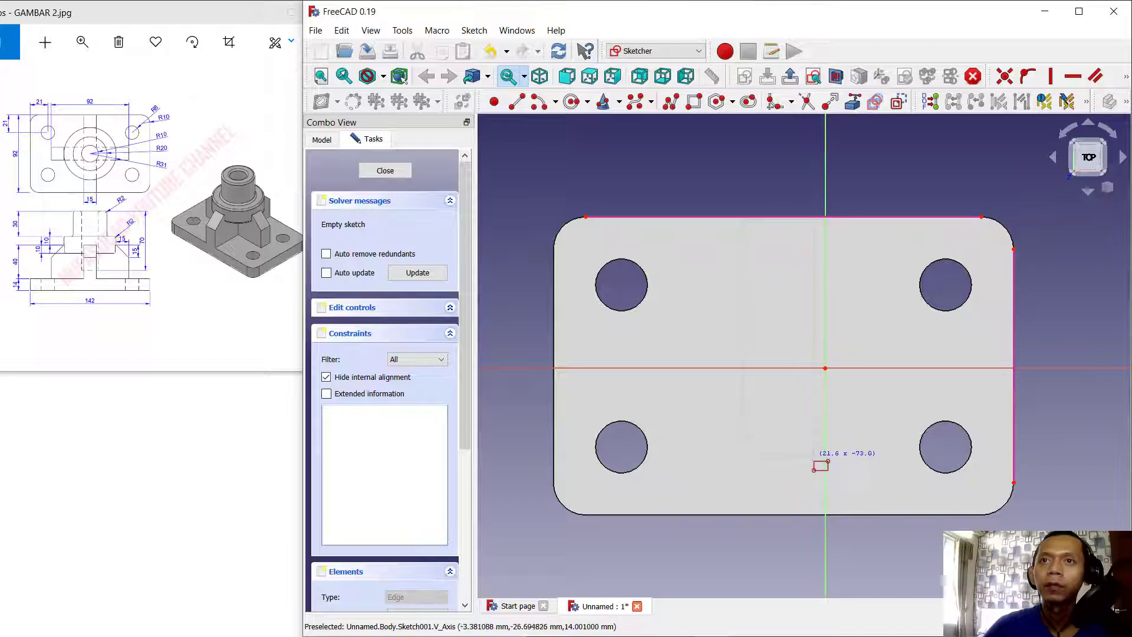
Draw a tall rectangle down from the top edge and make it 15 mm wide
left_click(811, 457)
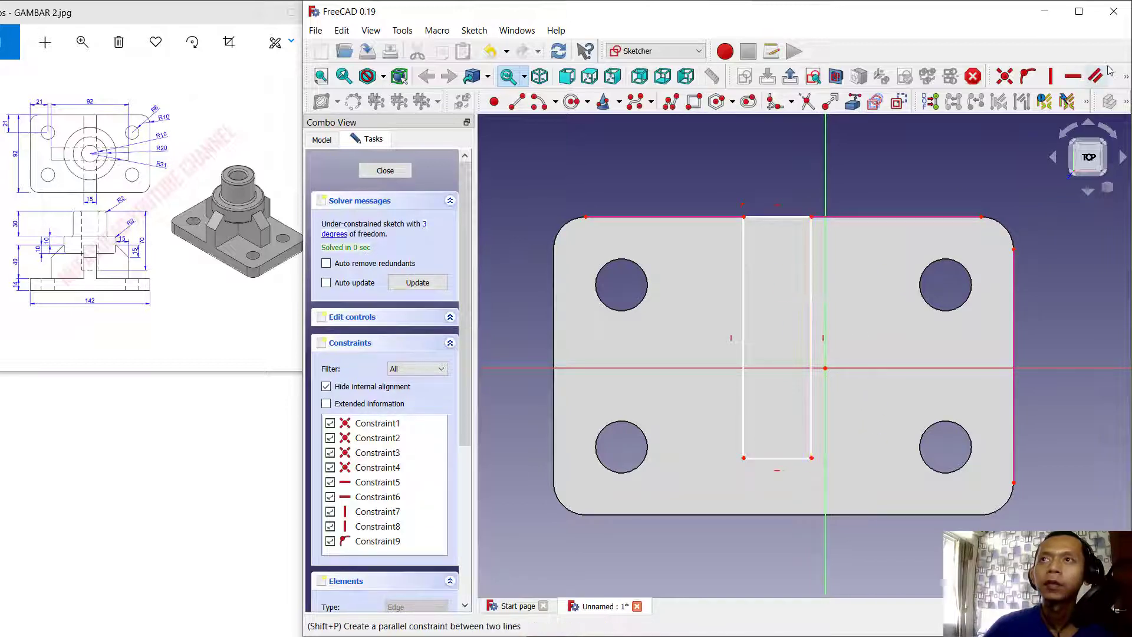
left_click(1127, 76)
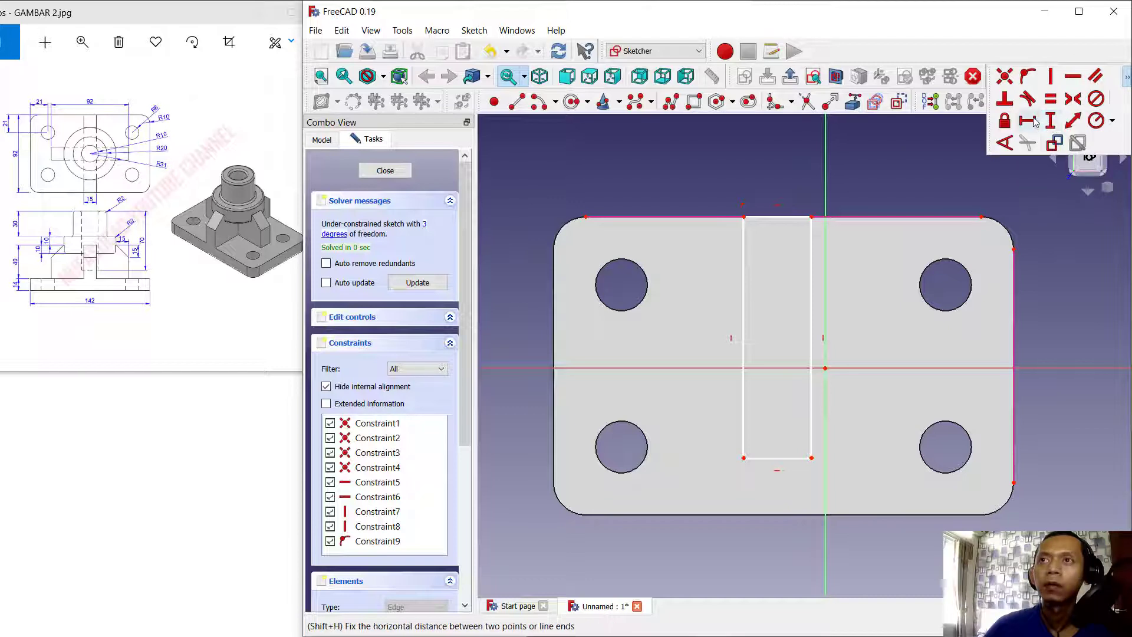
left_click(1035, 121)
left_click(793, 217)
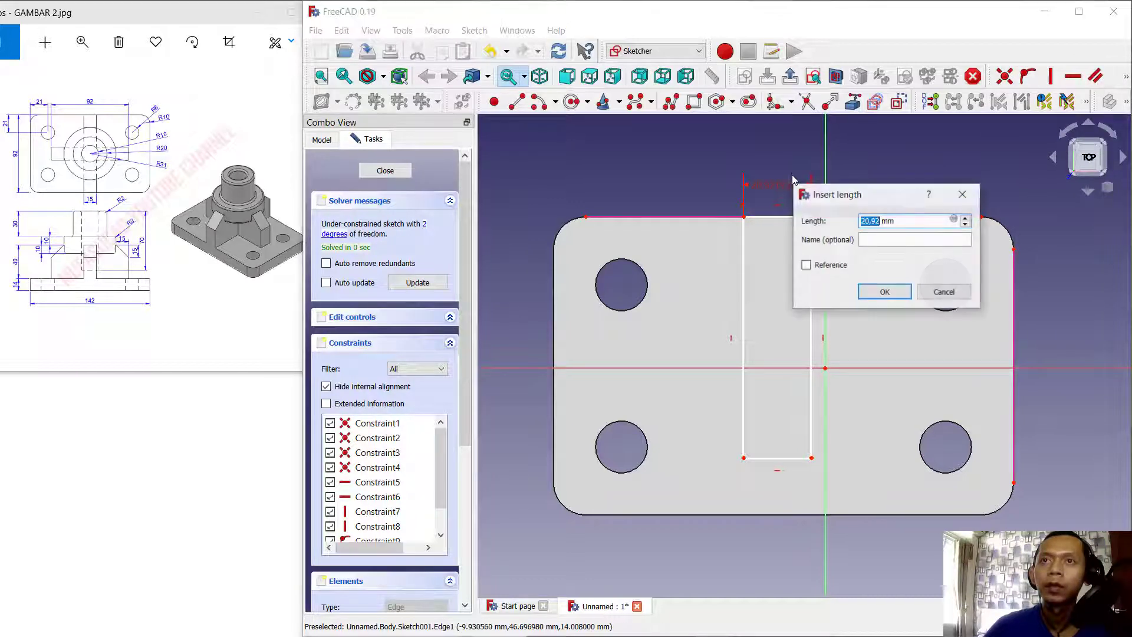
type("15")
key("Return")
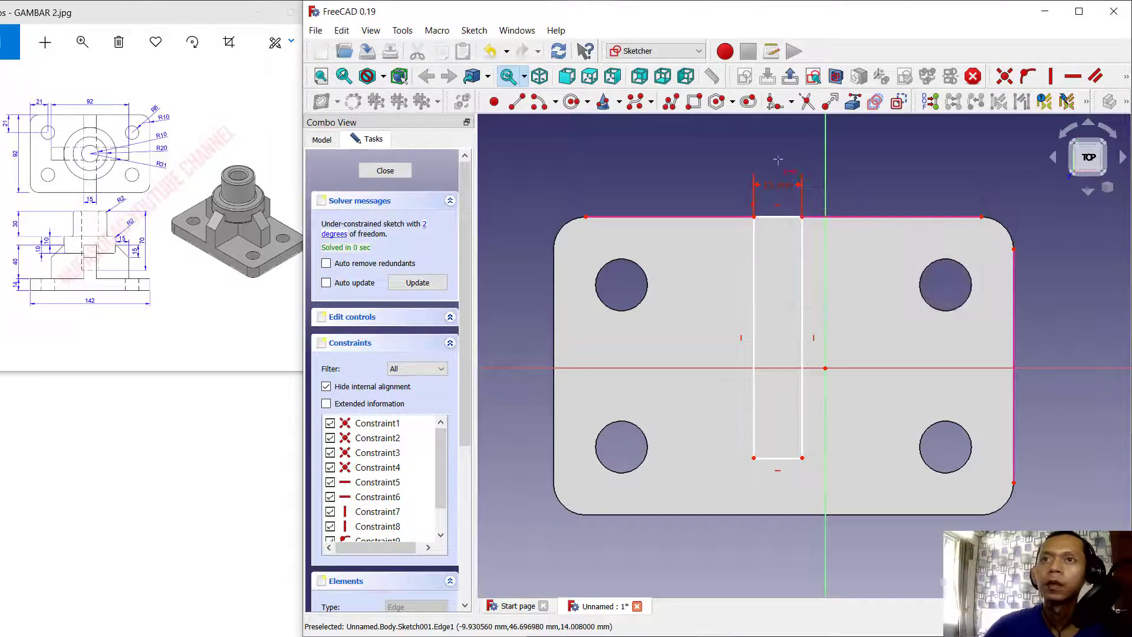
Constrain the rectangle's left edge to 92 mm tall
left_click(1129, 78)
left_click(1059, 121)
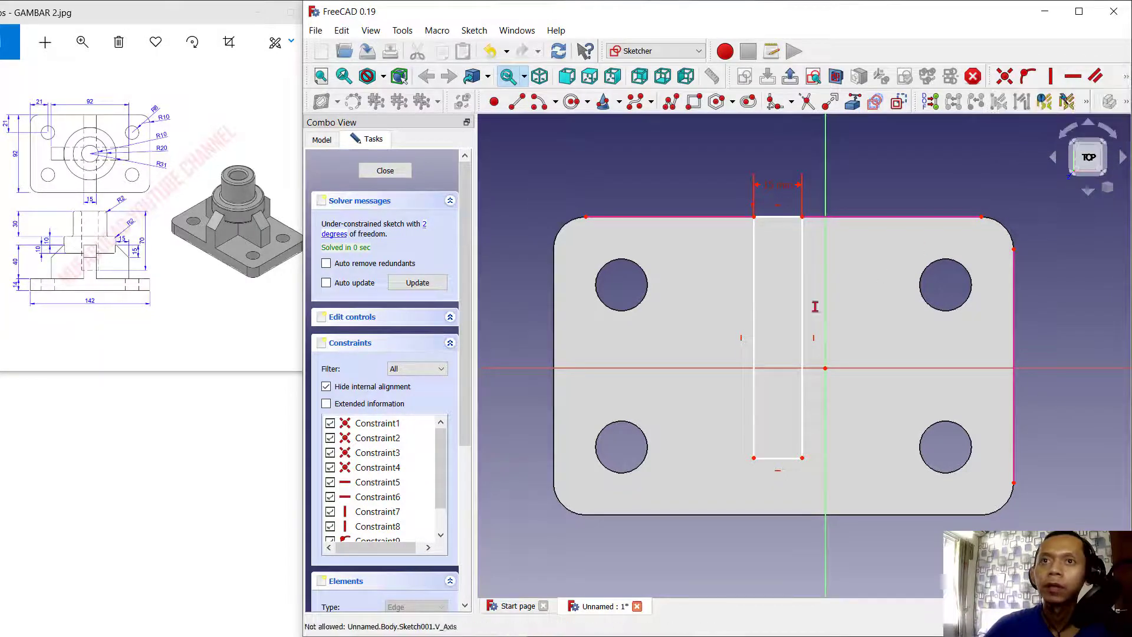
left_click(755, 307)
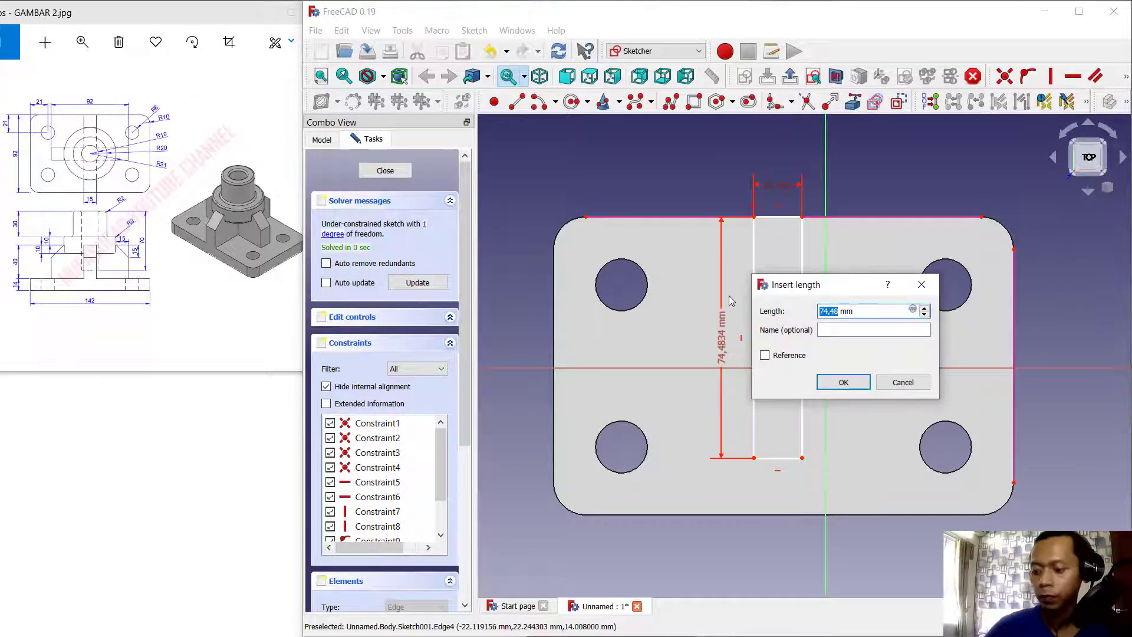
type("92")
key("Return")
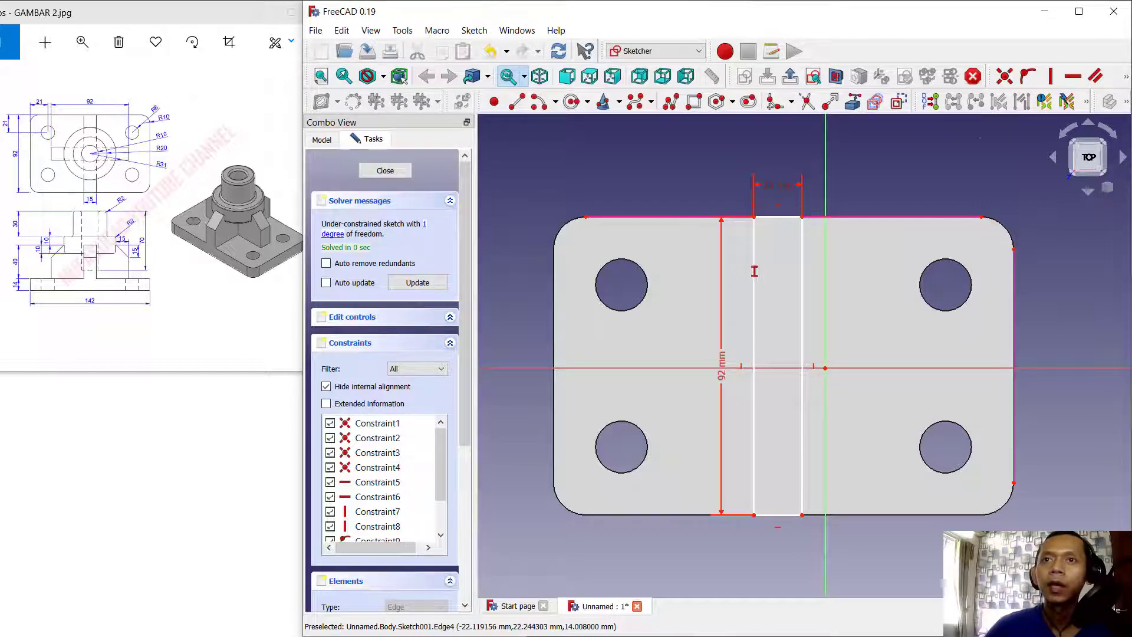
Offset the rectangle 63,5 mm from the plate's top-right corner
left_click(1128, 77)
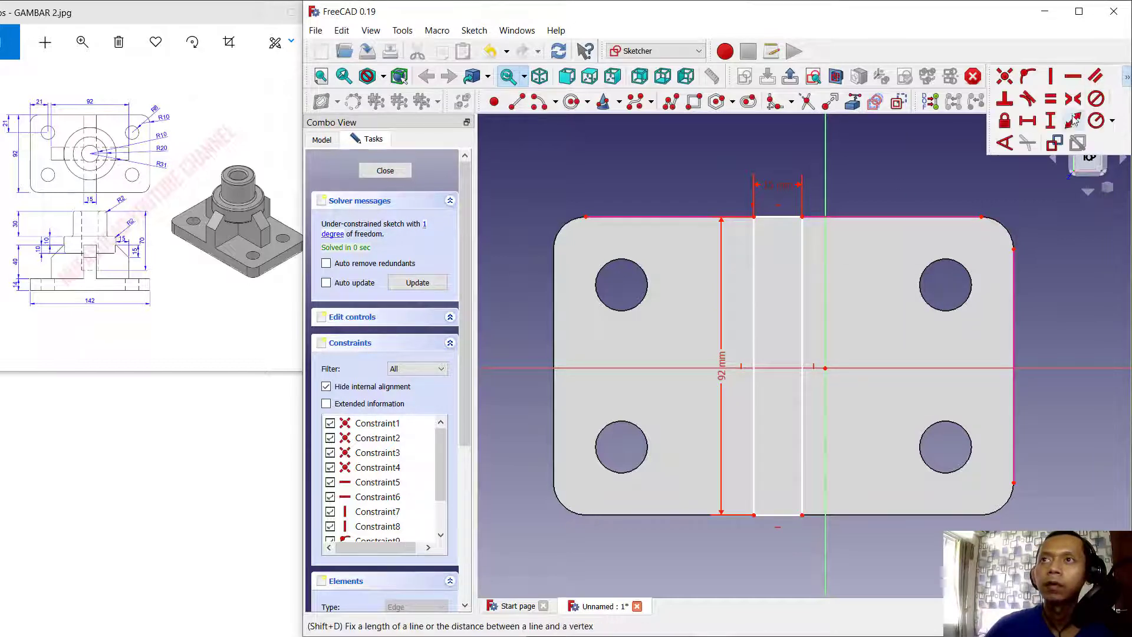
left_click(1033, 122)
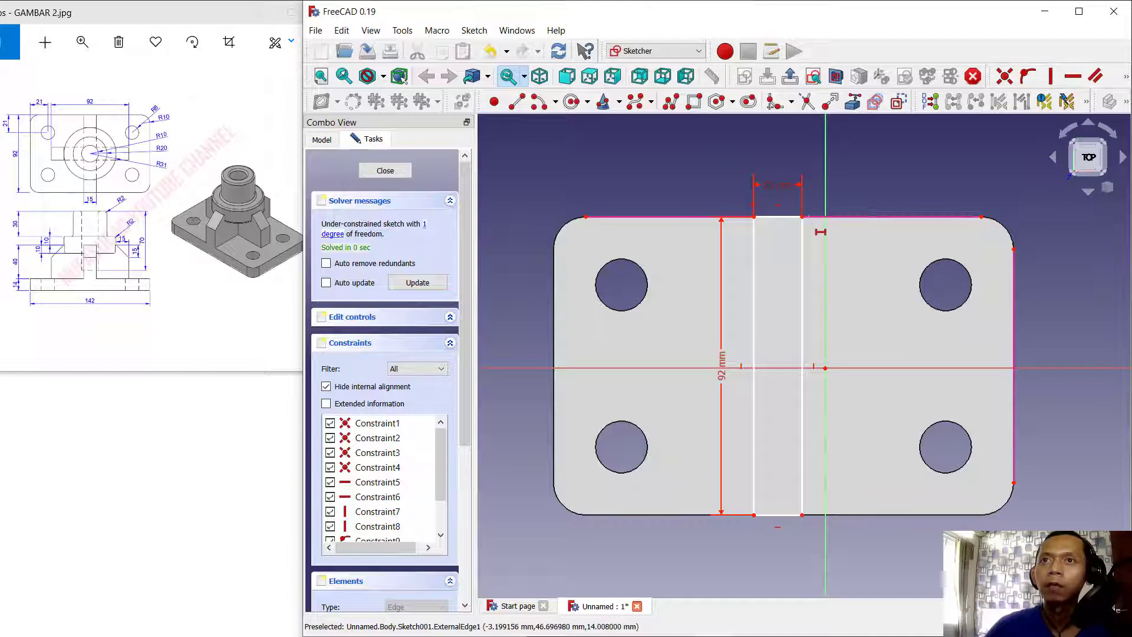
left_click(802, 216)
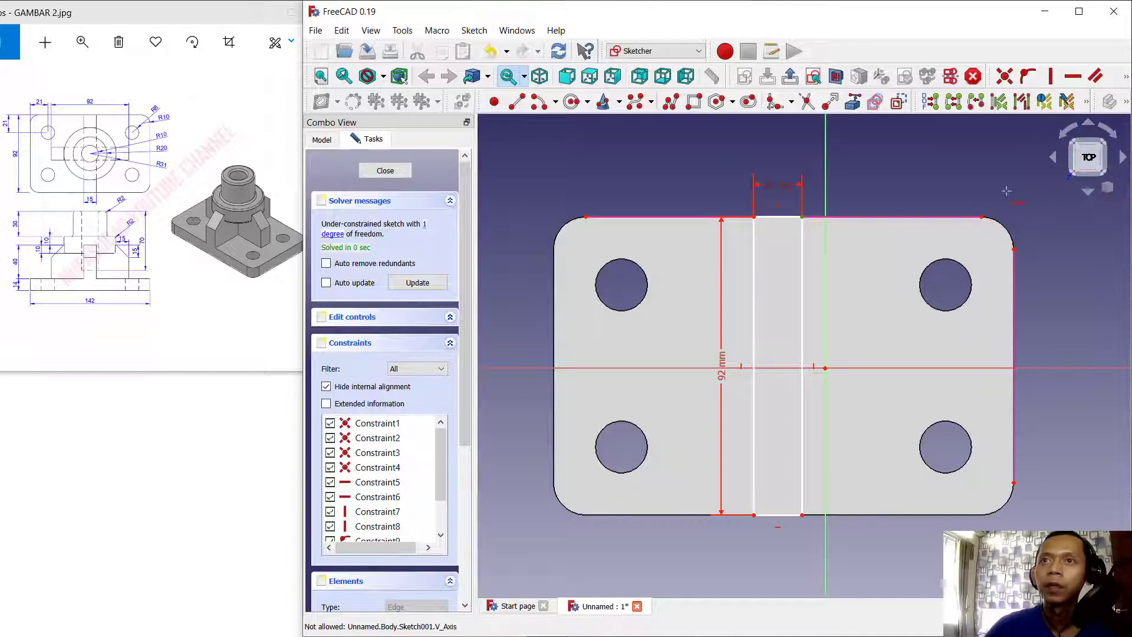
left_click(1014, 248)
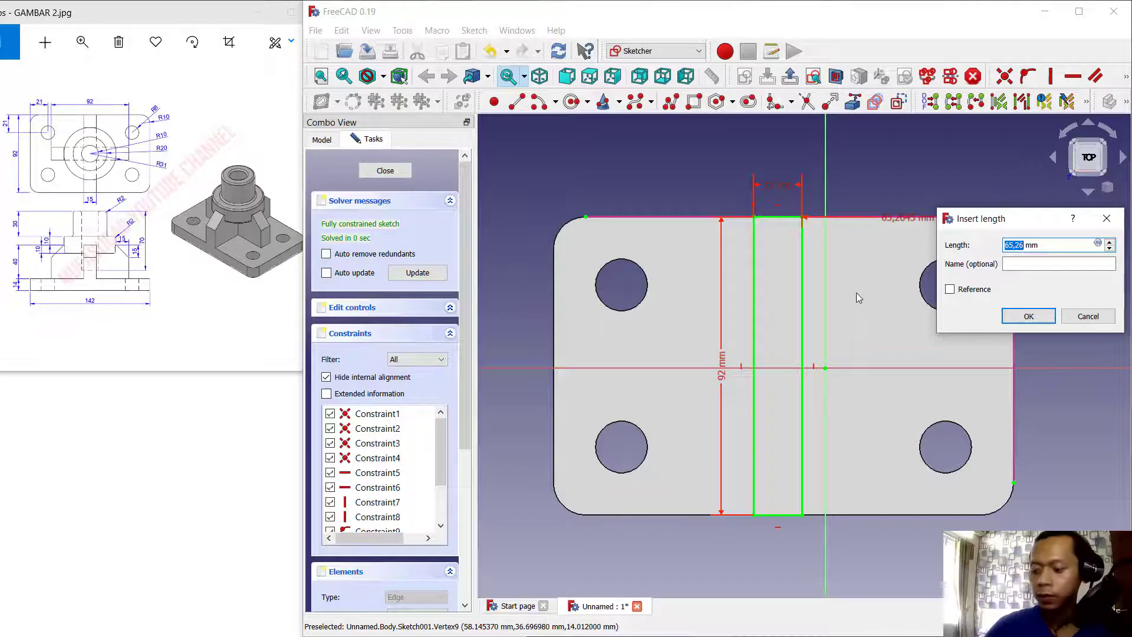
type("63")
type(",5")
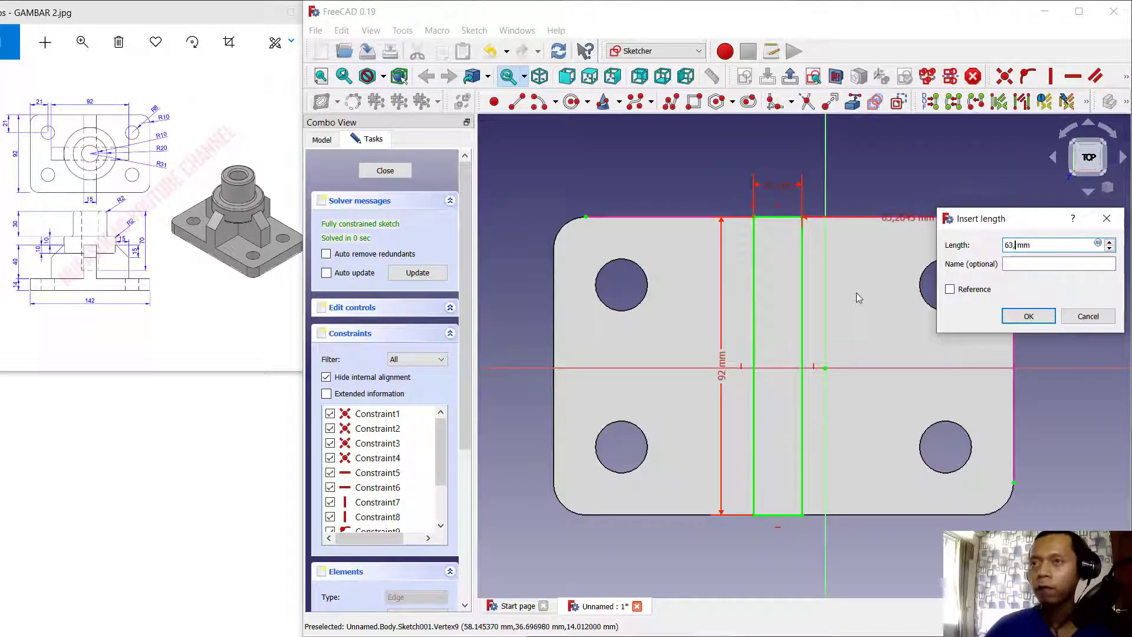
key("Return")
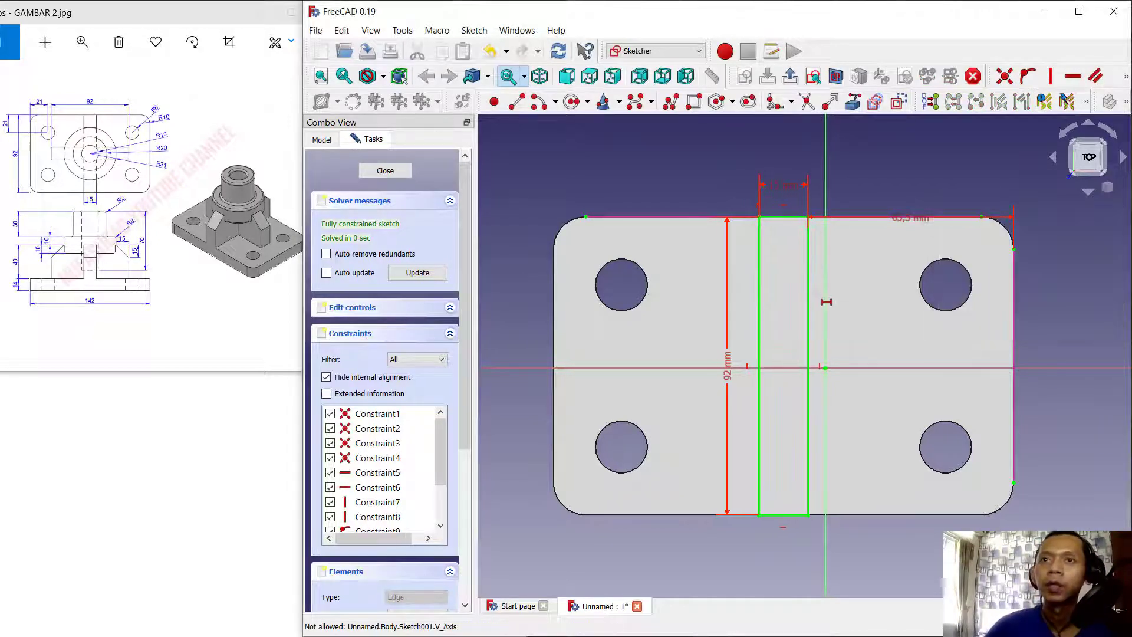
key("shift+h")
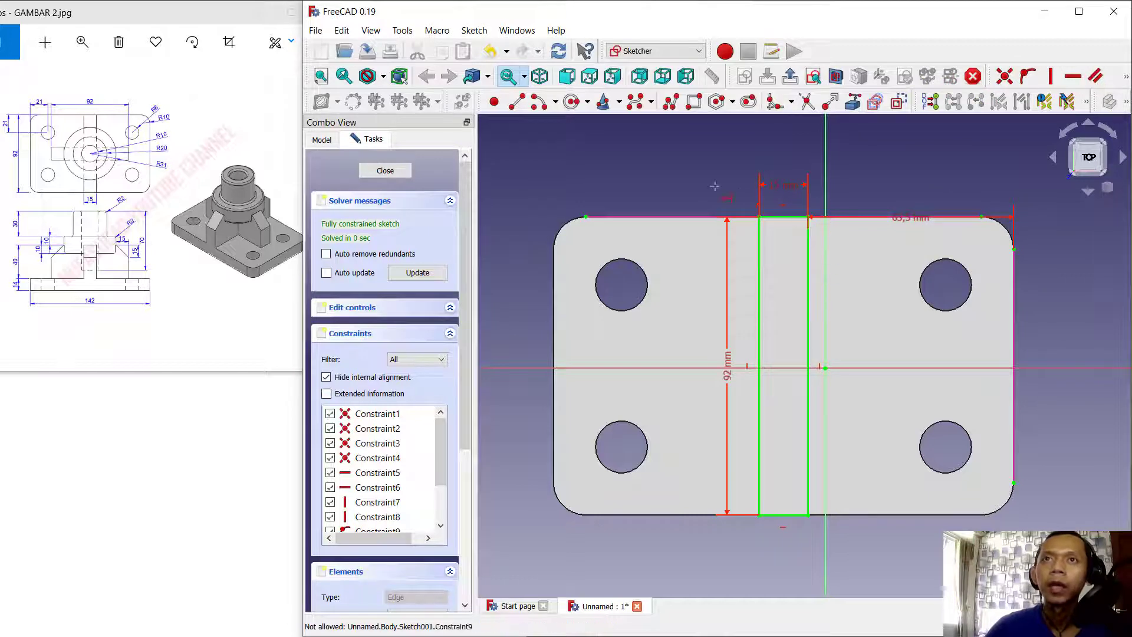
left_click(697, 110)
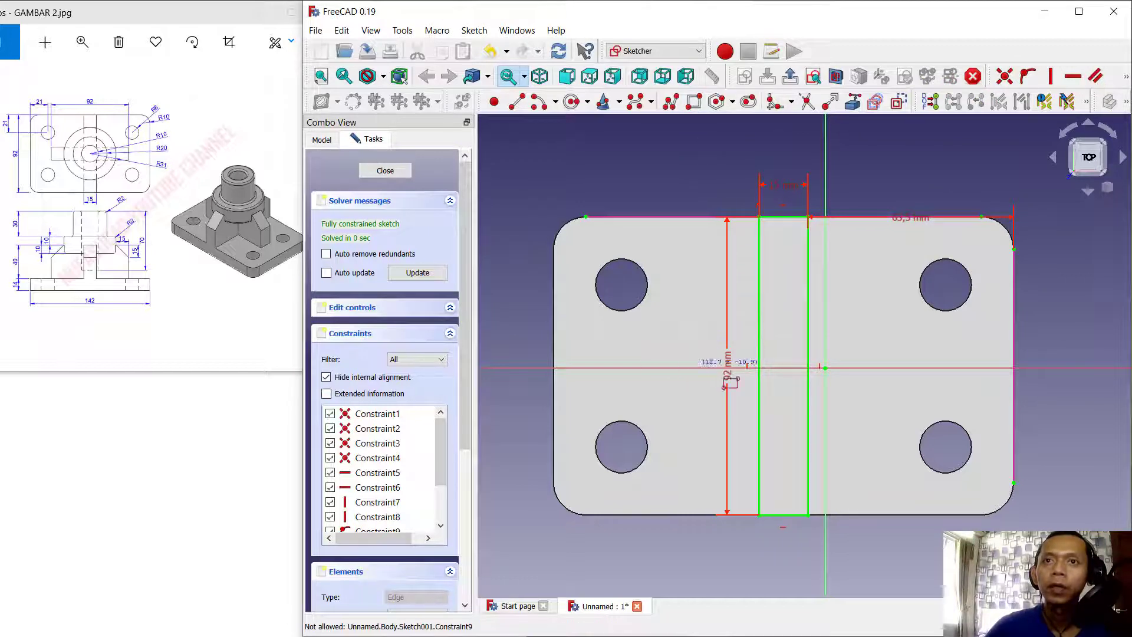
Draw a horizontal rectangle across the strip and constrain it to 92 mm wide and 15 mm high
left_click(905, 379)
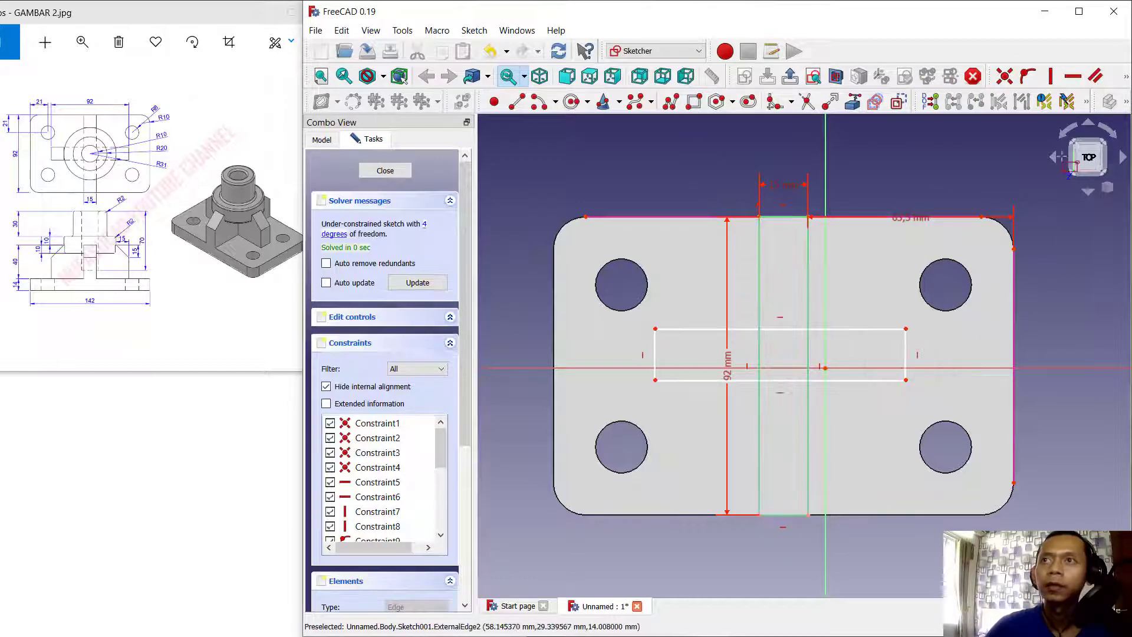
left_click(1127, 77)
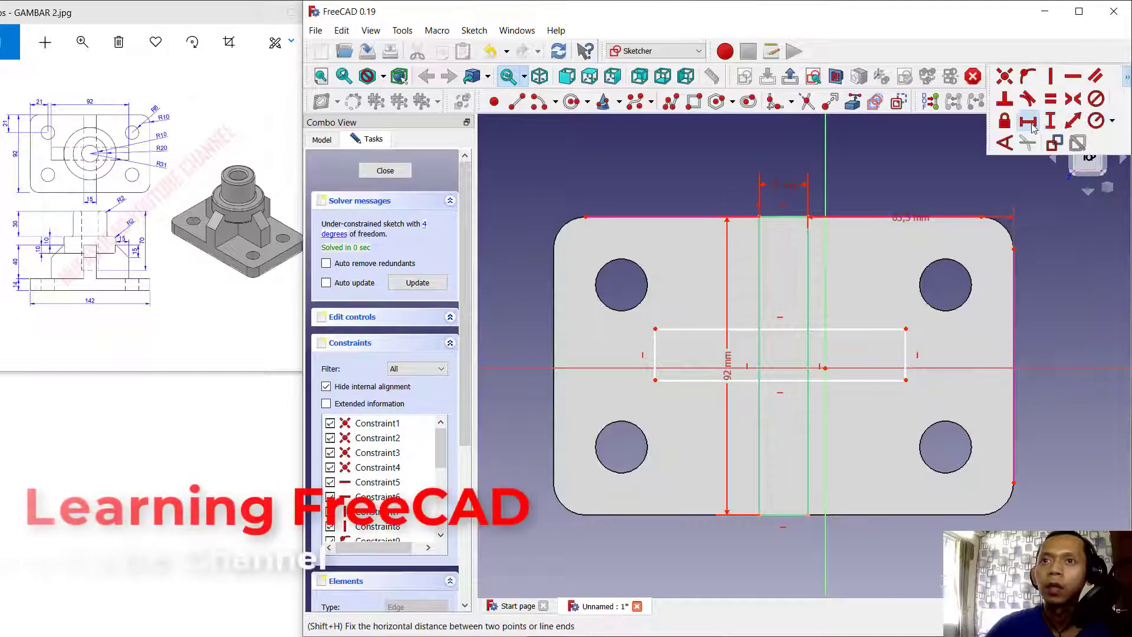
left_click(1029, 118)
left_click(876, 380)
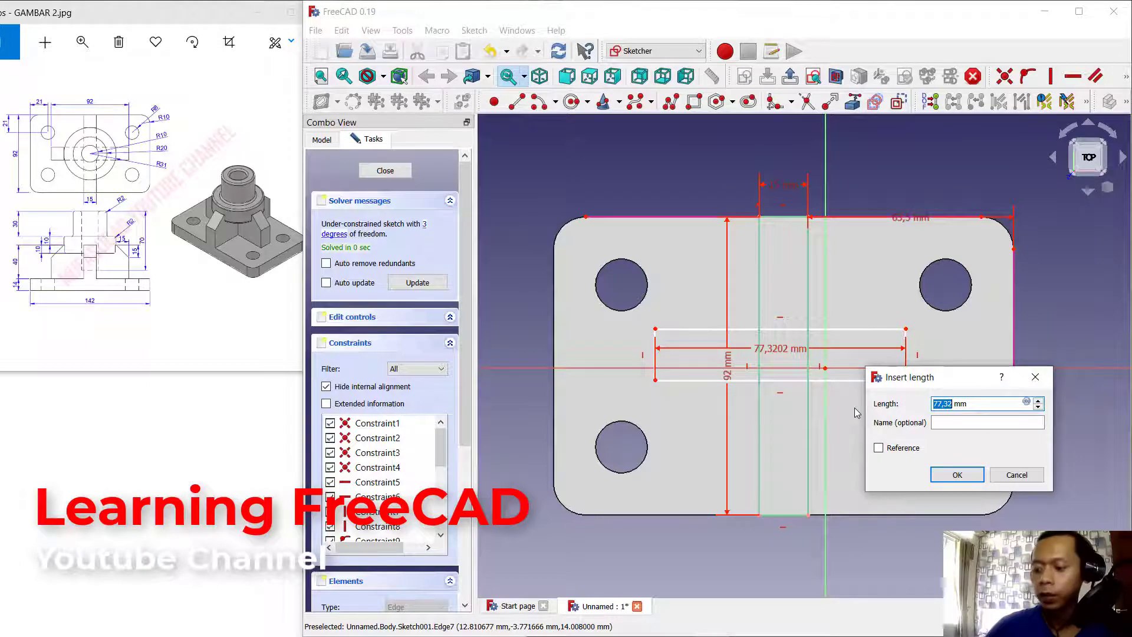
type("92")
key("Return")
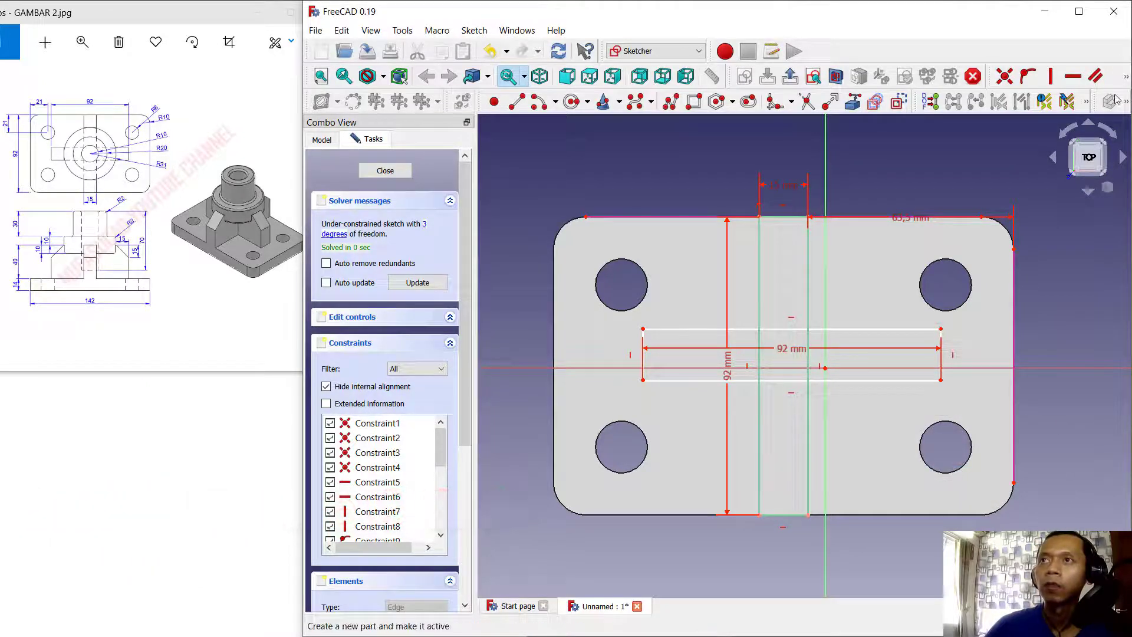
left_click(1126, 78)
left_click(1051, 121)
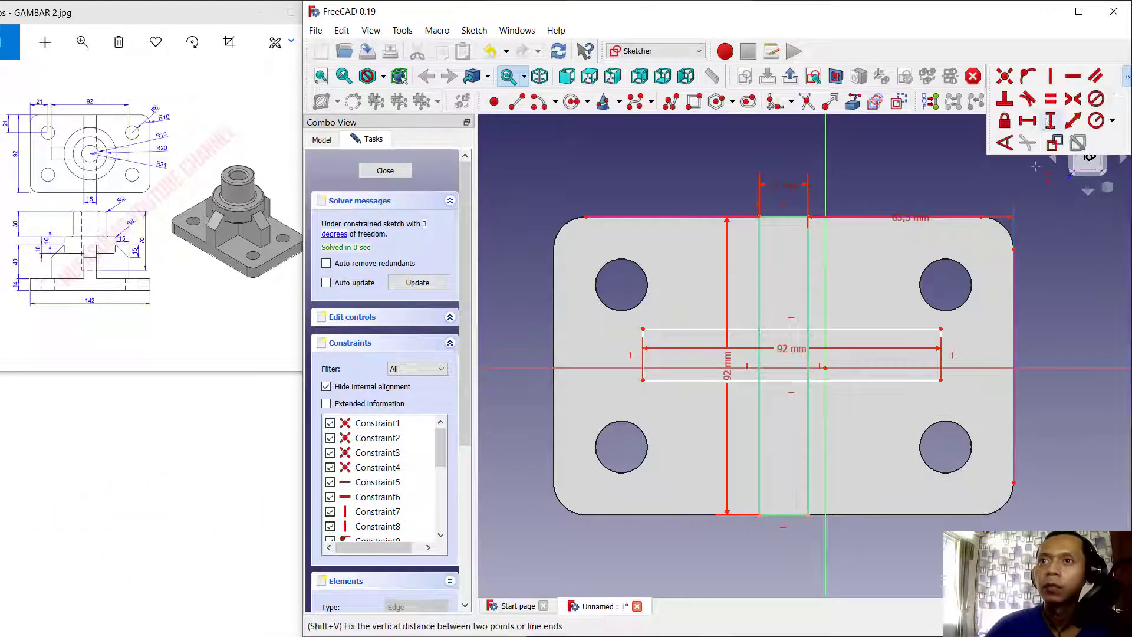
left_click(942, 356)
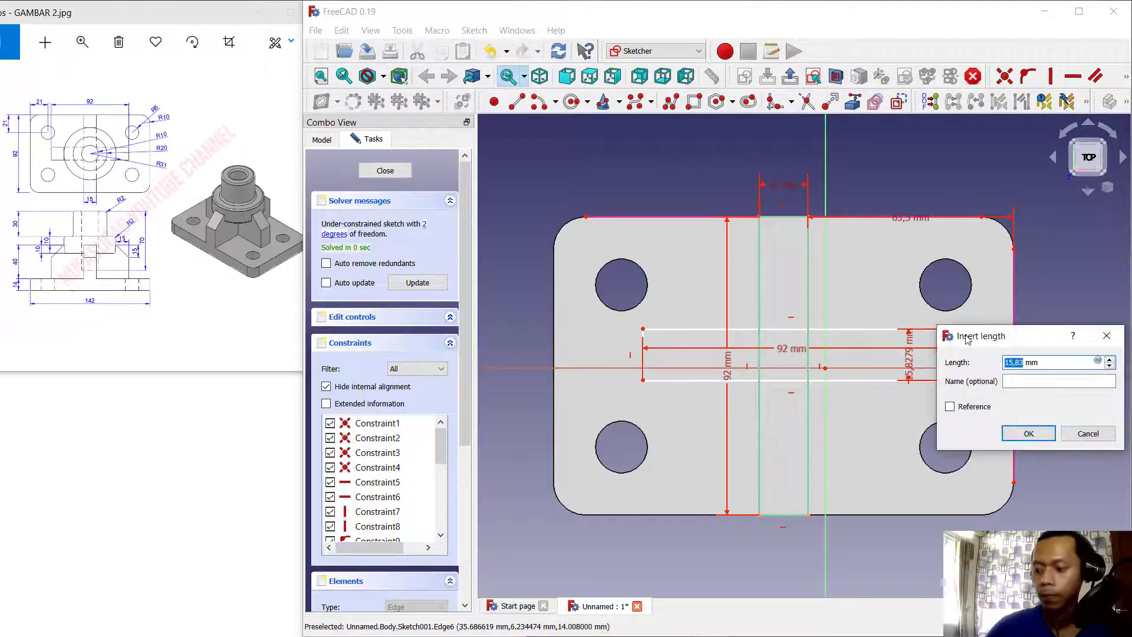
type("15")
key("Return")
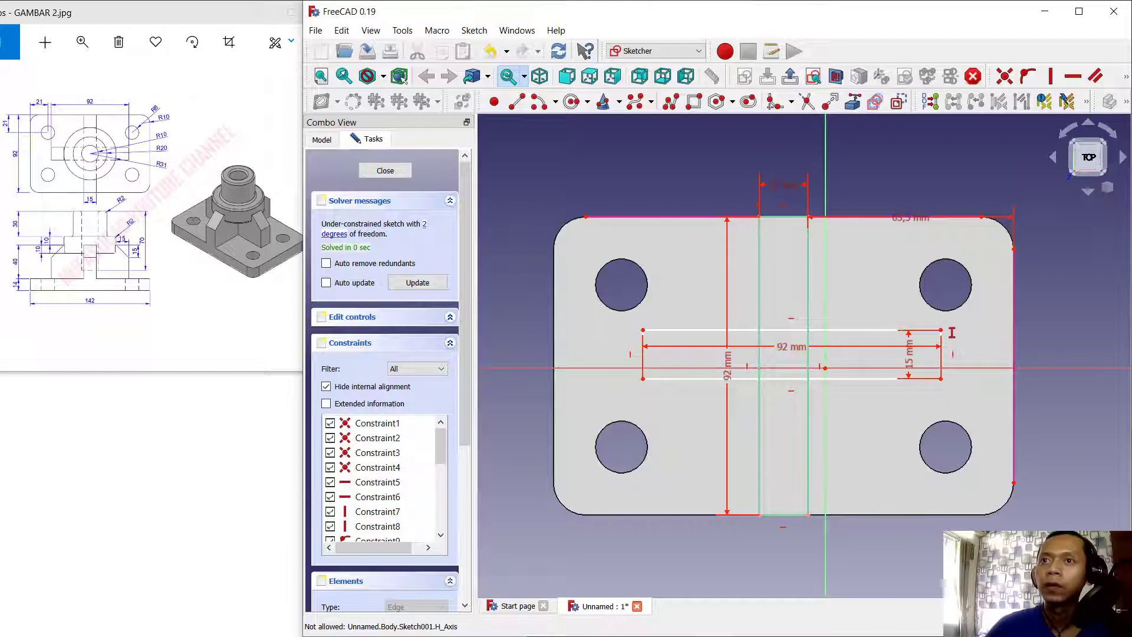
Position the rectangle 38,5 mm below the top corner and 25 mm from the lower-right corner
left_click(941, 331)
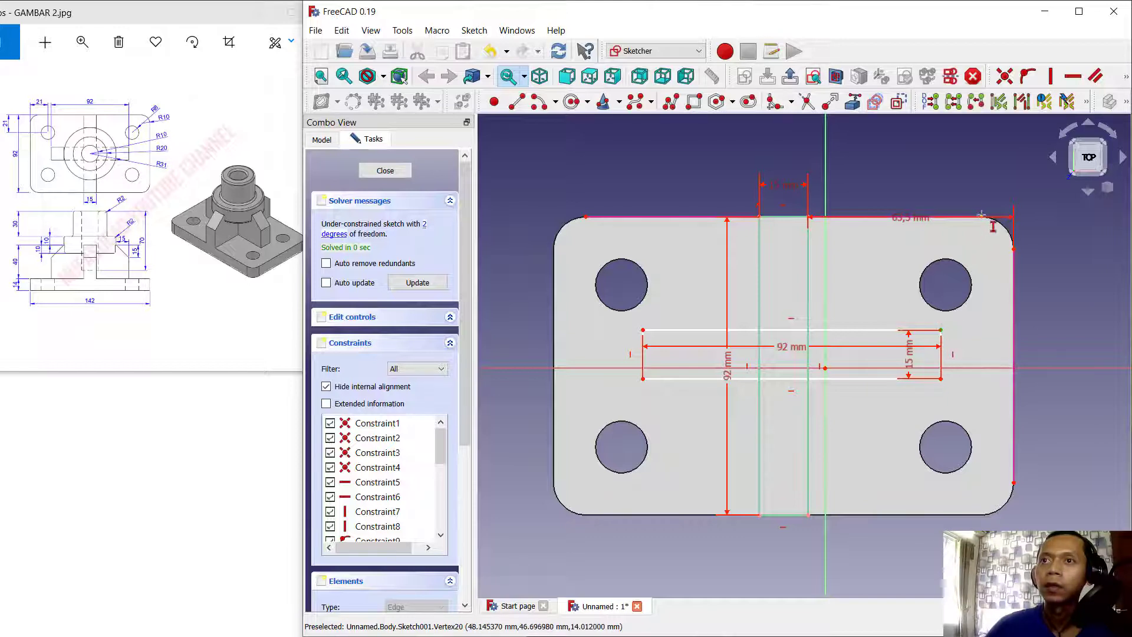
left_click(982, 217)
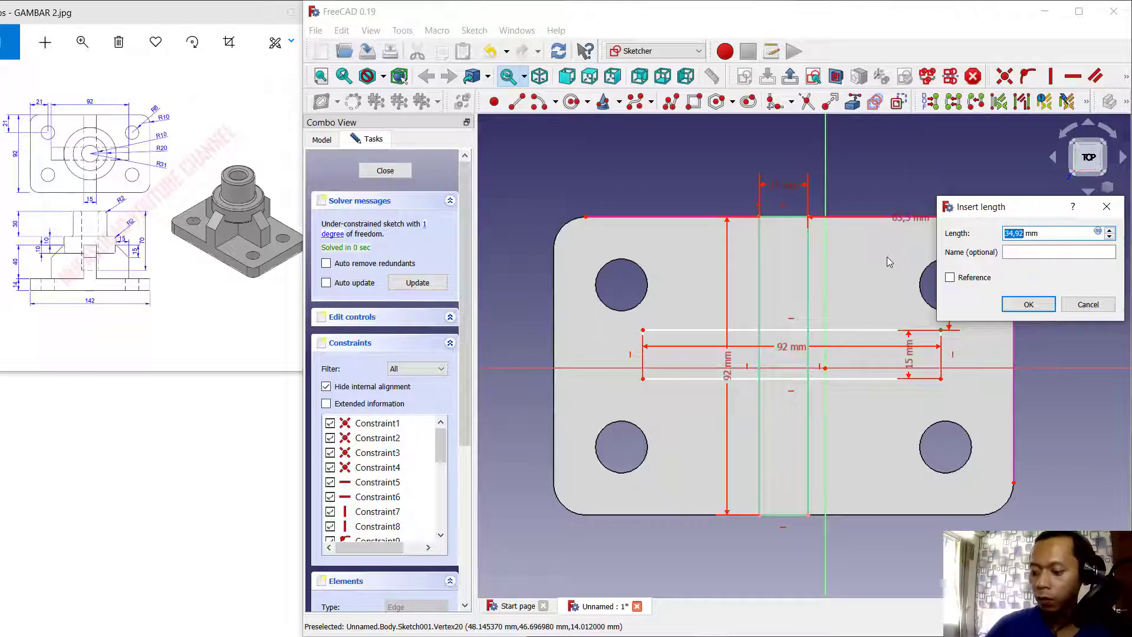
type("38")
type(",5")
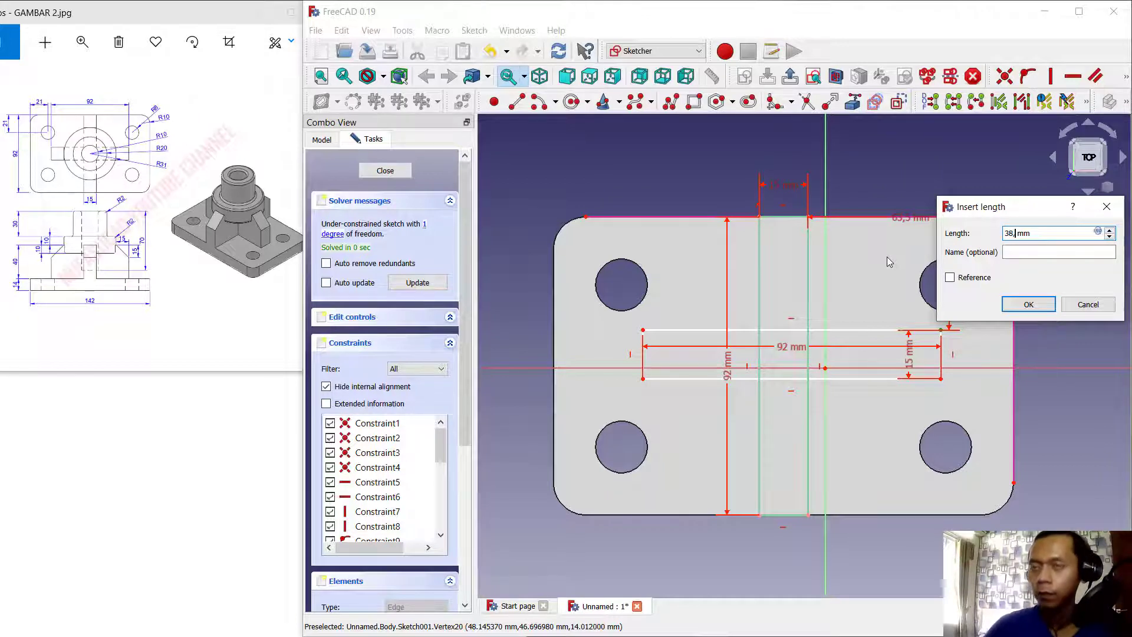
key("Return")
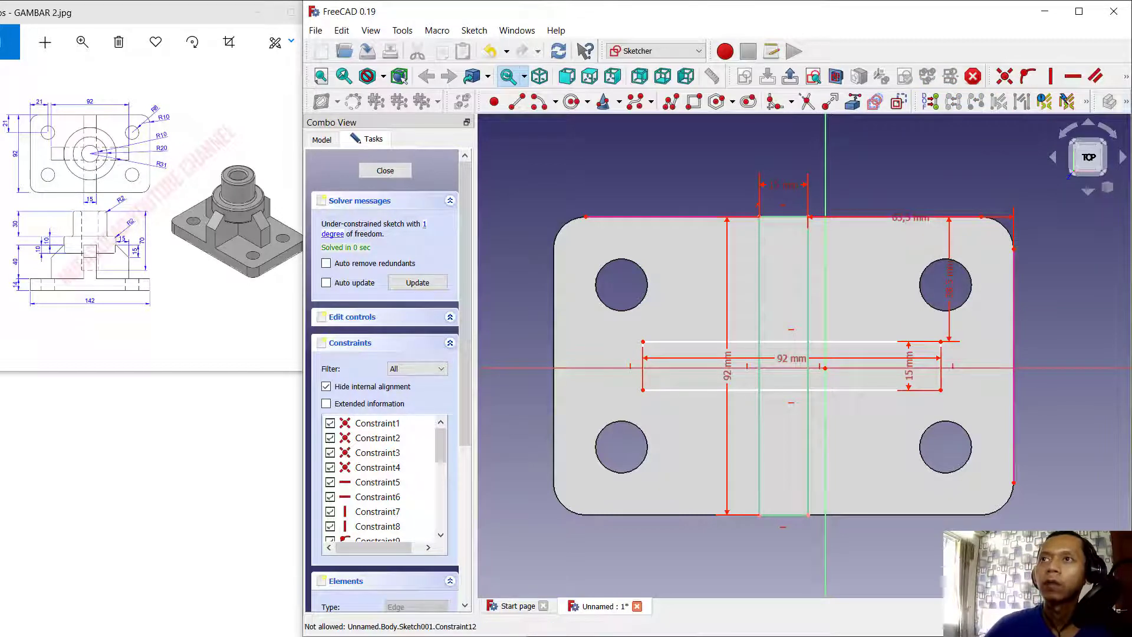
left_click(1127, 77)
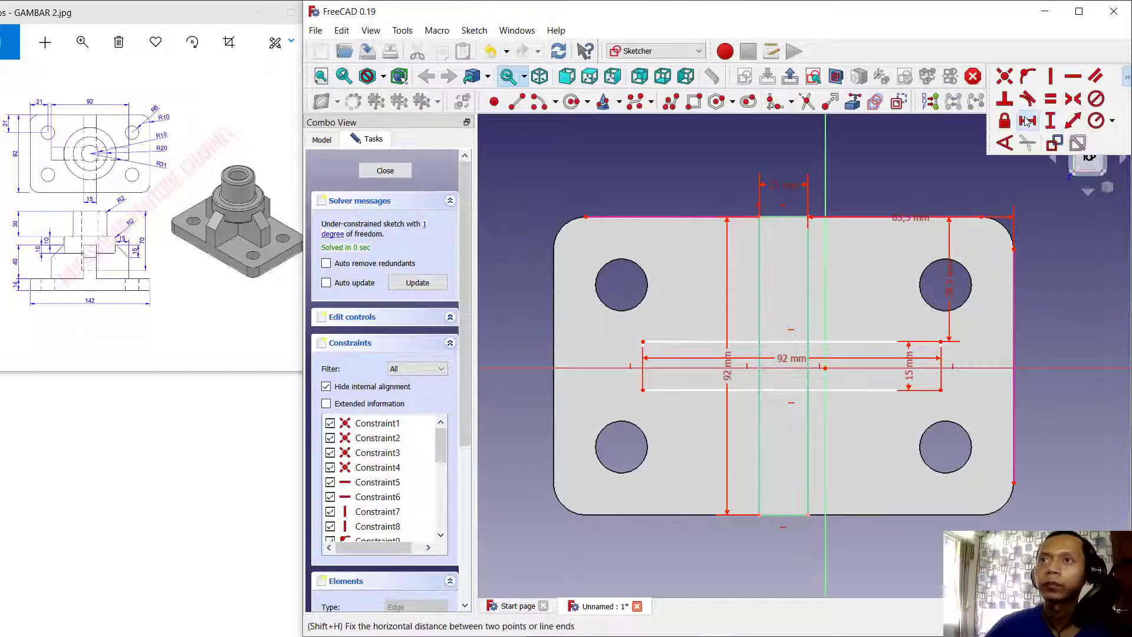
left_click(1025, 123)
left_click(941, 390)
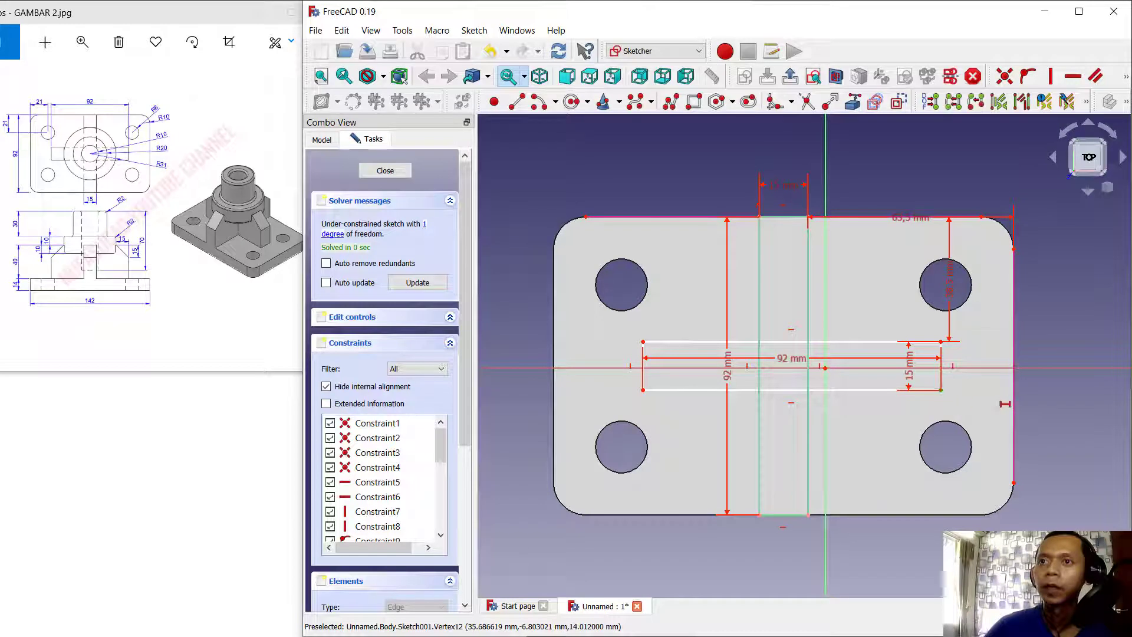
left_click(1014, 482)
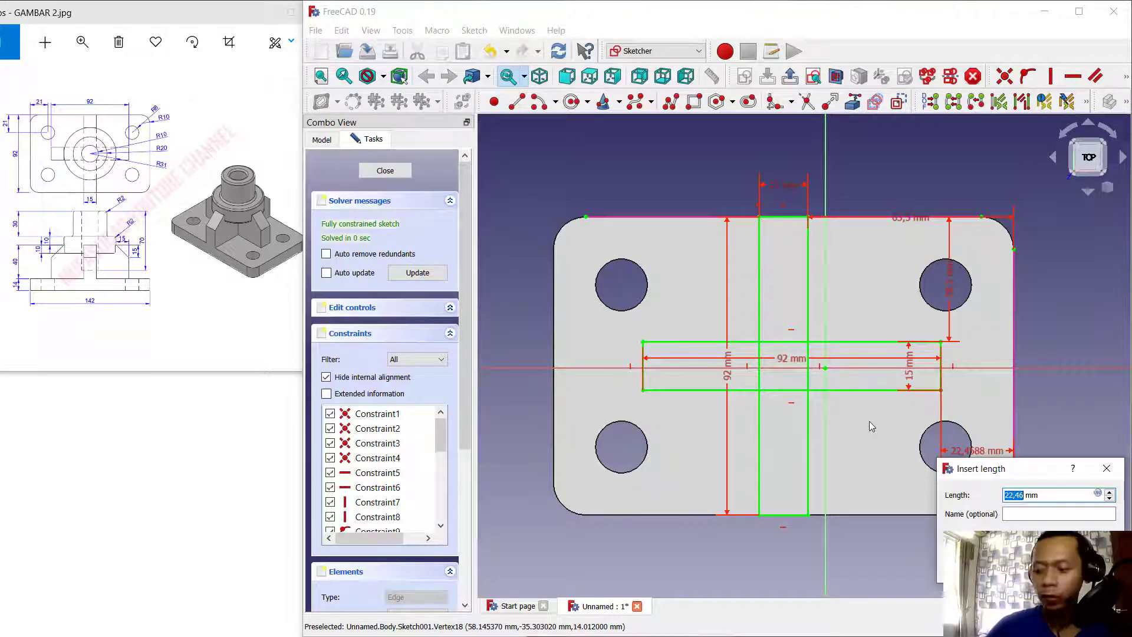
key("Return")
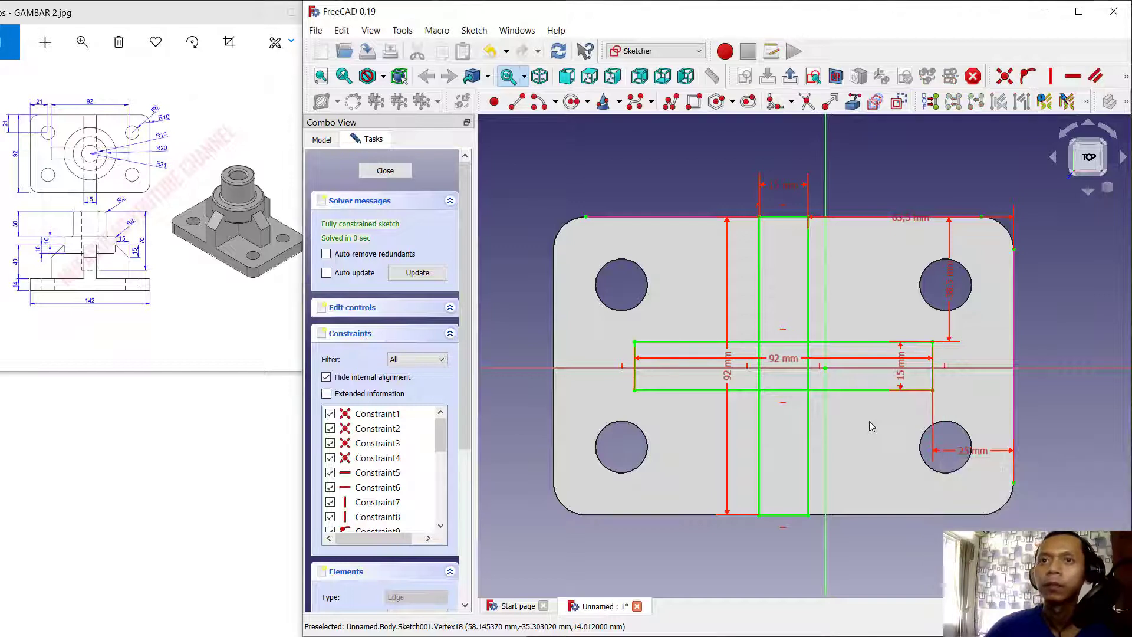
Trim the four overlapping inner edges into a single cross outline and close the sketch
left_click(808, 102)
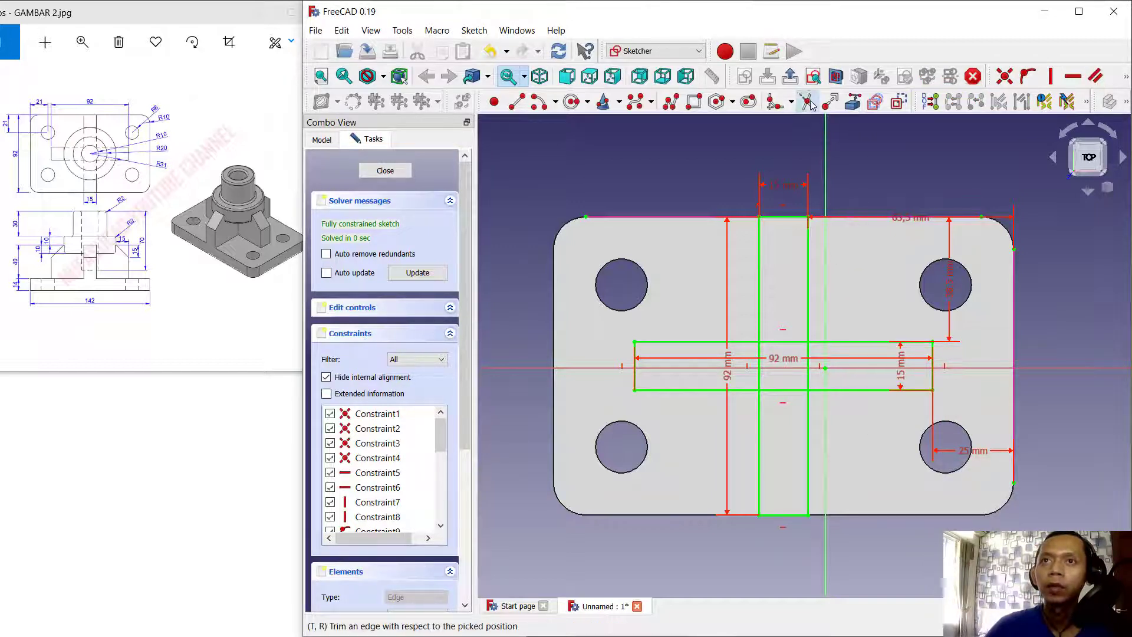
left_click(779, 342)
left_click(768, 379)
left_click(784, 391)
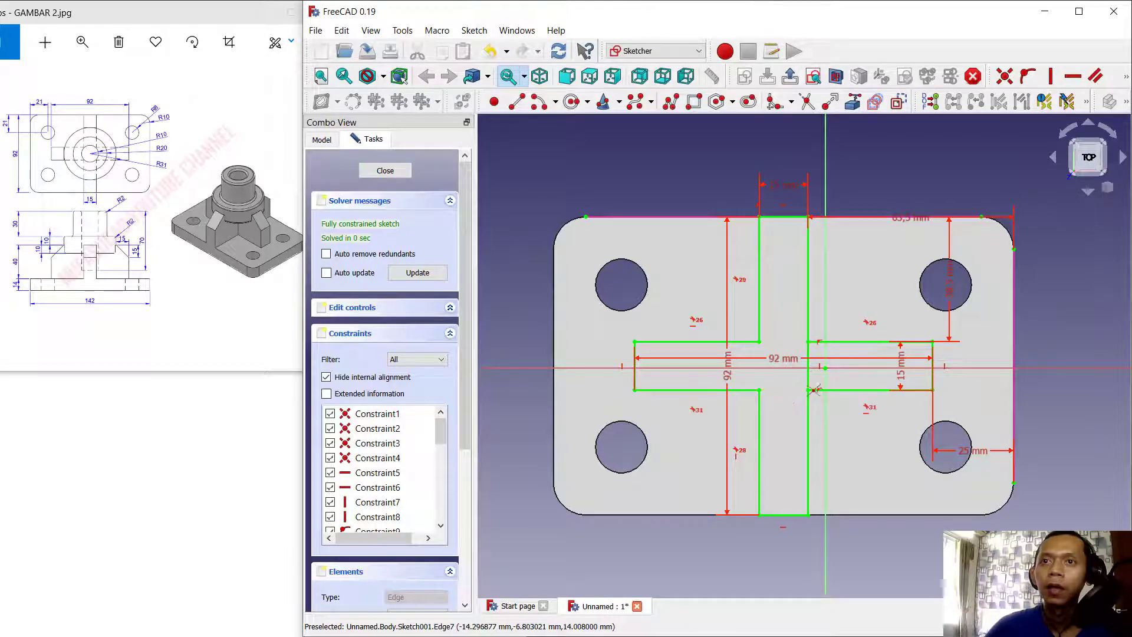
left_click(813, 377)
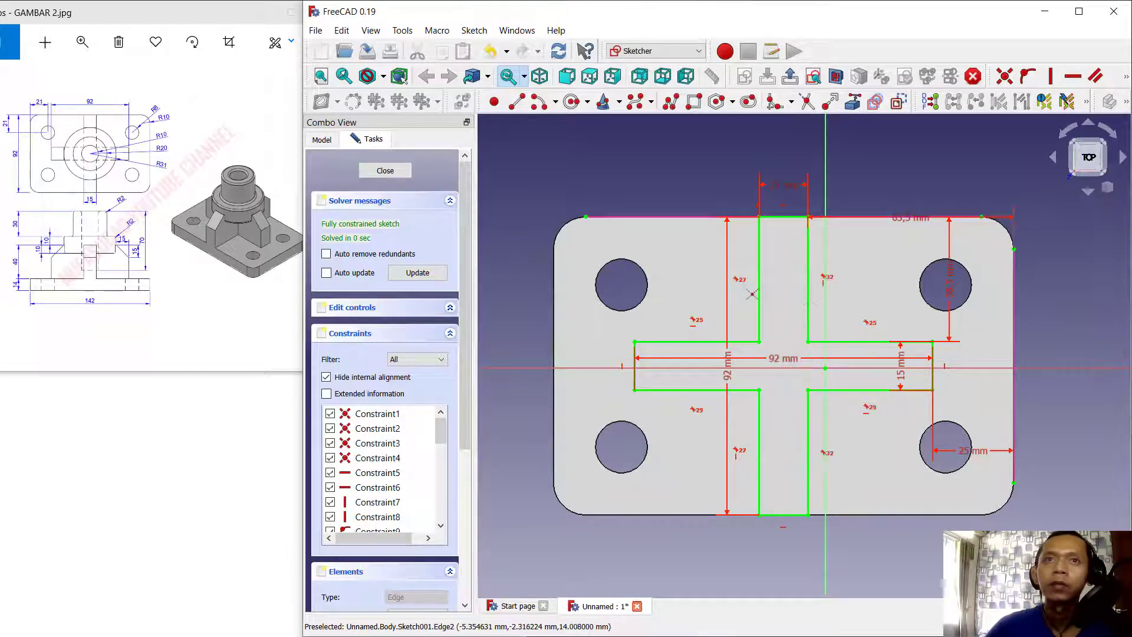
left_click(387, 171)
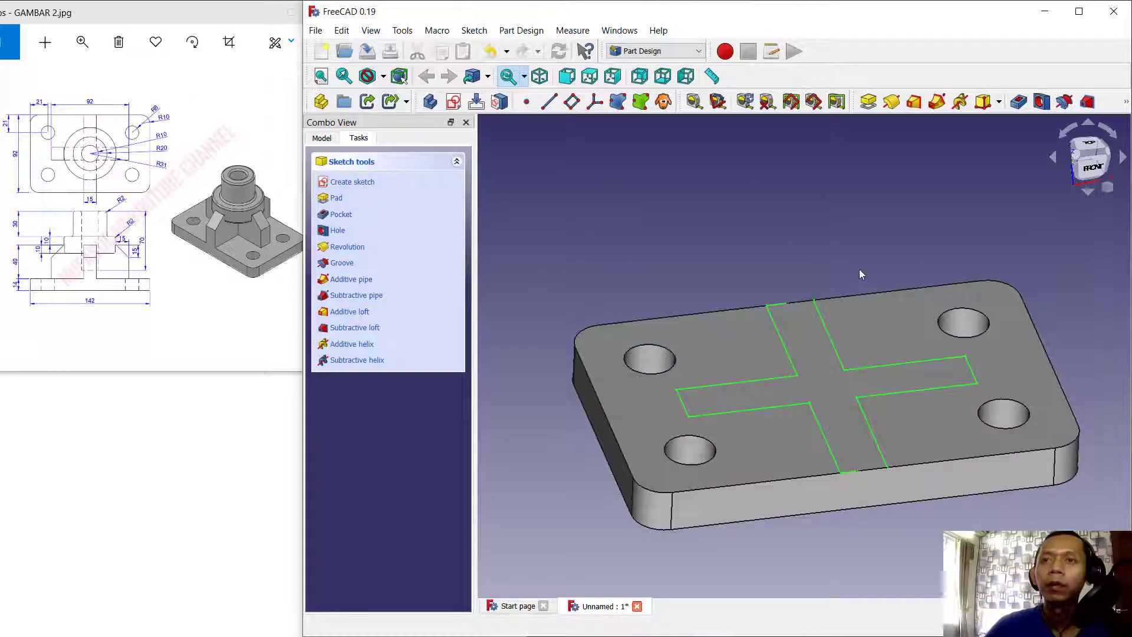
Pad the cross outline 40 mm upward
middle_click_drag(862, 245, 845, 237)
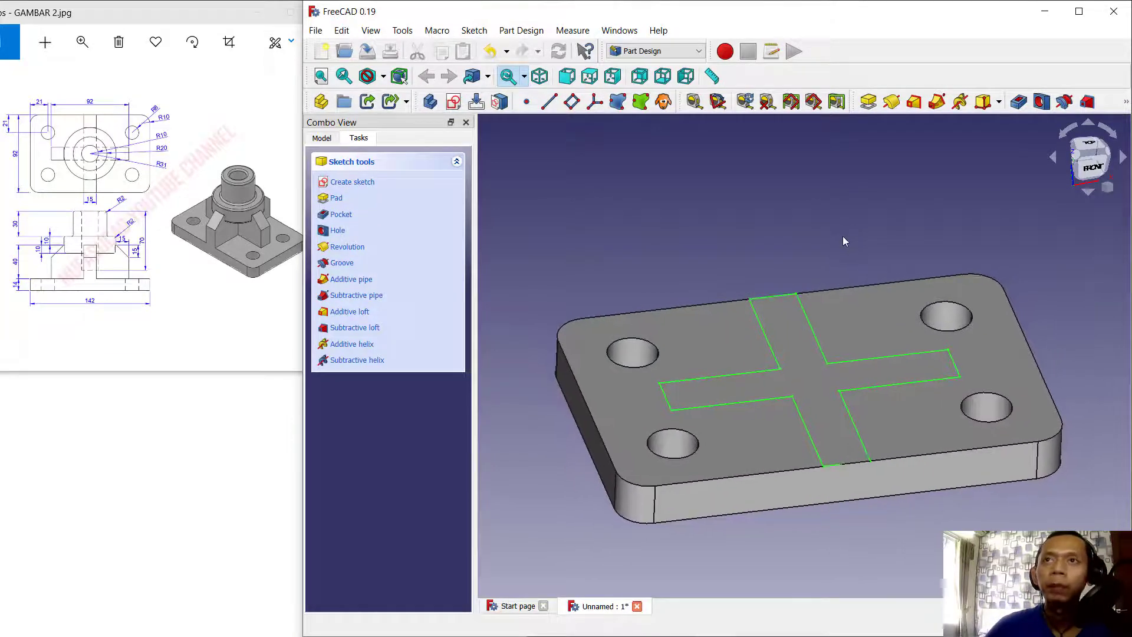
left_click(868, 102)
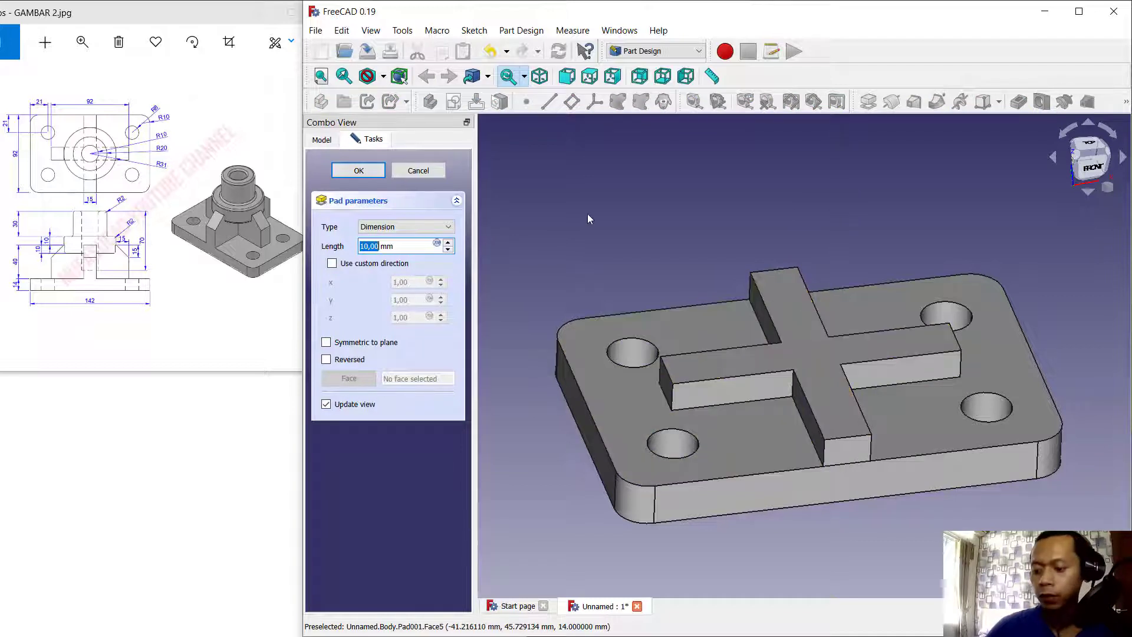
type("40")
key("Return")
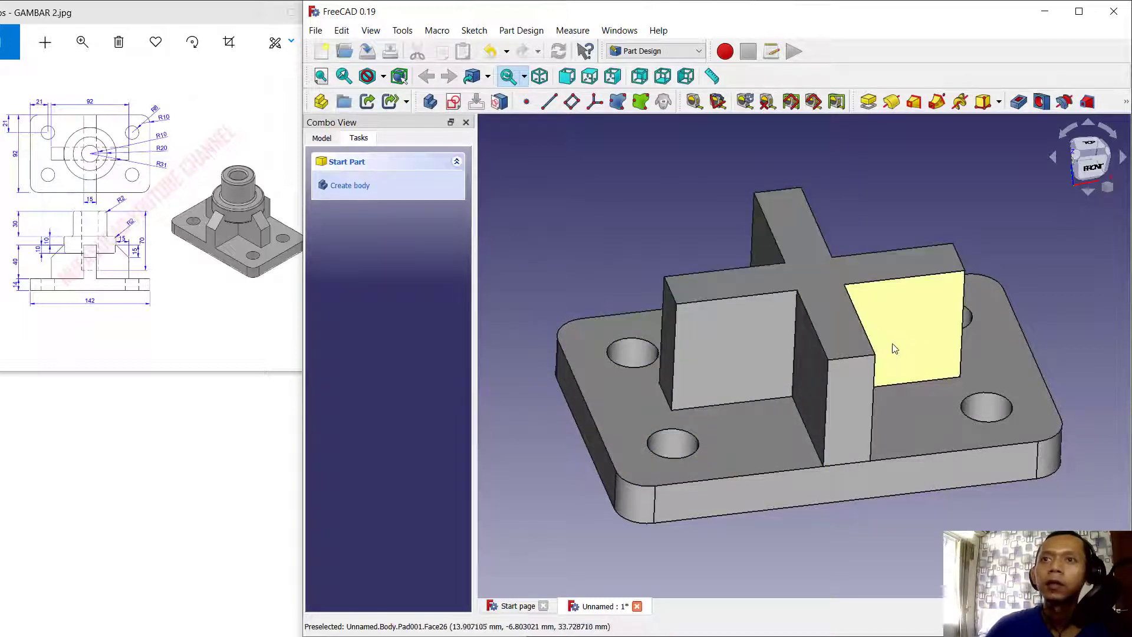
Chamfer four edges of the cross 15 mm, then select the boss's top face
left_click(852, 357)
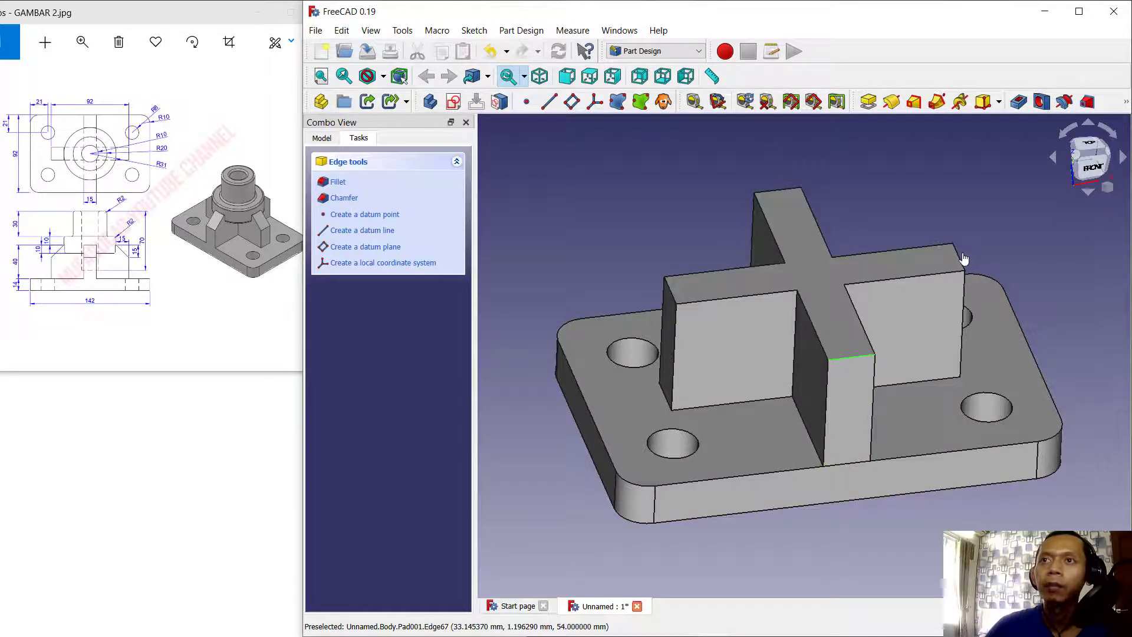
left_click(960, 258)
left_click(779, 193)
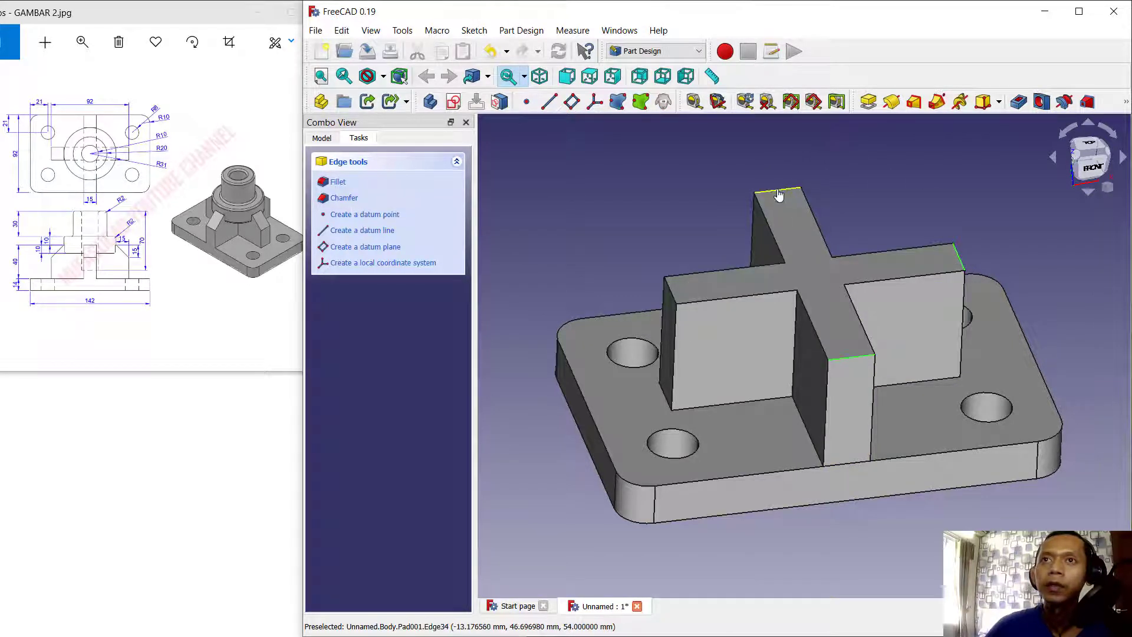
left_click(669, 292)
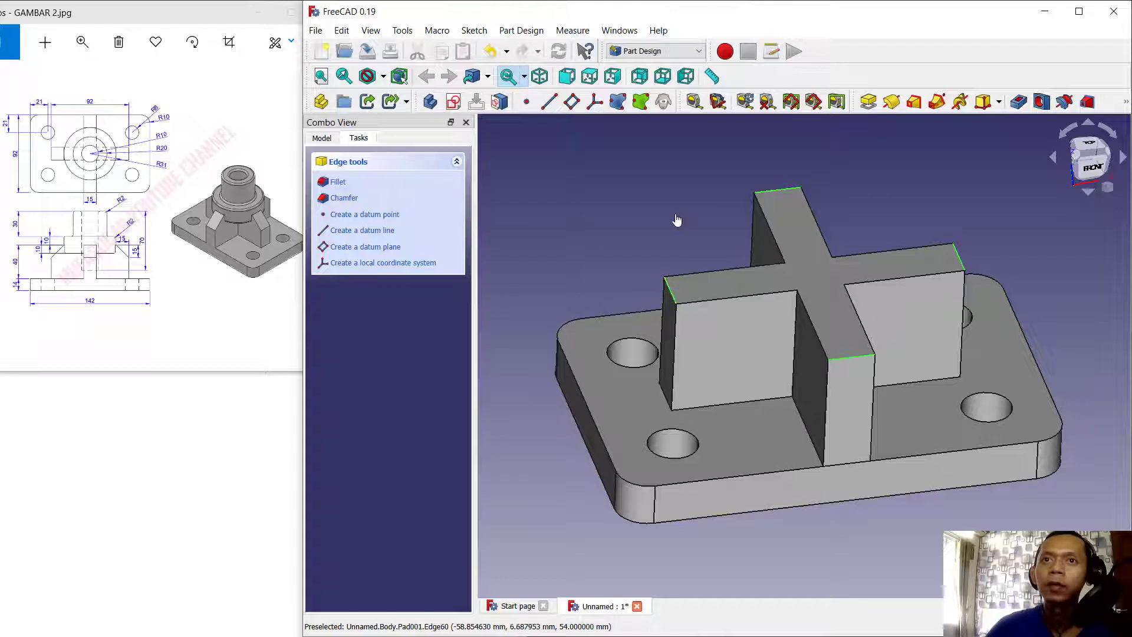
left_click(1128, 103)
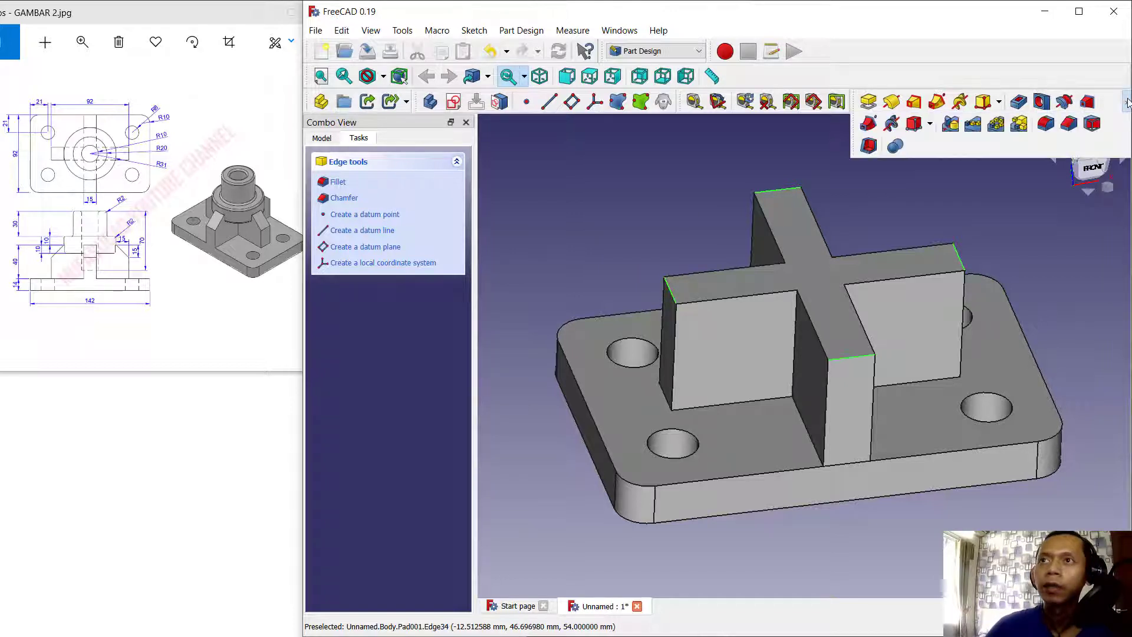
left_click(1070, 125)
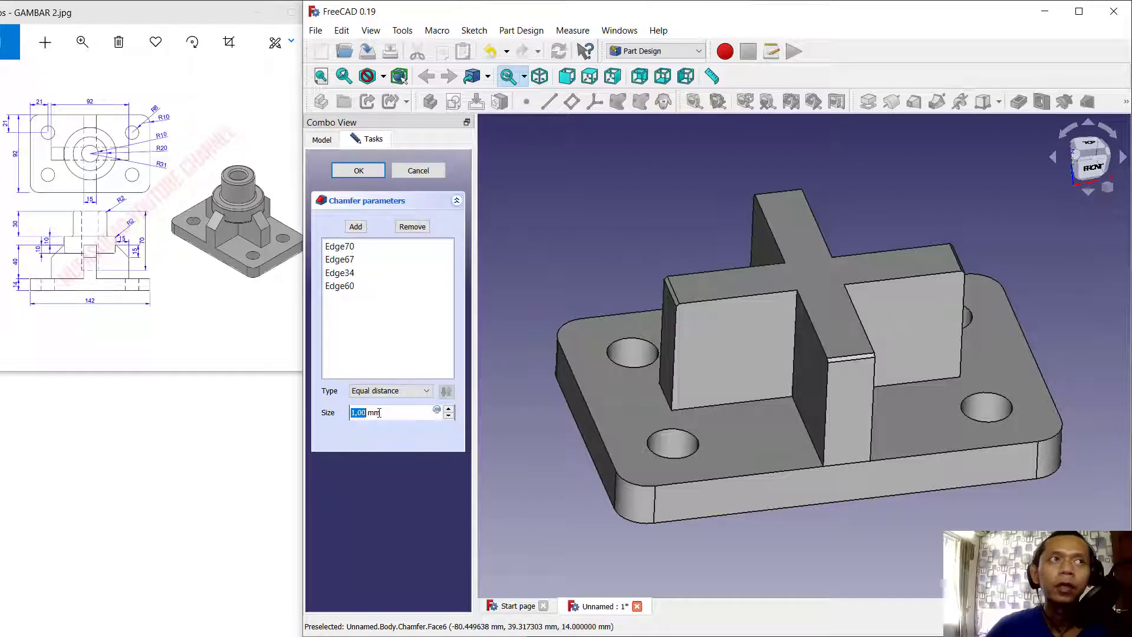
type("1")
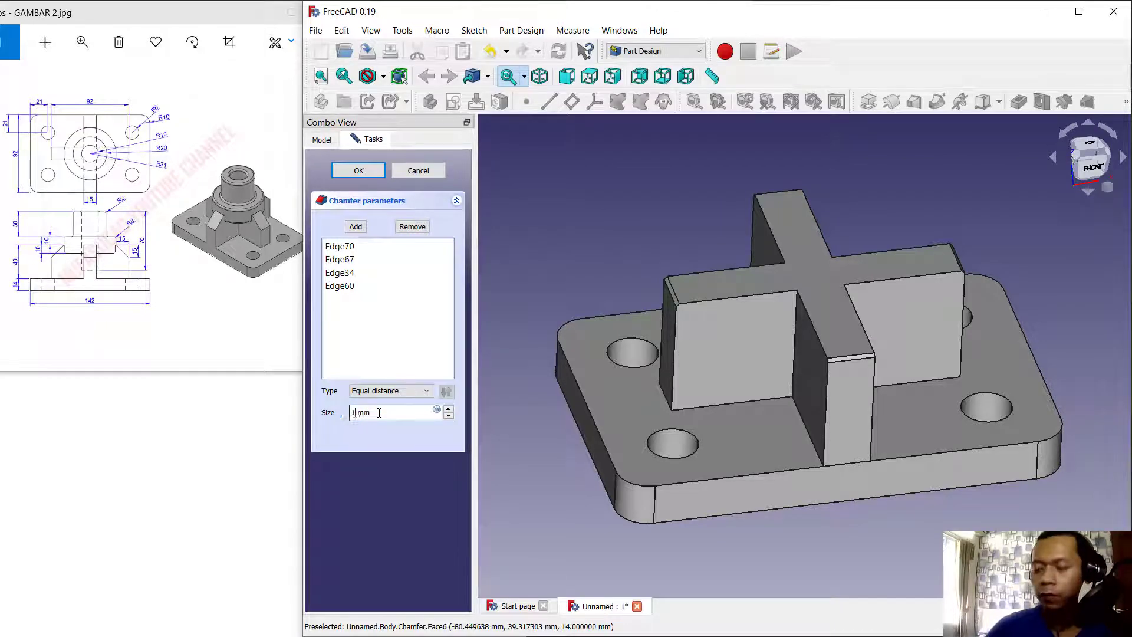
type("5")
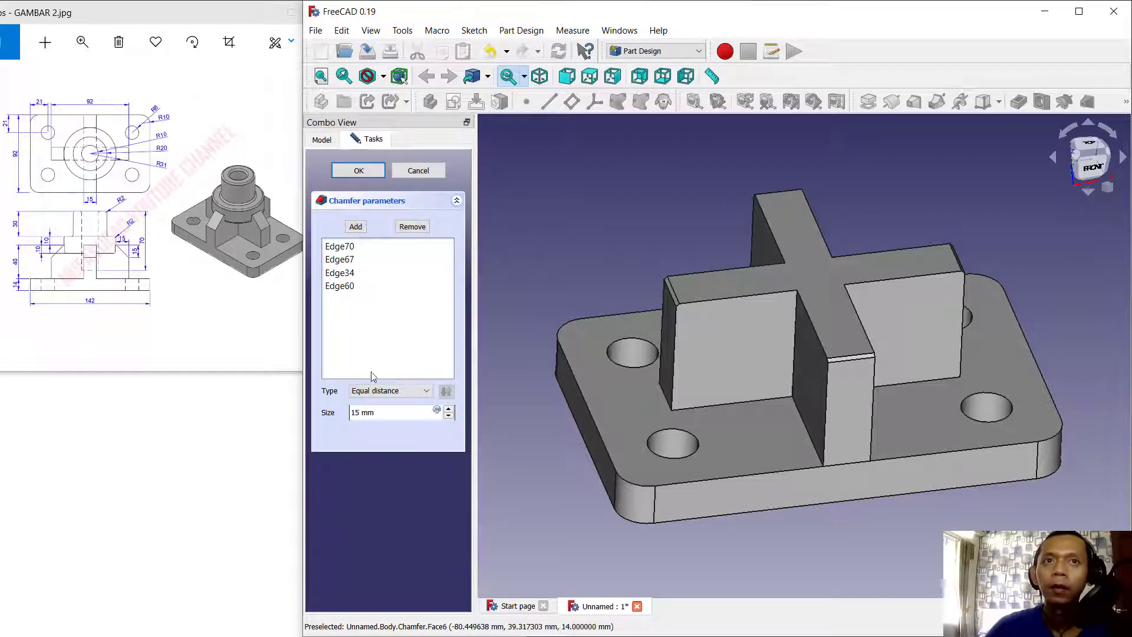
left_click(360, 171)
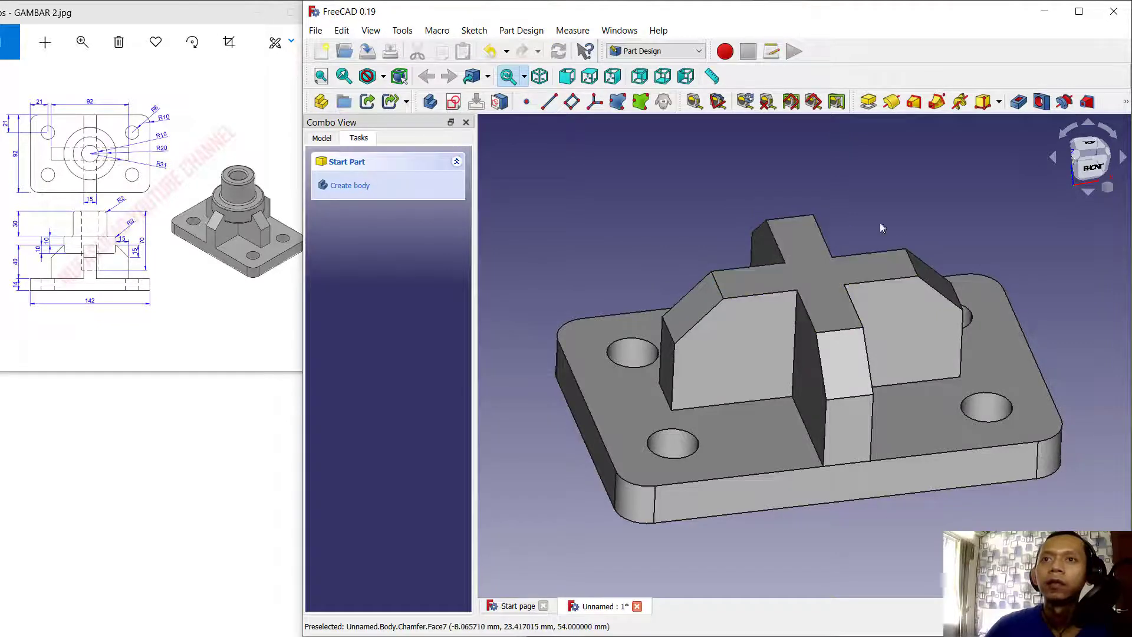
left_click(818, 272)
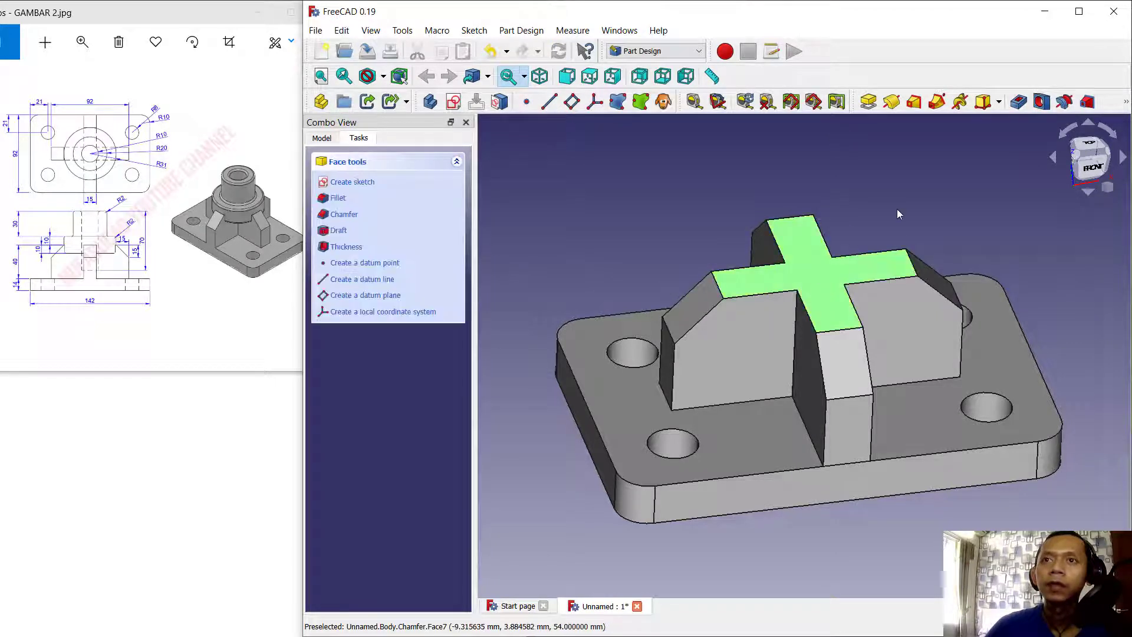
Sketch on the boss's top face, linking the top, right and left inner edges as external geometry
left_click(452, 103)
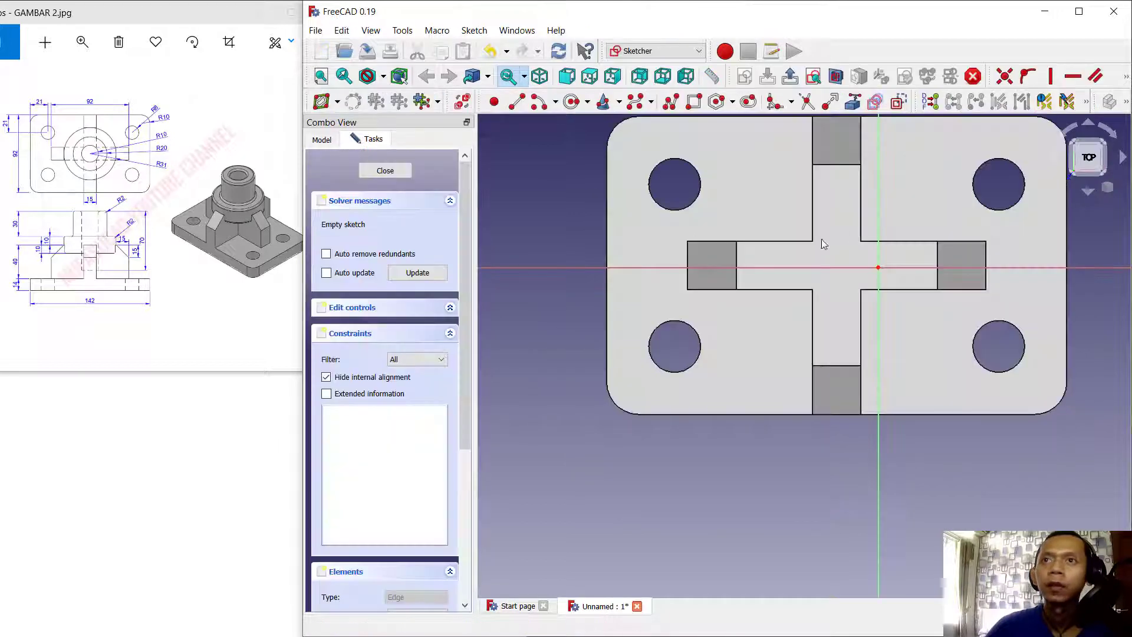
scroll(819, 274, "up", 1)
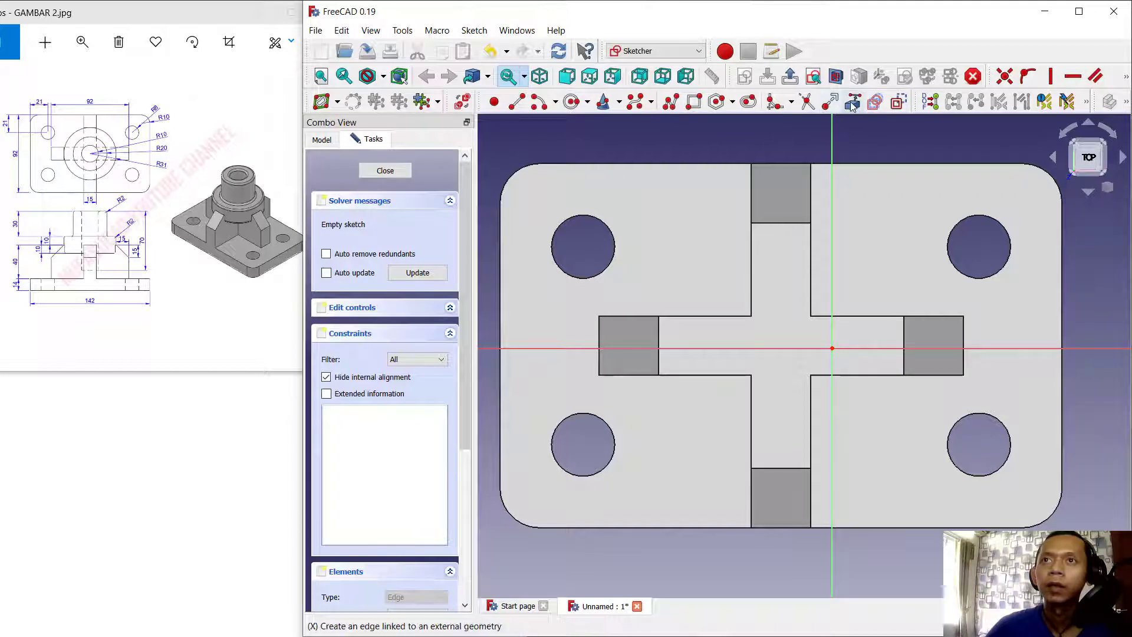
left_click(830, 102)
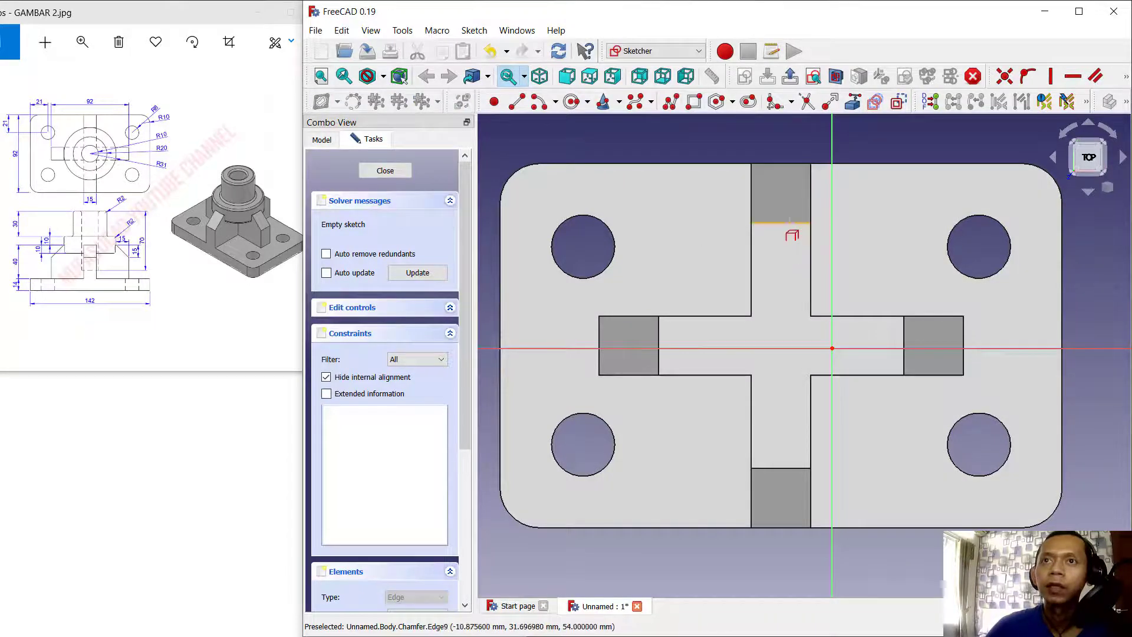
left_click(794, 231)
left_click(907, 344)
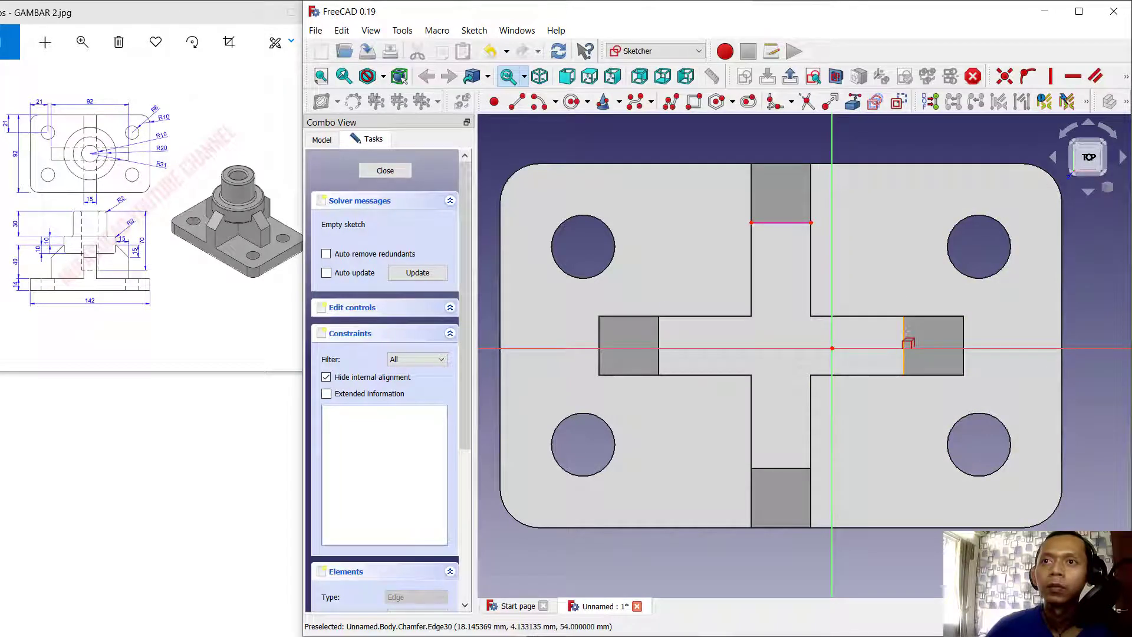
left_click(663, 344)
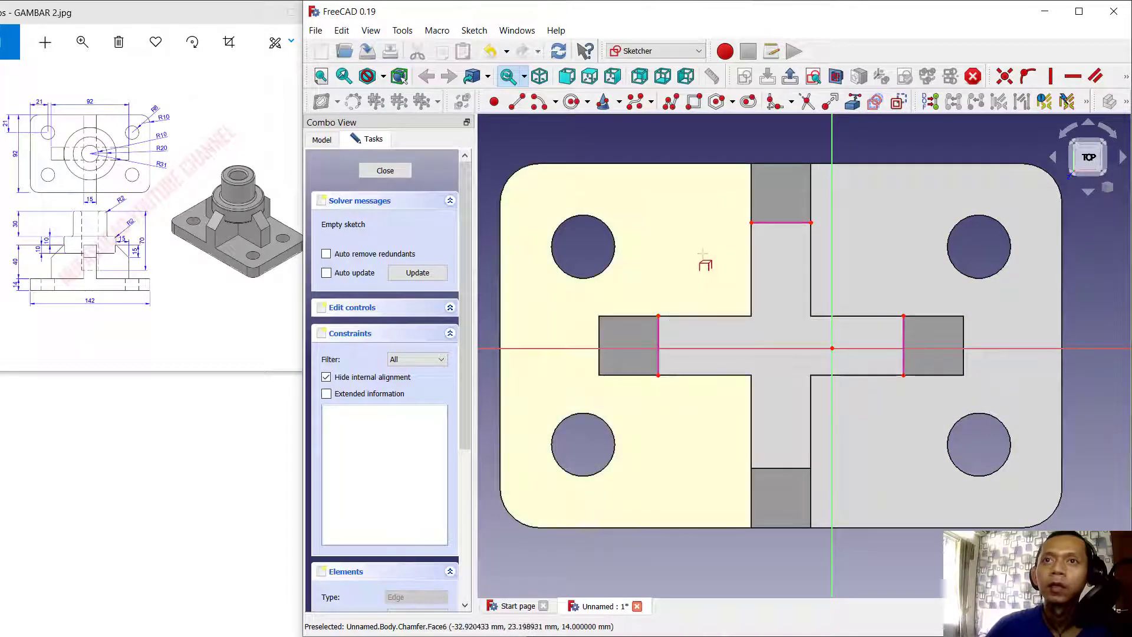
left_click(588, 104)
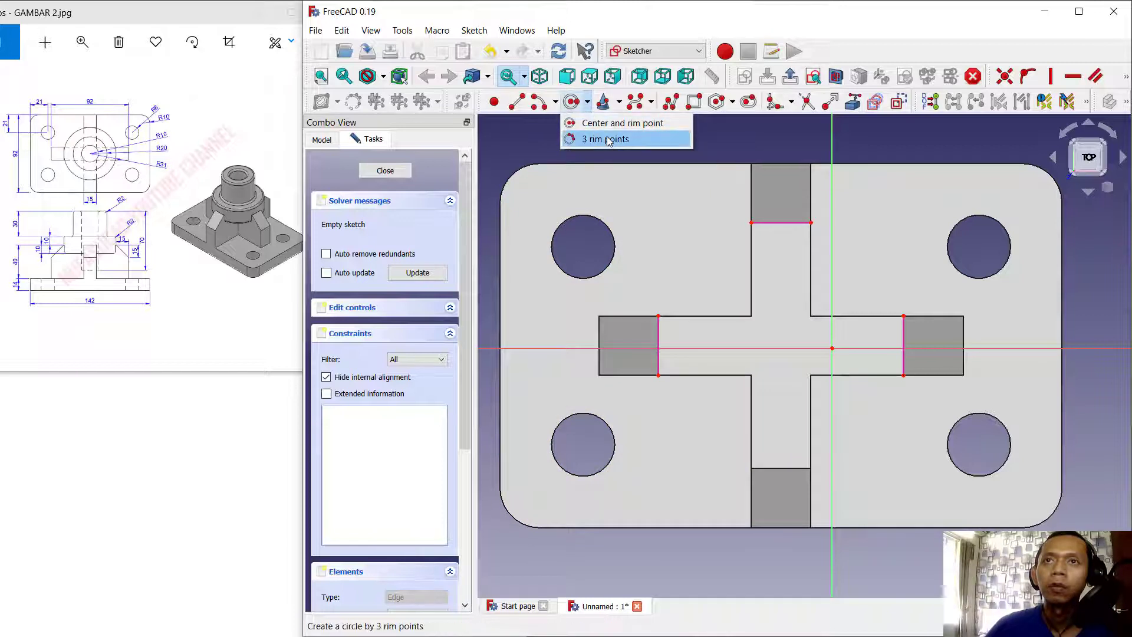
Draw a three-point circle on the reference edges and set its centre 31 mm horizontally from the edge end
left_click(589, 139)
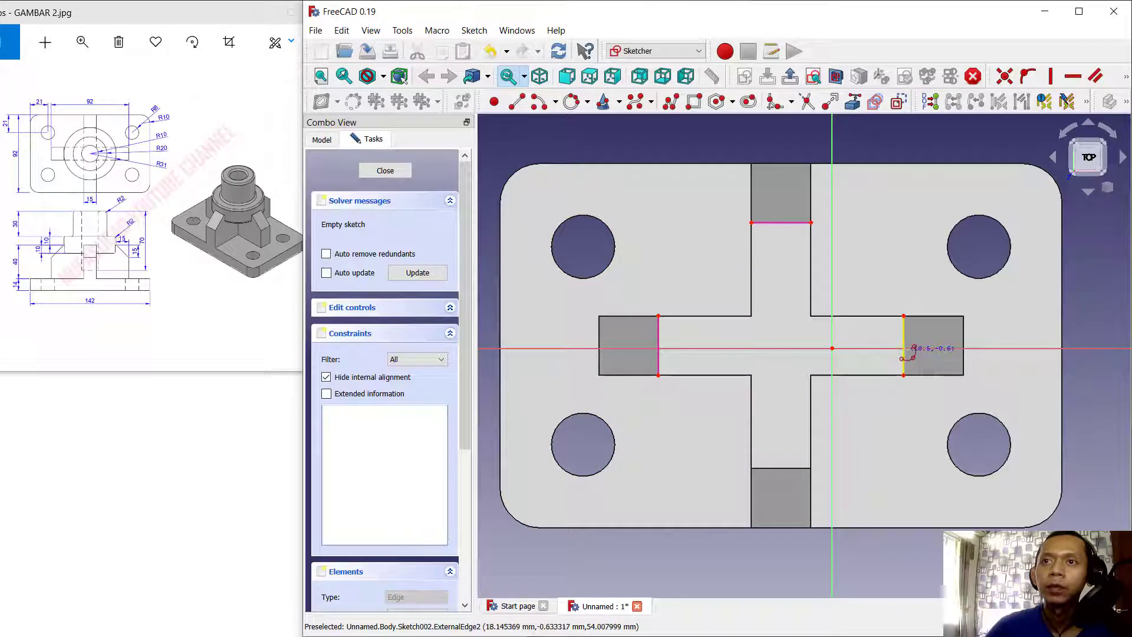
left_click(904, 347)
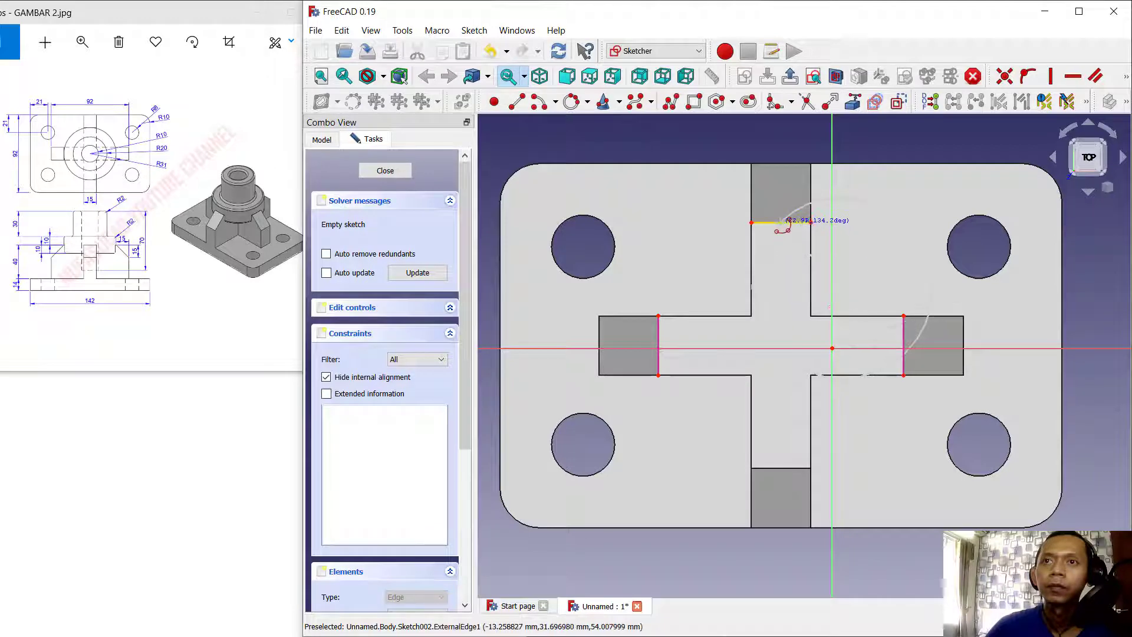
left_click(661, 345)
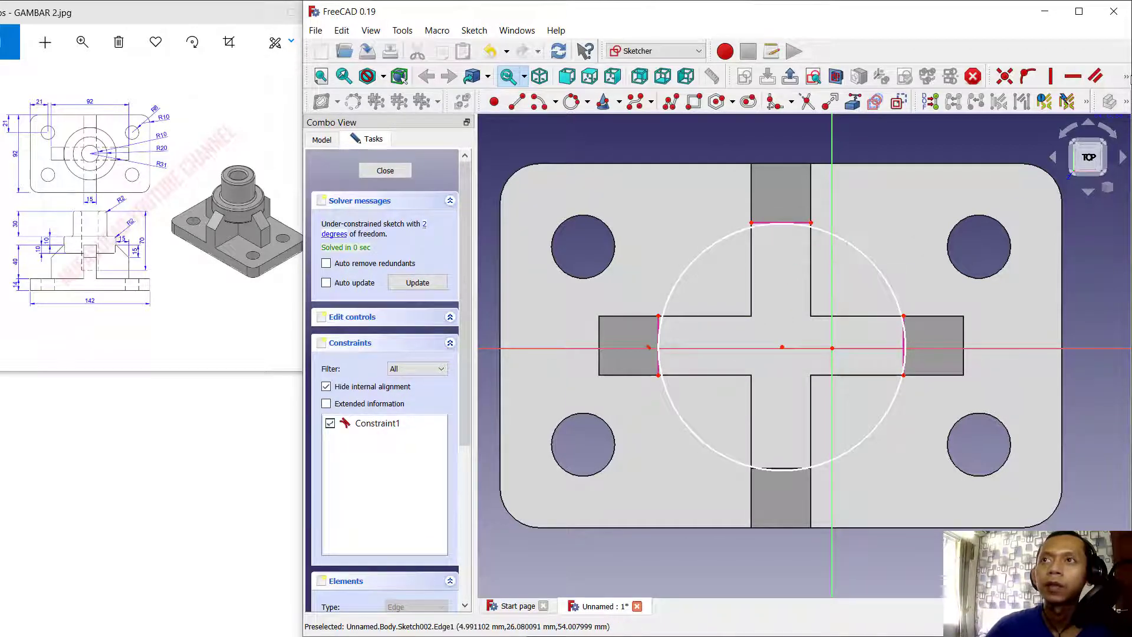
left_click(1127, 76)
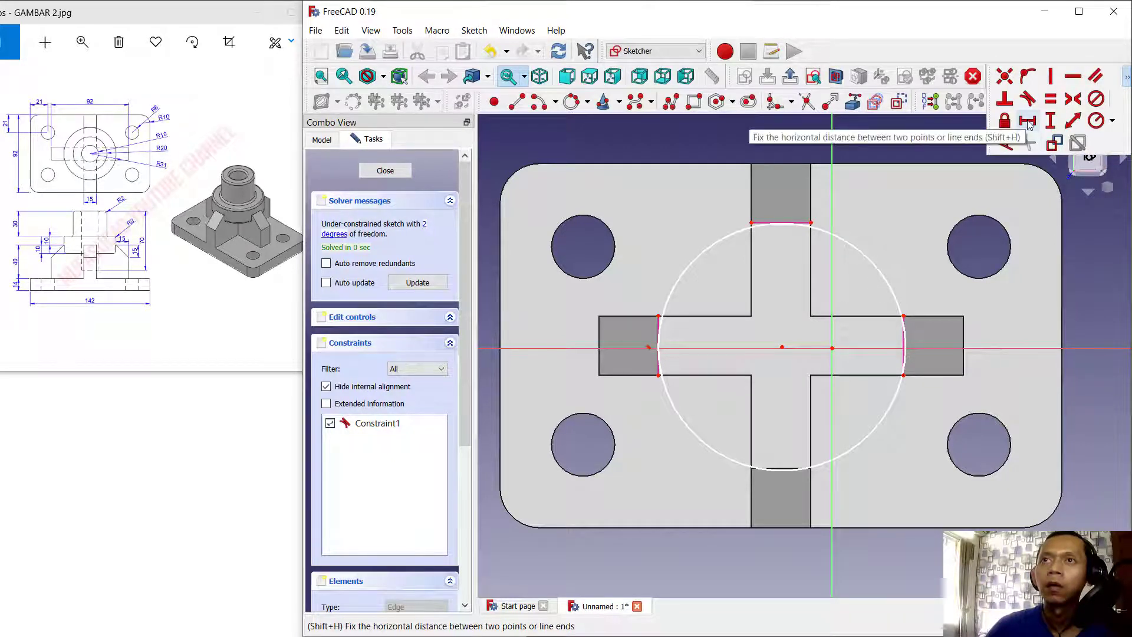
left_click(1028, 123)
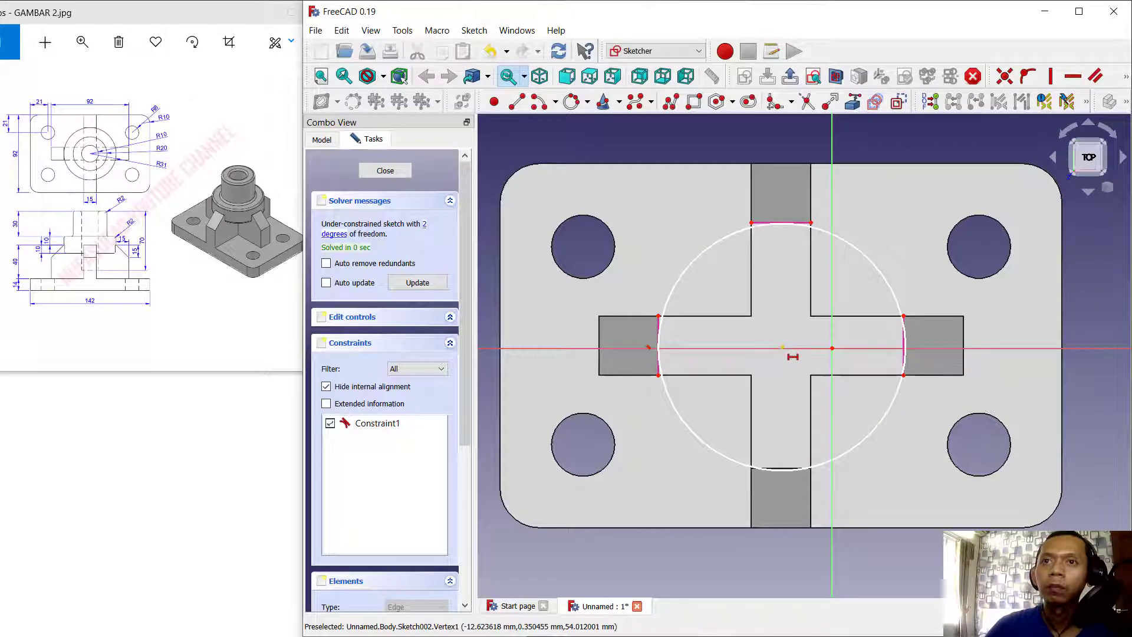
left_click(782, 348)
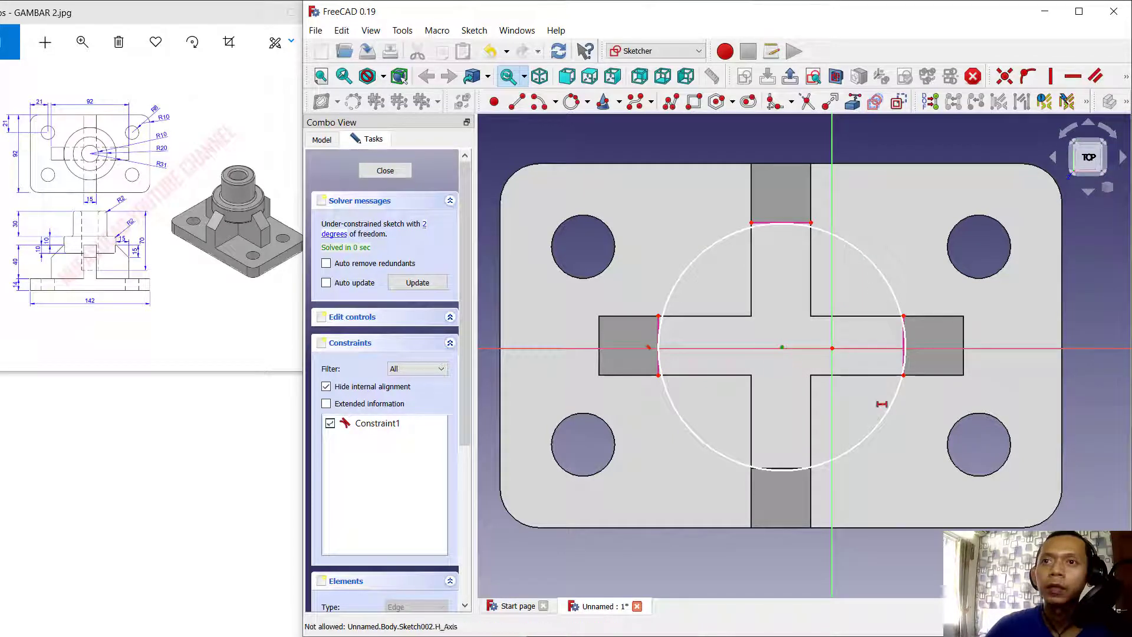
left_click(905, 378)
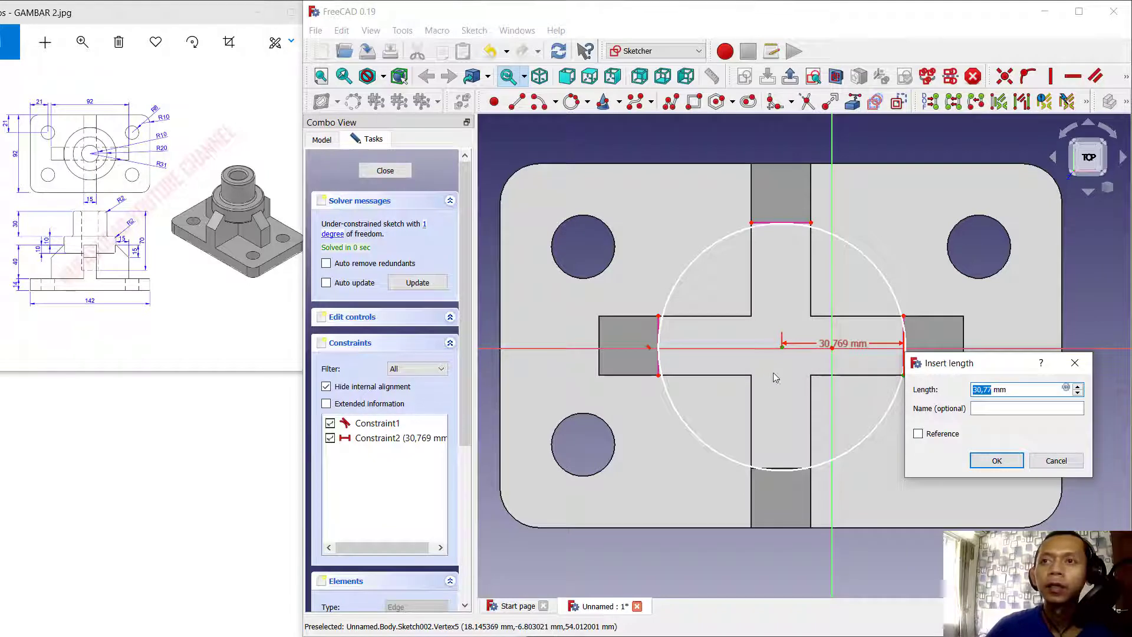
type("31")
key("Return")
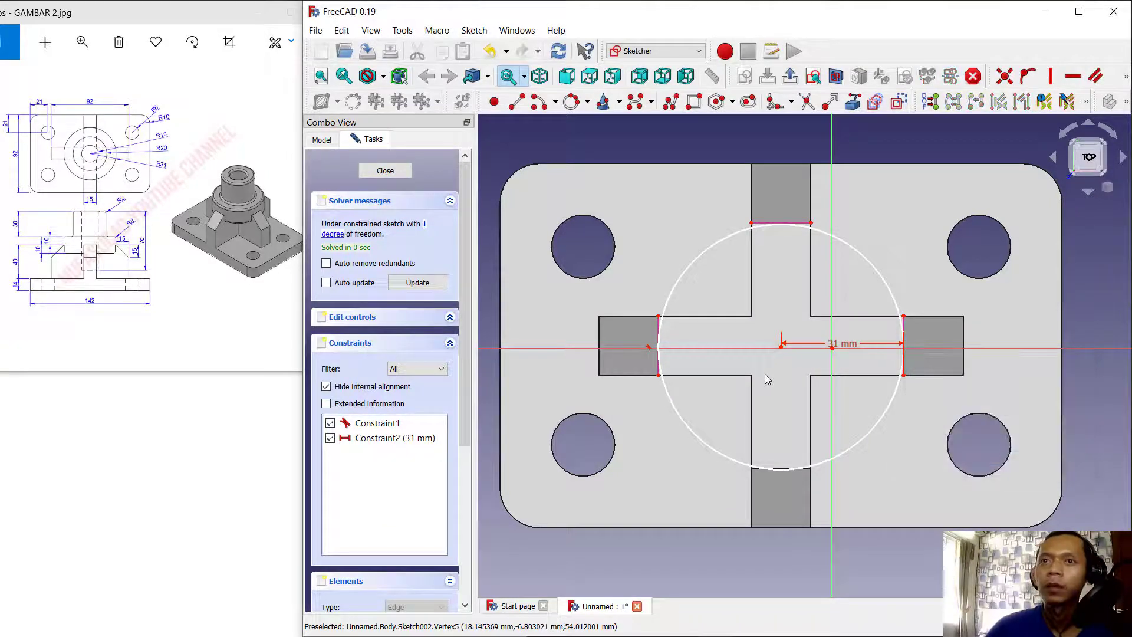
Set the circle centre 31 mm vertically from the top point and close the sketch
left_click(1127, 76)
left_click(1051, 120)
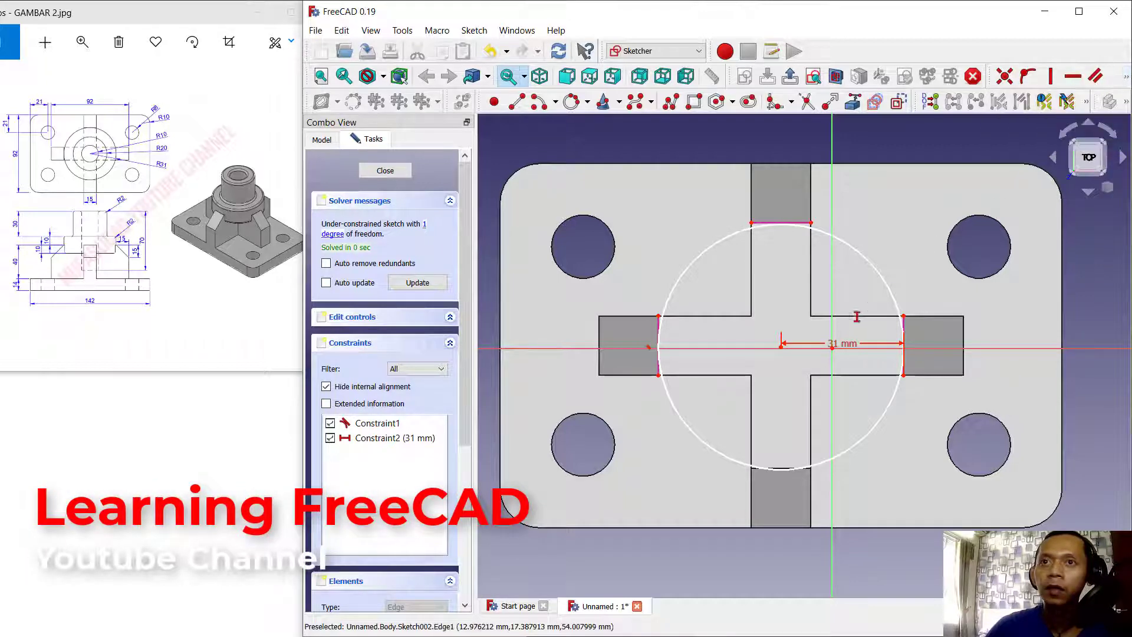
left_click(782, 346)
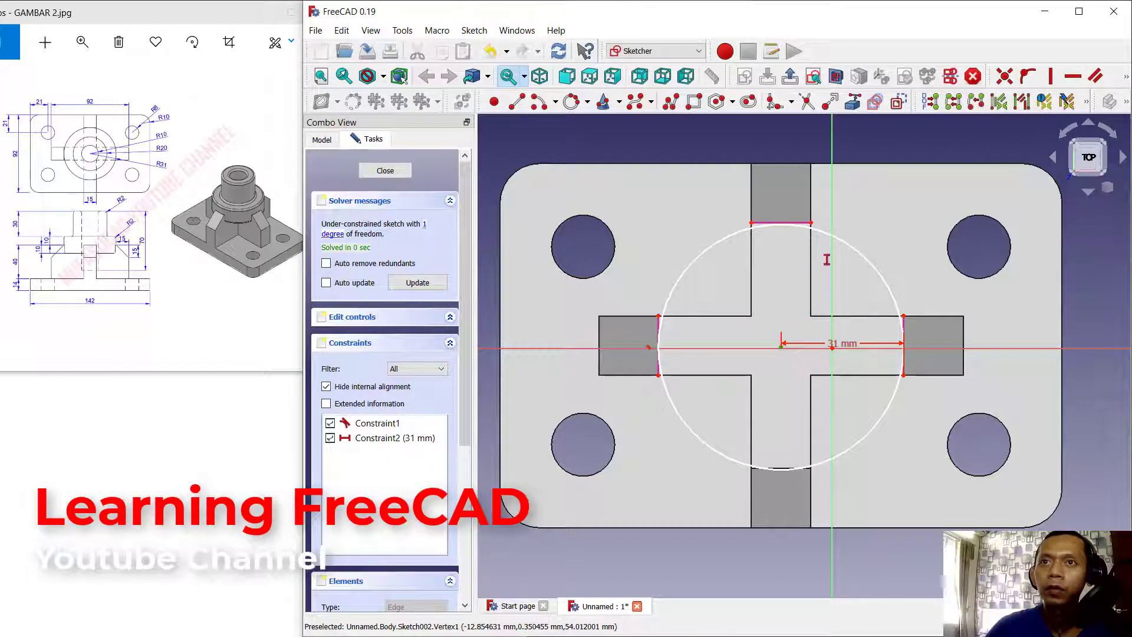
left_click(810, 223)
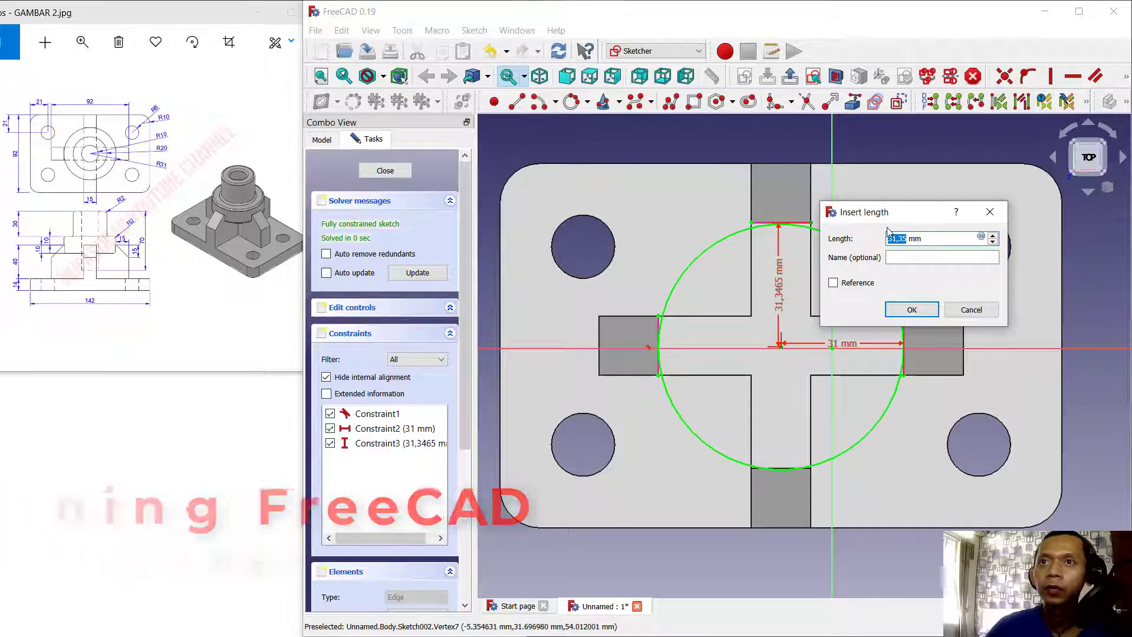
type("31")
key("Return")
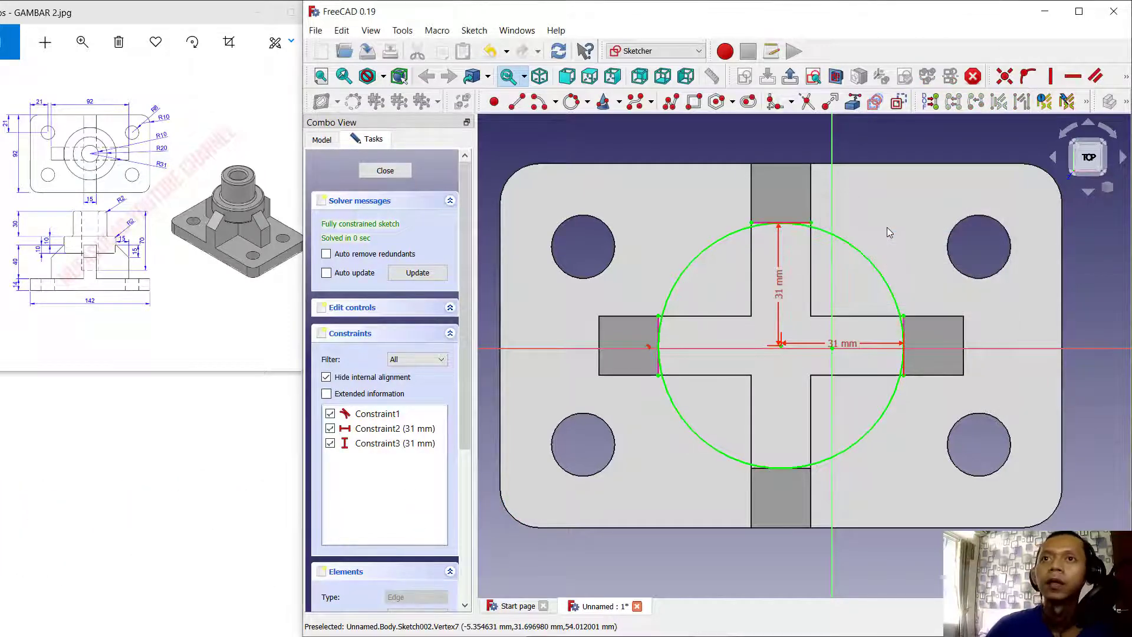
left_click(385, 171)
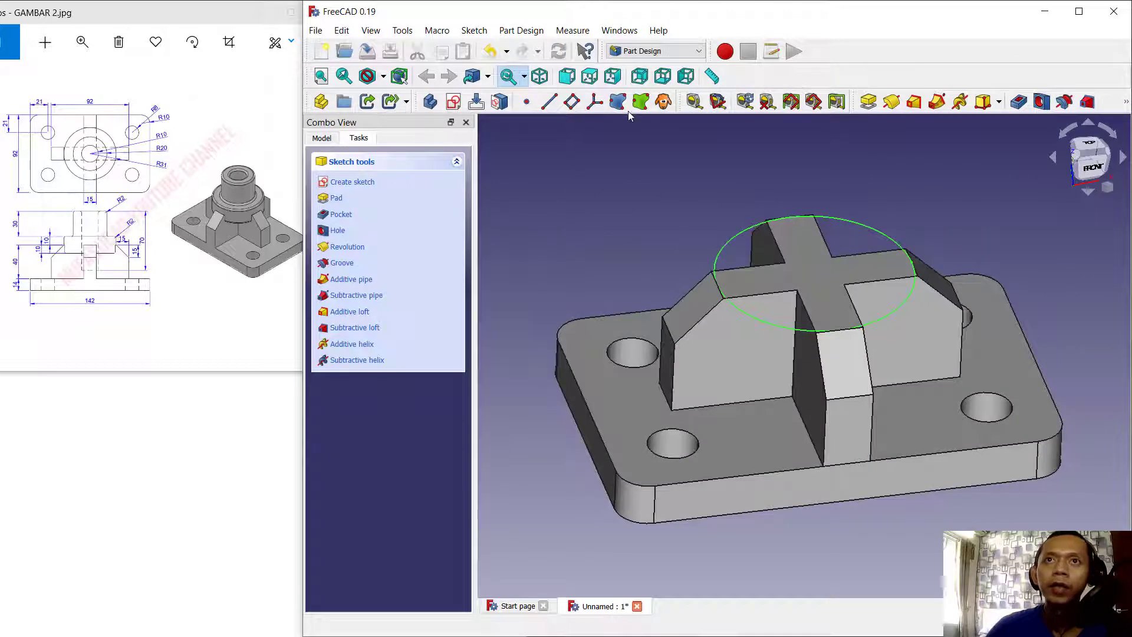
Pad the circle with length 20 mm, symmetric to the sketch plane
left_click(868, 102)
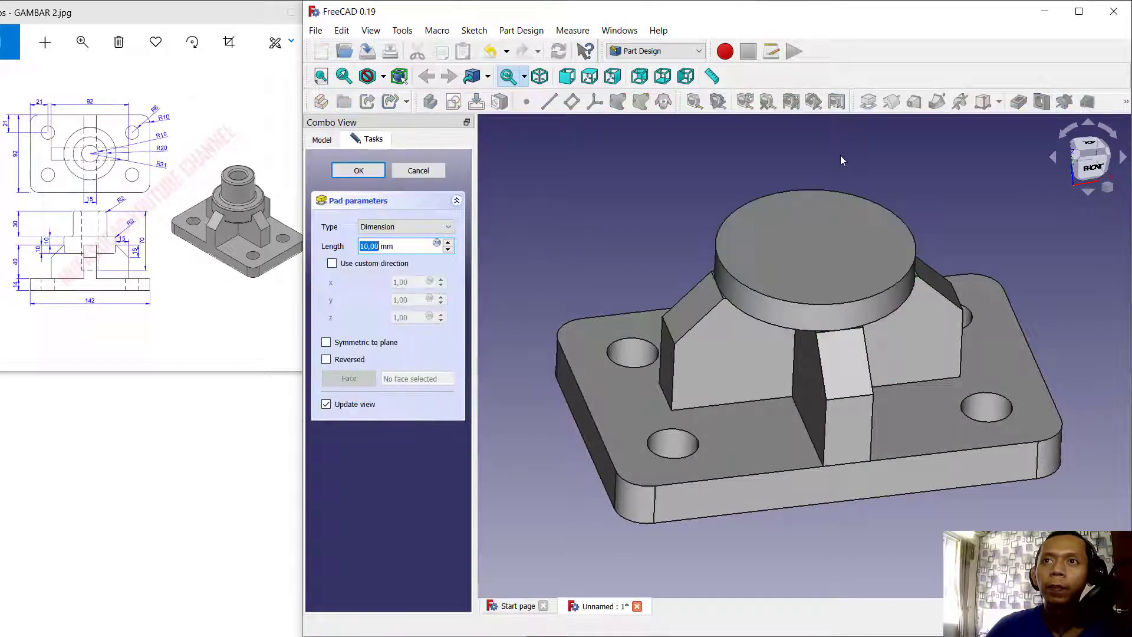
left_click(328, 344)
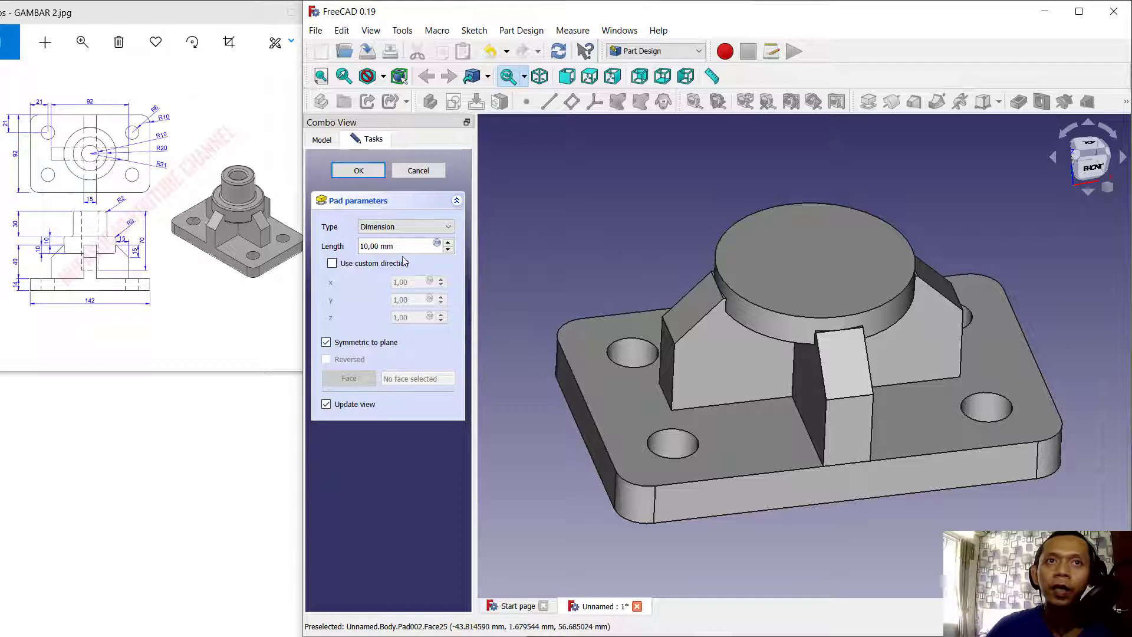
left_click_drag(405, 246, 352, 252)
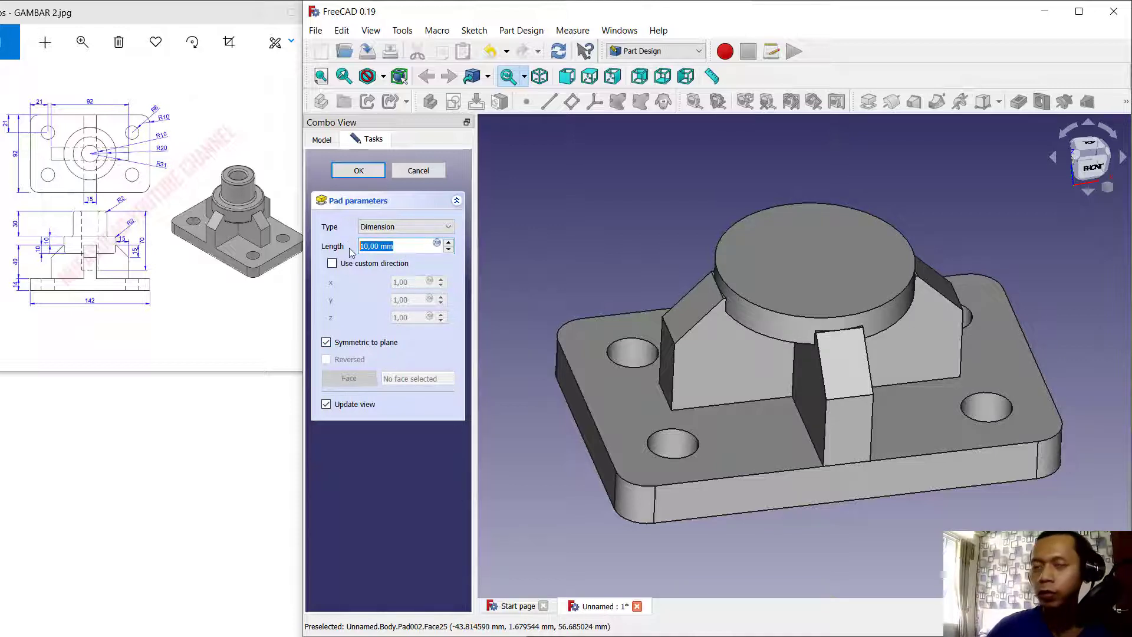
type("20")
left_click(360, 170)
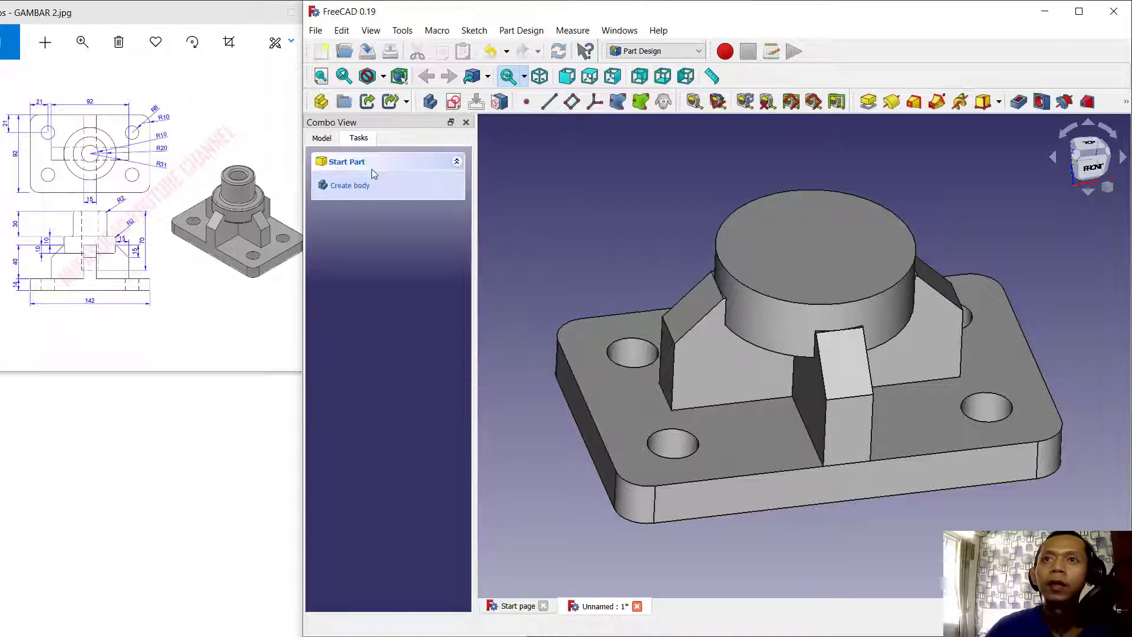
Sketch a 20 mm-radius circle at the hub centre on the disc top and pad it 30 mm
left_click(833, 249)
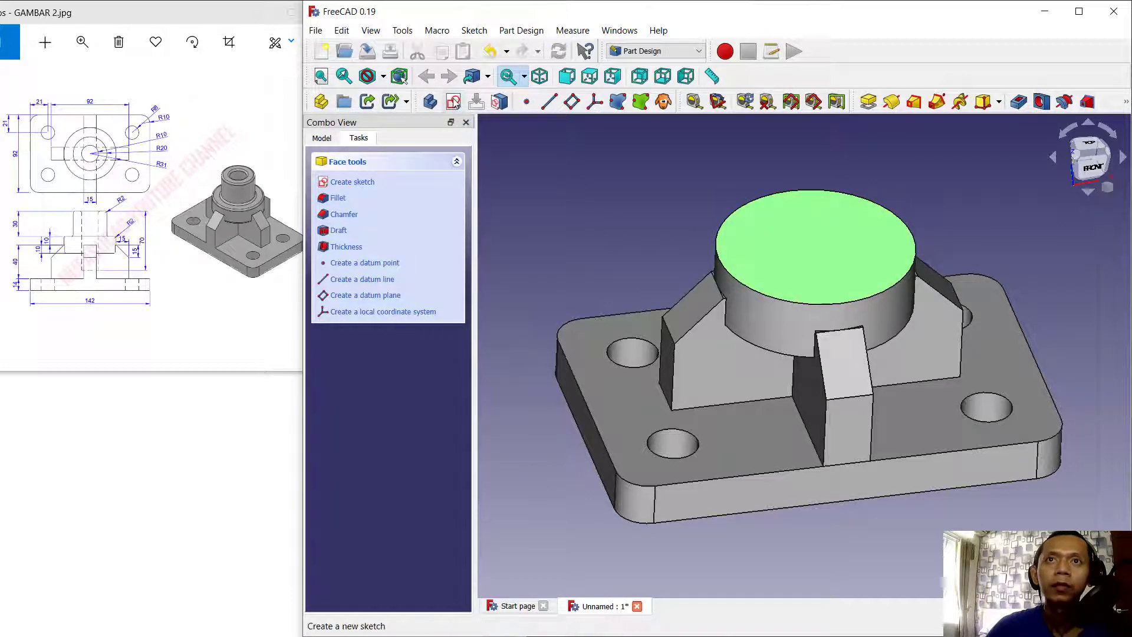
left_click(352, 182)
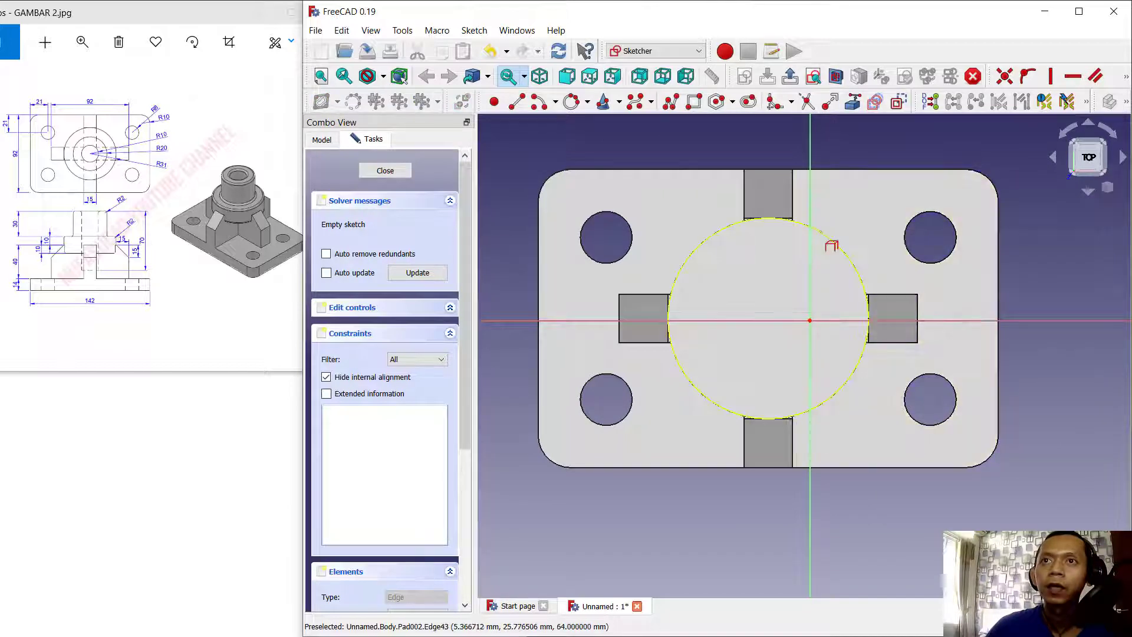
left_click(829, 244)
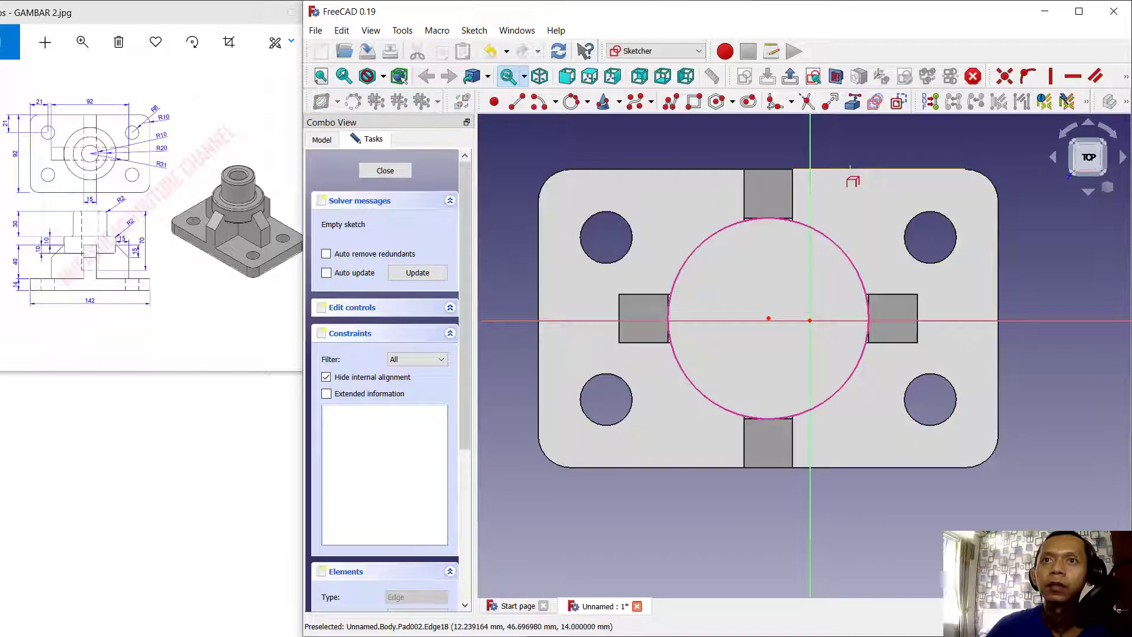
left_click(587, 106)
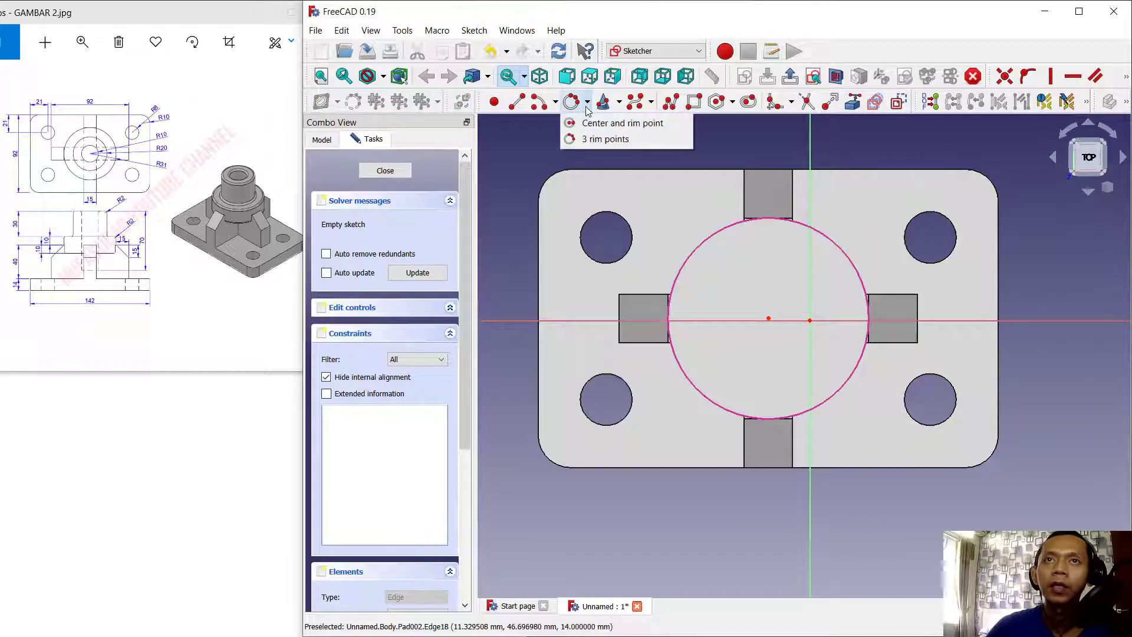
left_click(619, 124)
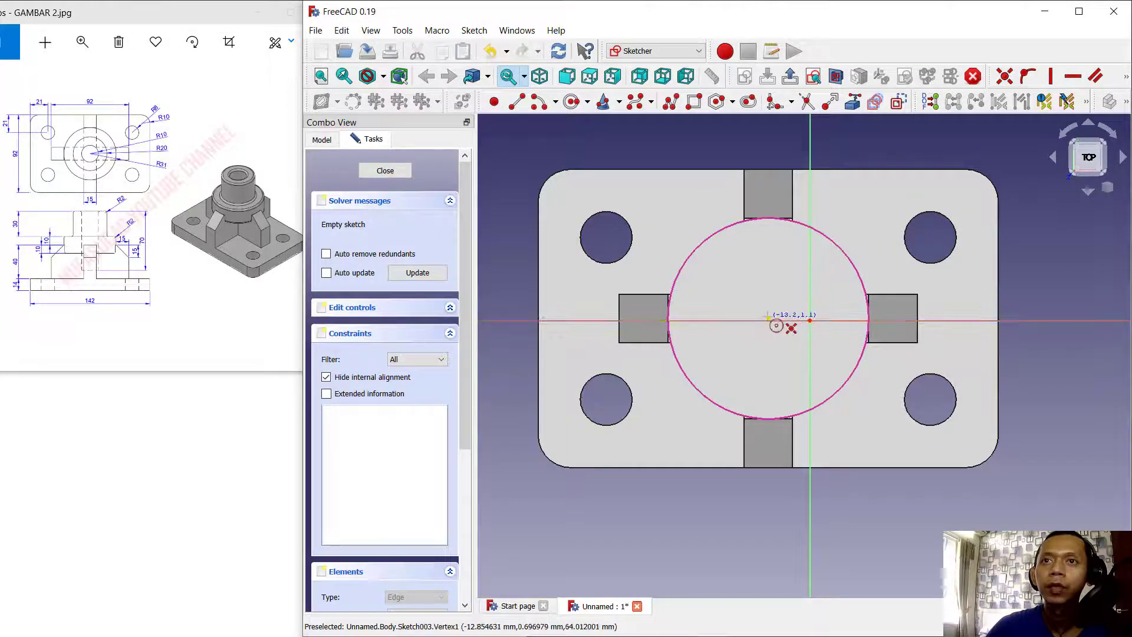
left_click(768, 318)
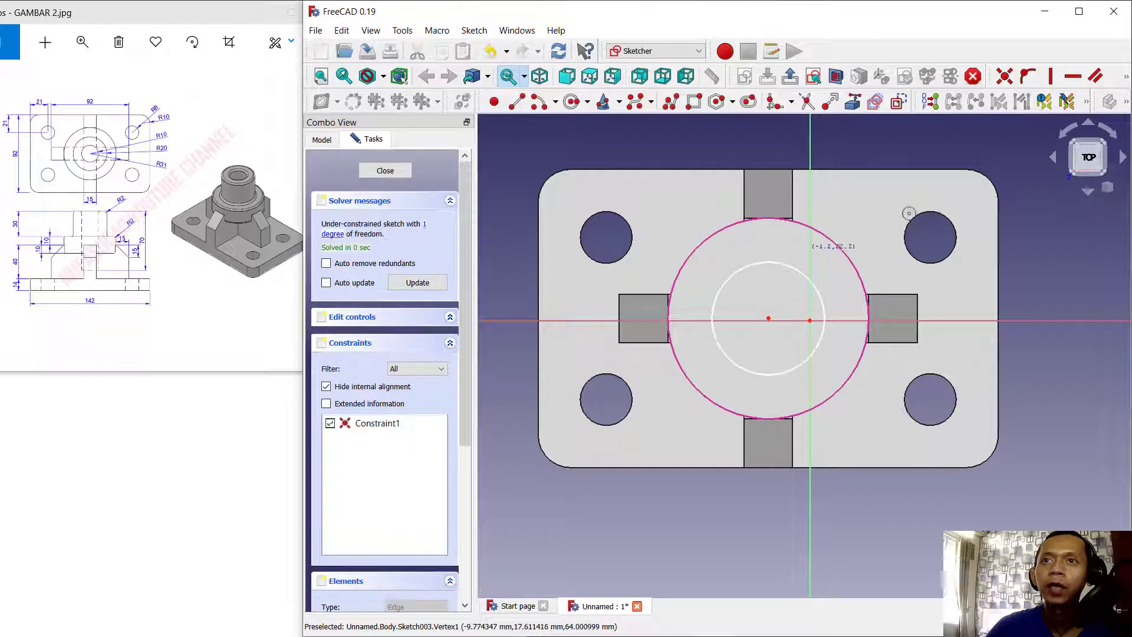
left_click(1127, 81)
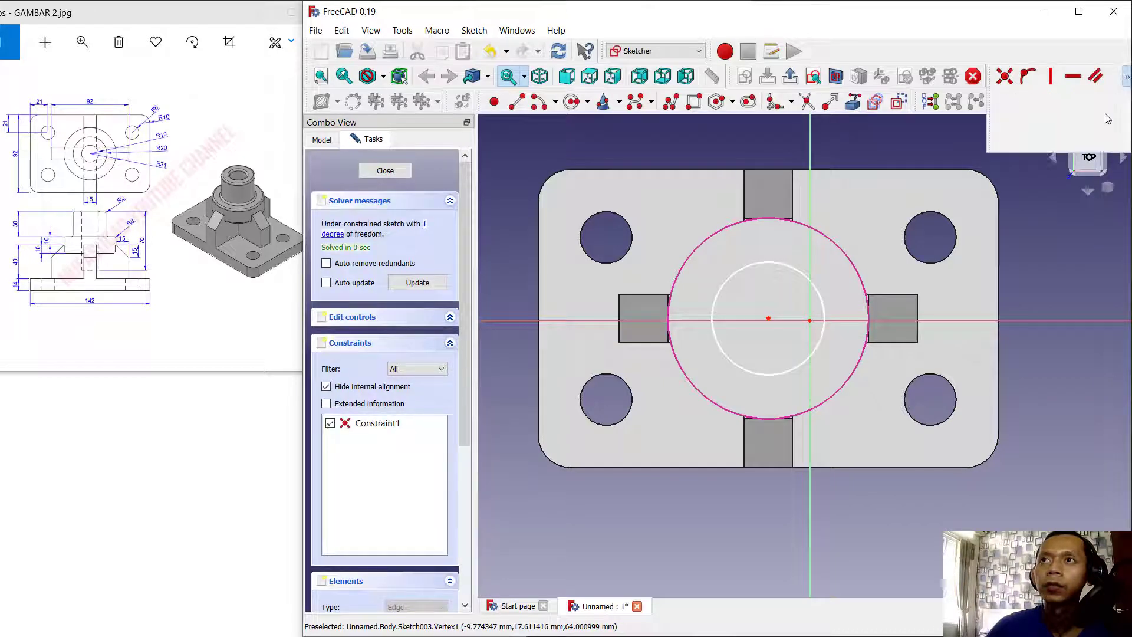
left_click(787, 266)
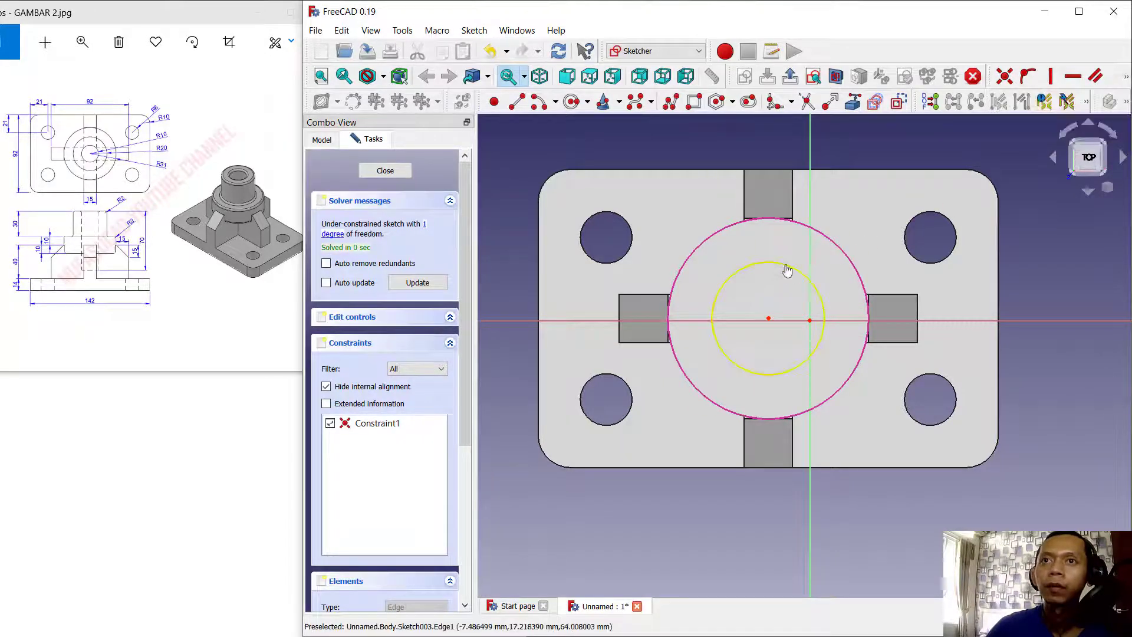
key("Return")
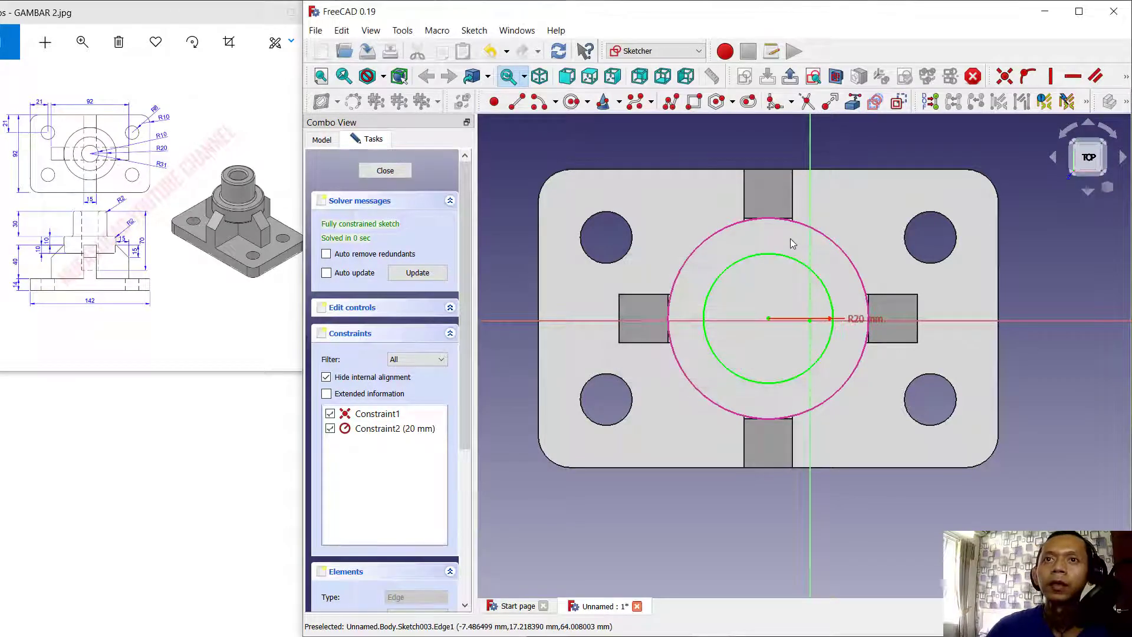
left_click(401, 171)
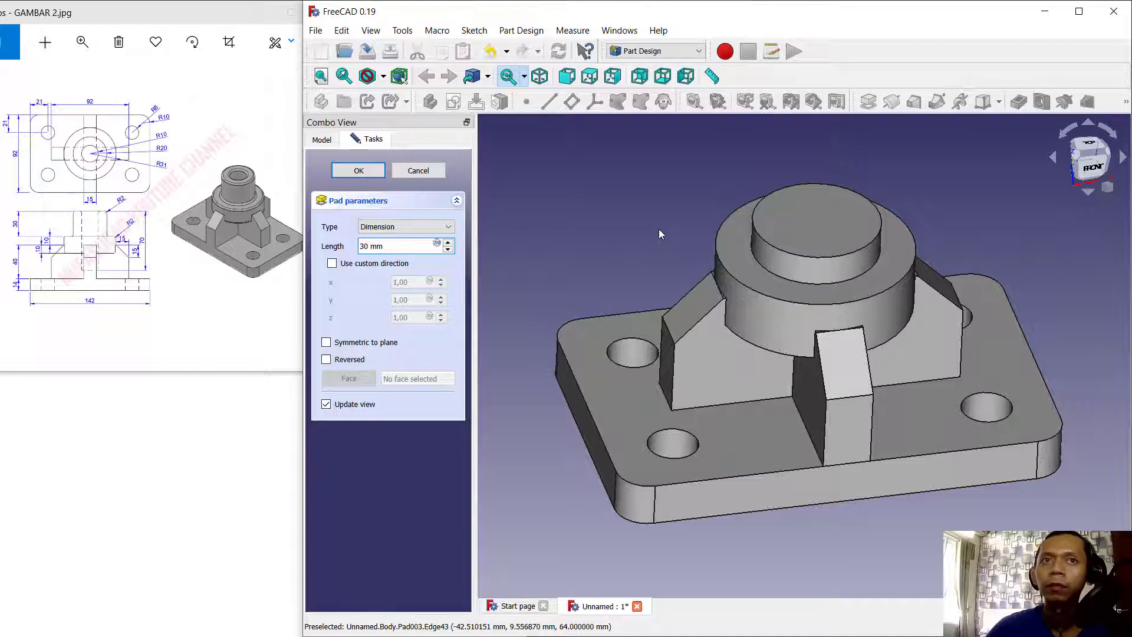
key("Return")
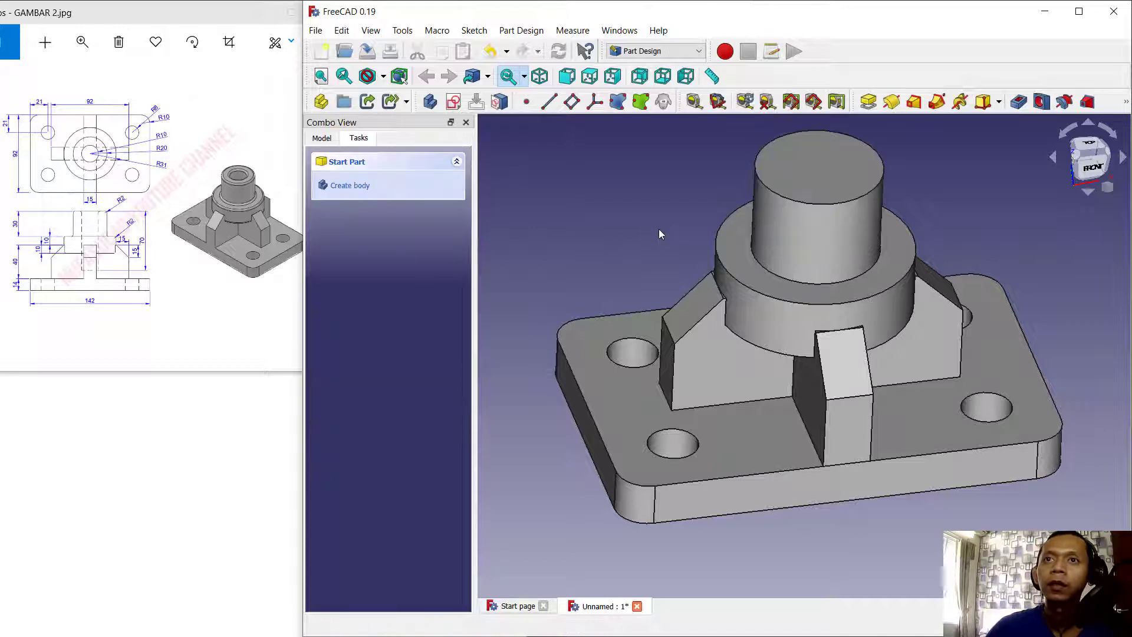
Start a sketch on the upper cylinder's top face and reference its circular edge
left_click(815, 176)
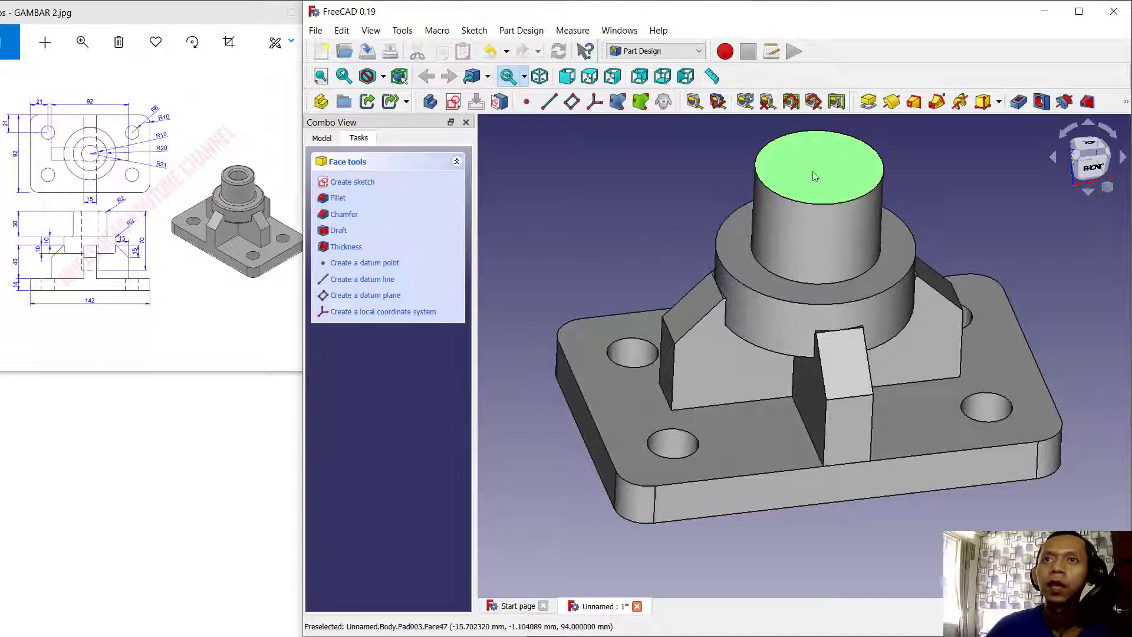
left_click(454, 102)
left_click(858, 101)
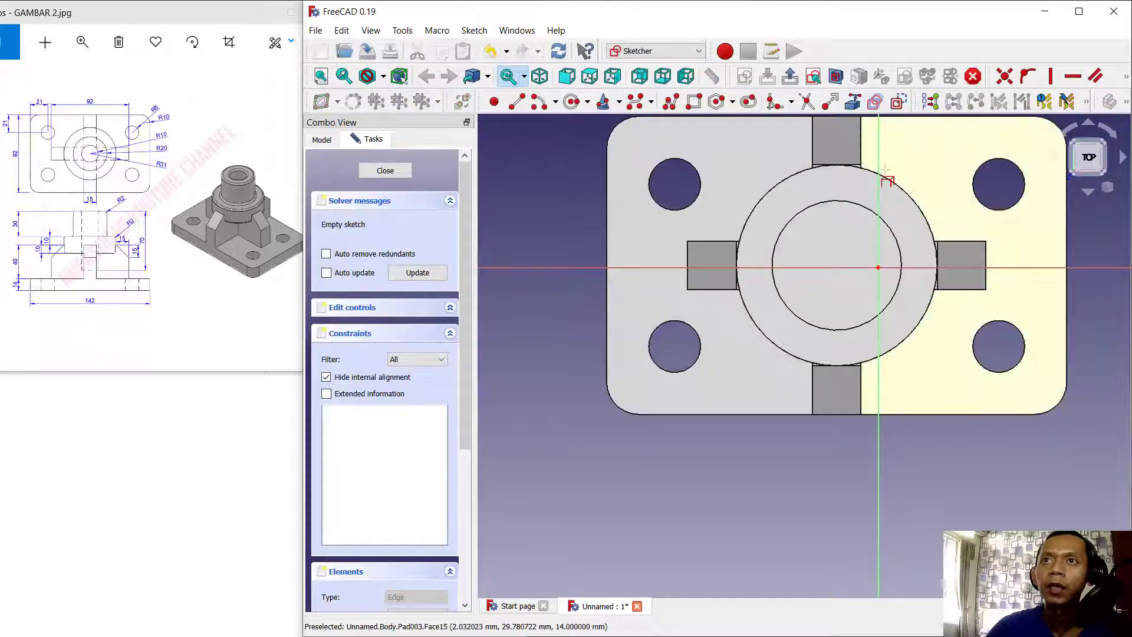
left_click(809, 266)
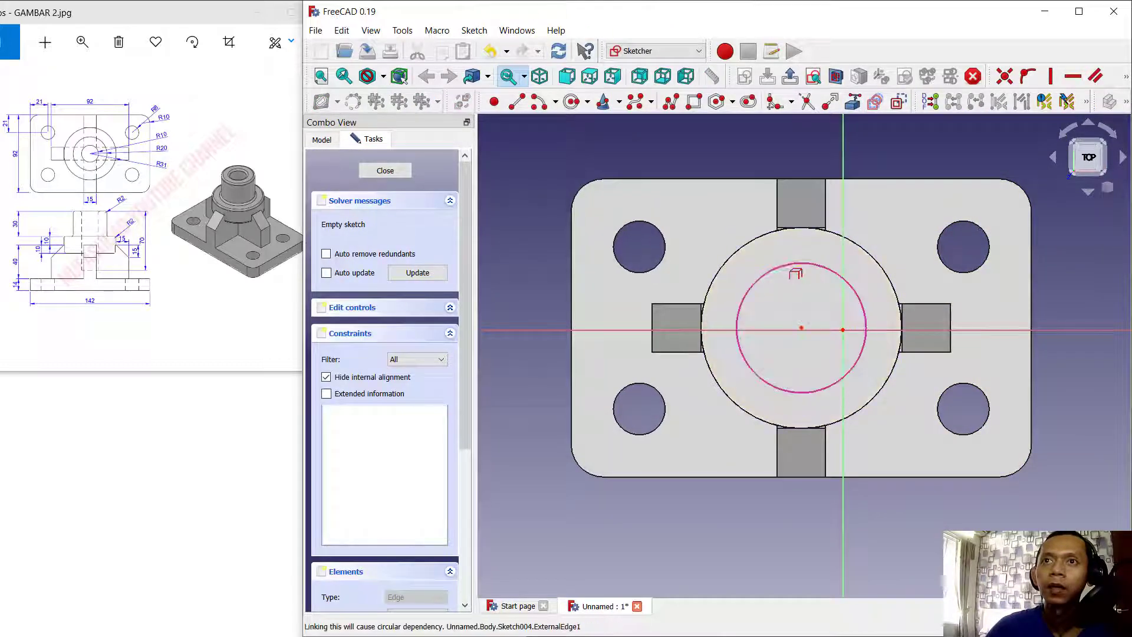
Draw a circle at the sketch origin, constrain its radius to 10 mm, and close the sketch
left_click(574, 103)
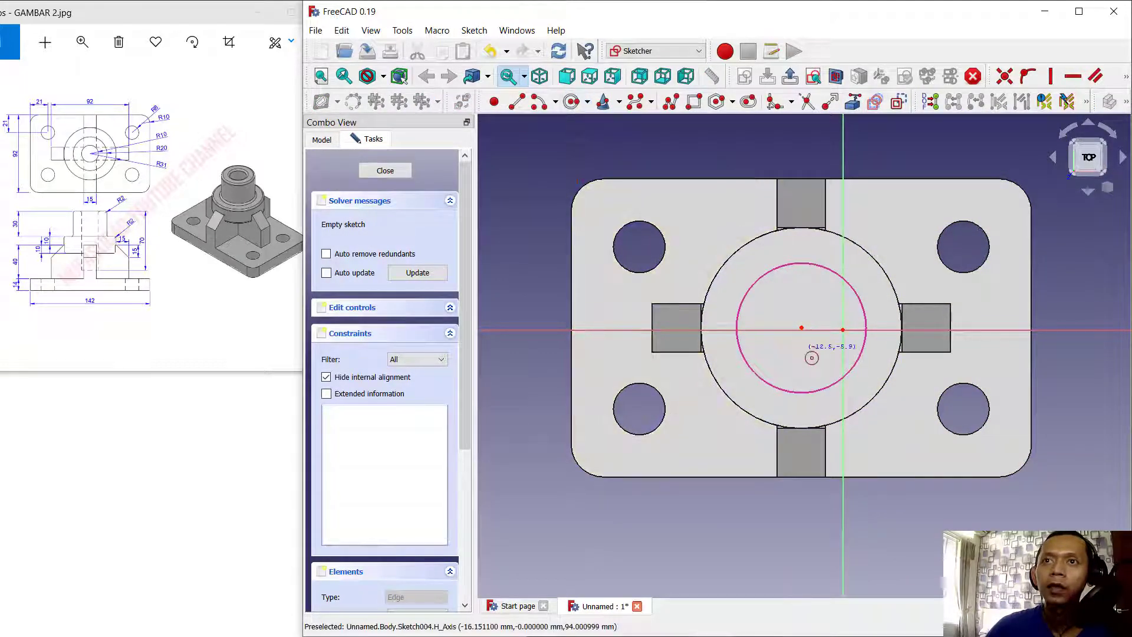
left_click(812, 325)
left_click(807, 297)
left_click(1127, 76)
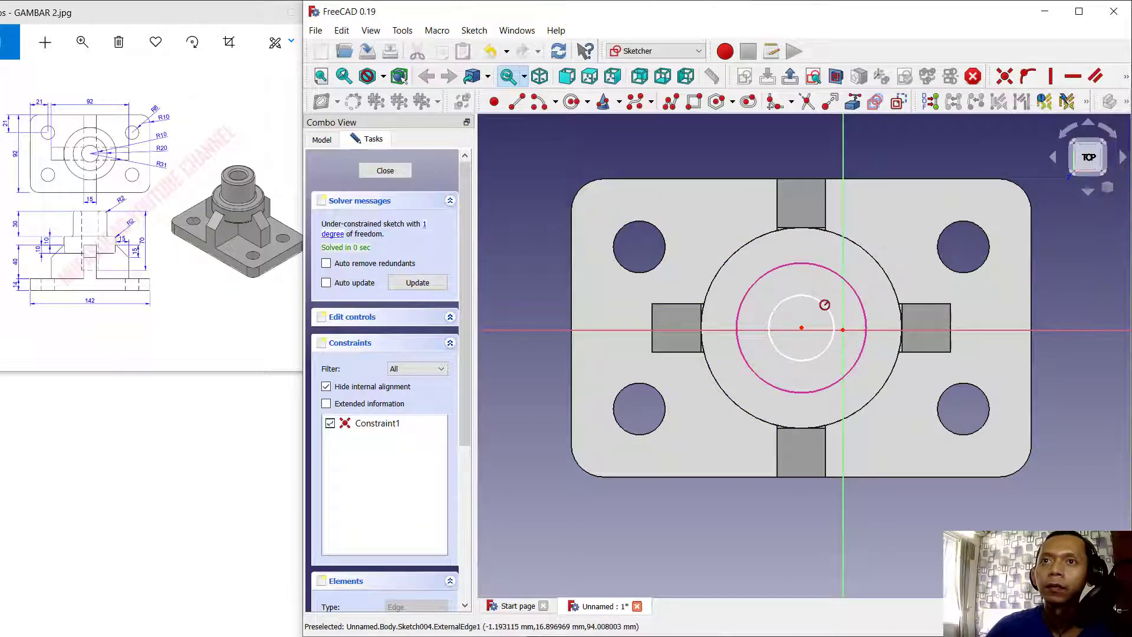
left_click(813, 303)
type("10")
key("Return")
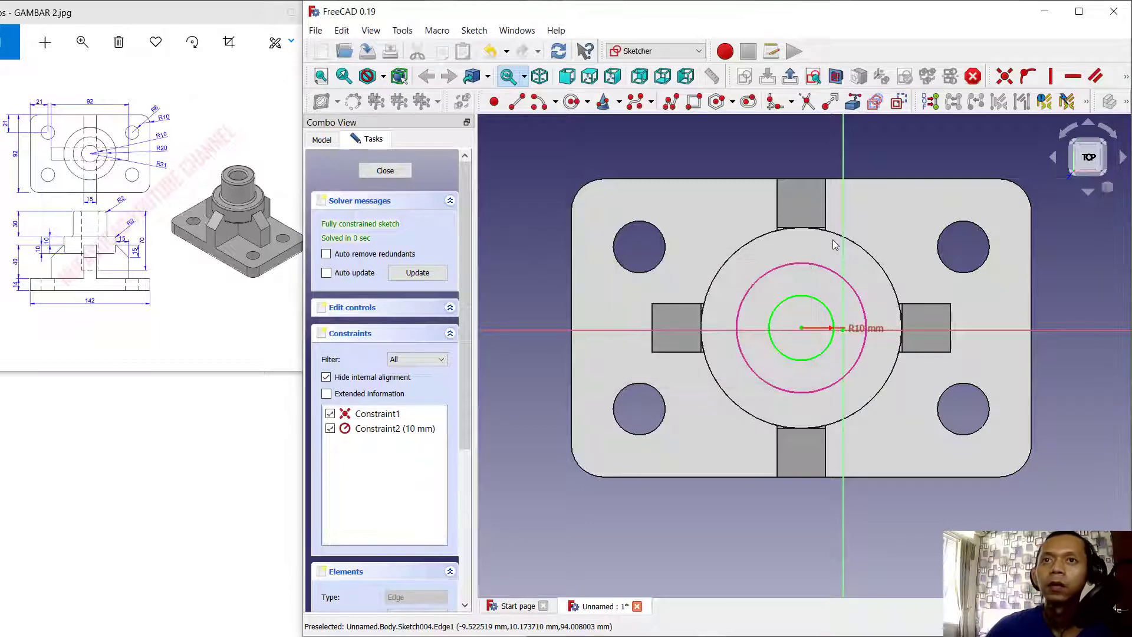
left_click(391, 173)
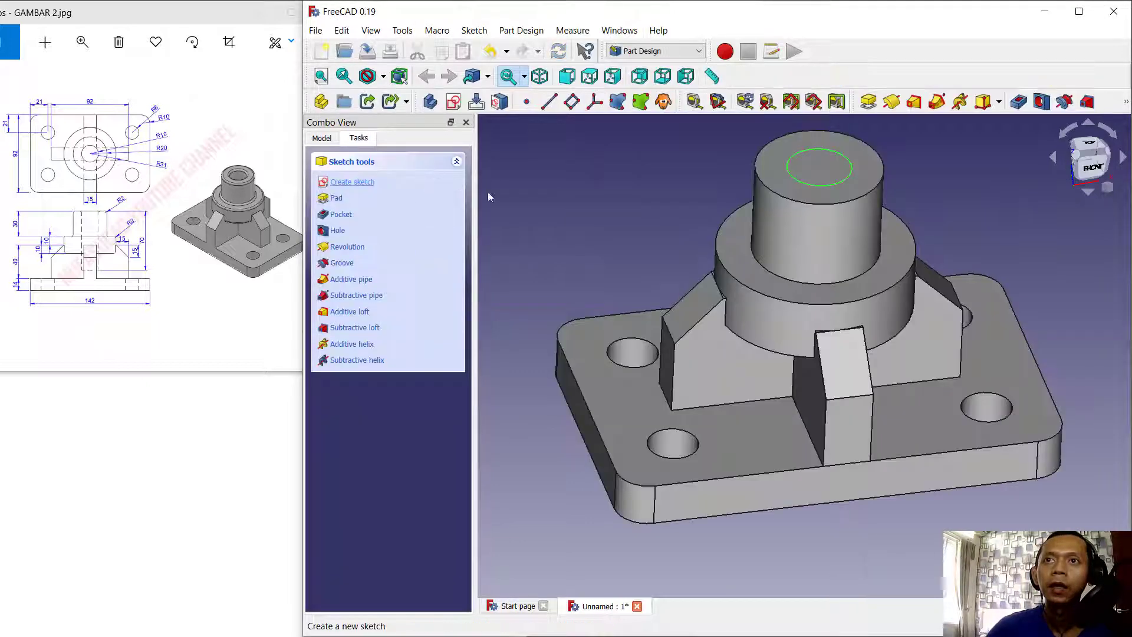
Pocket the 10 mm circle 70 mm deep to bore through the hub
left_click(1018, 103)
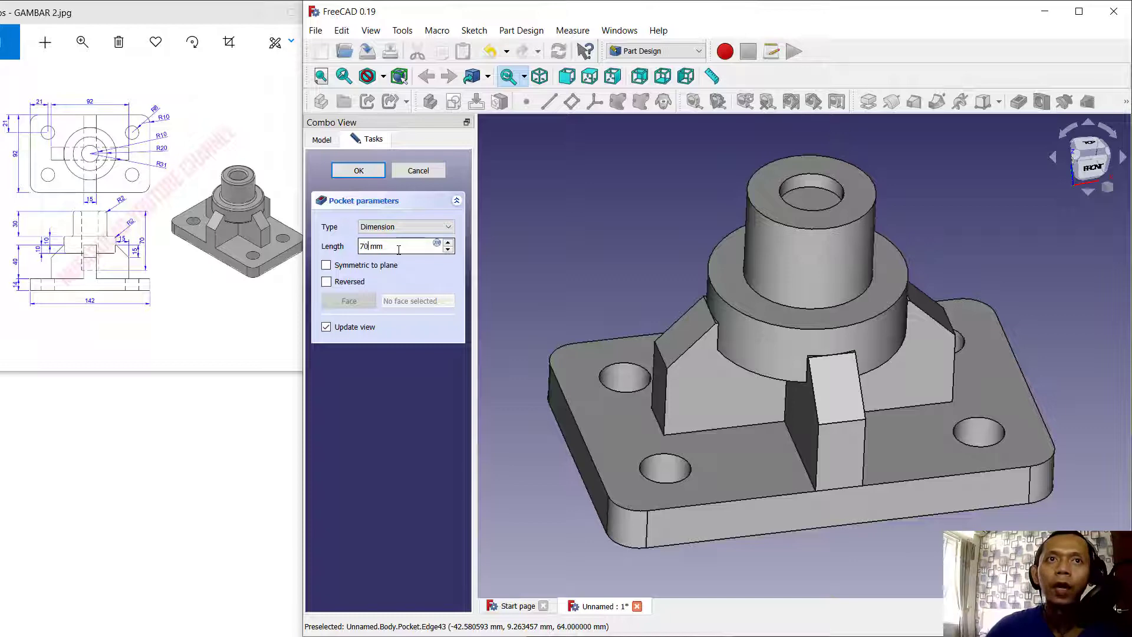
left_click(359, 171)
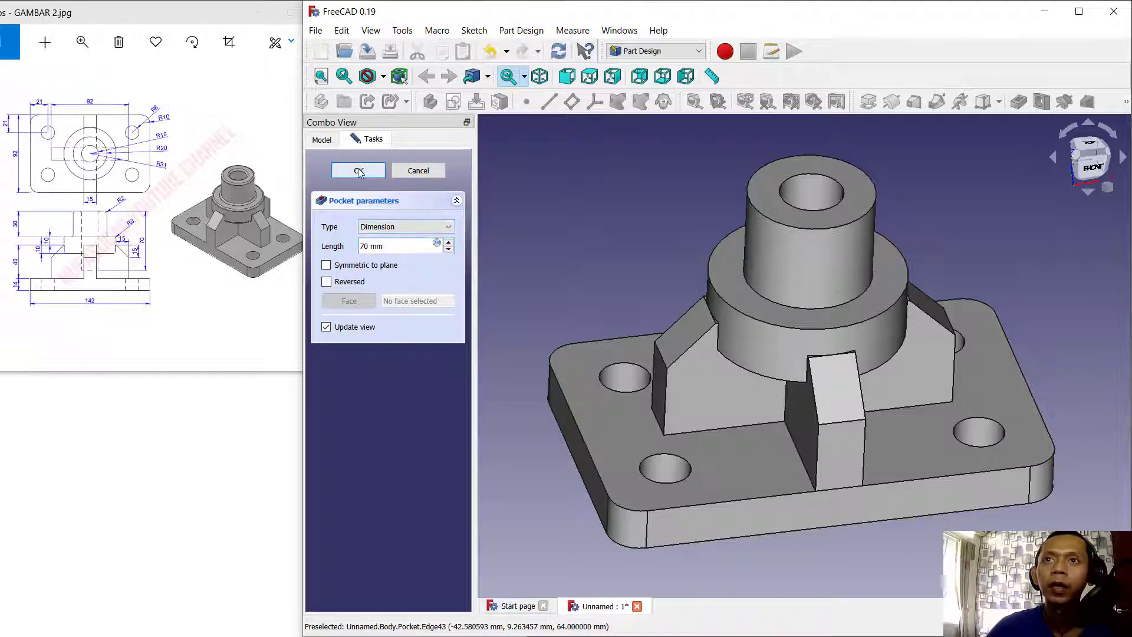
middle_click_drag(951, 236, 888, 225)
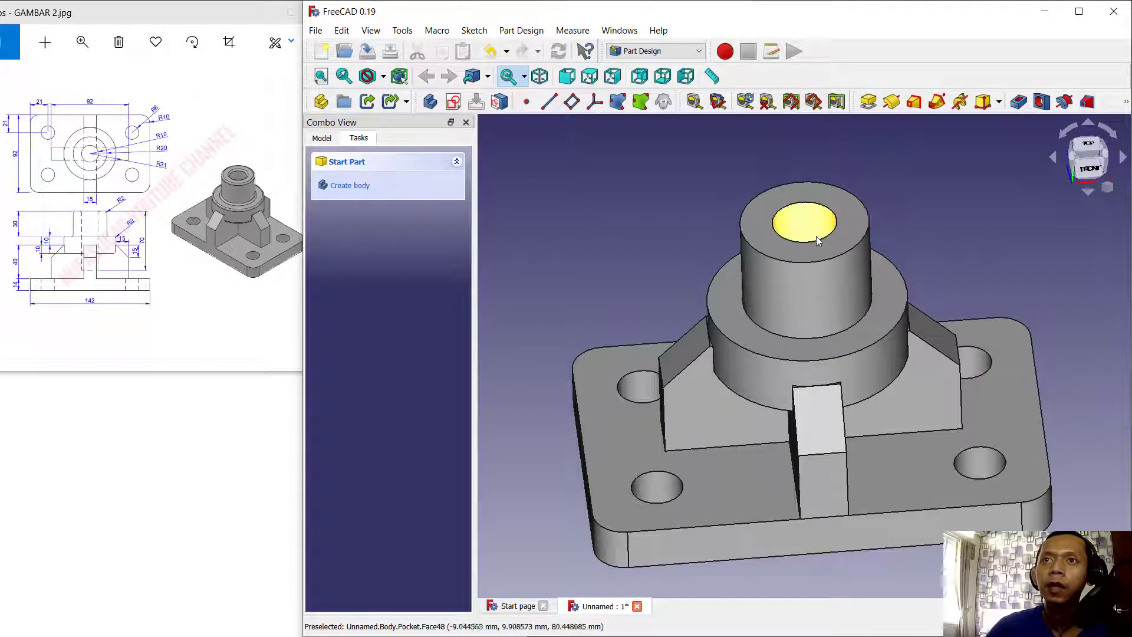
Select the bore, cylinder and lower ring circular edges plus a hidden block edge
left_click(819, 246)
left_click(936, 207)
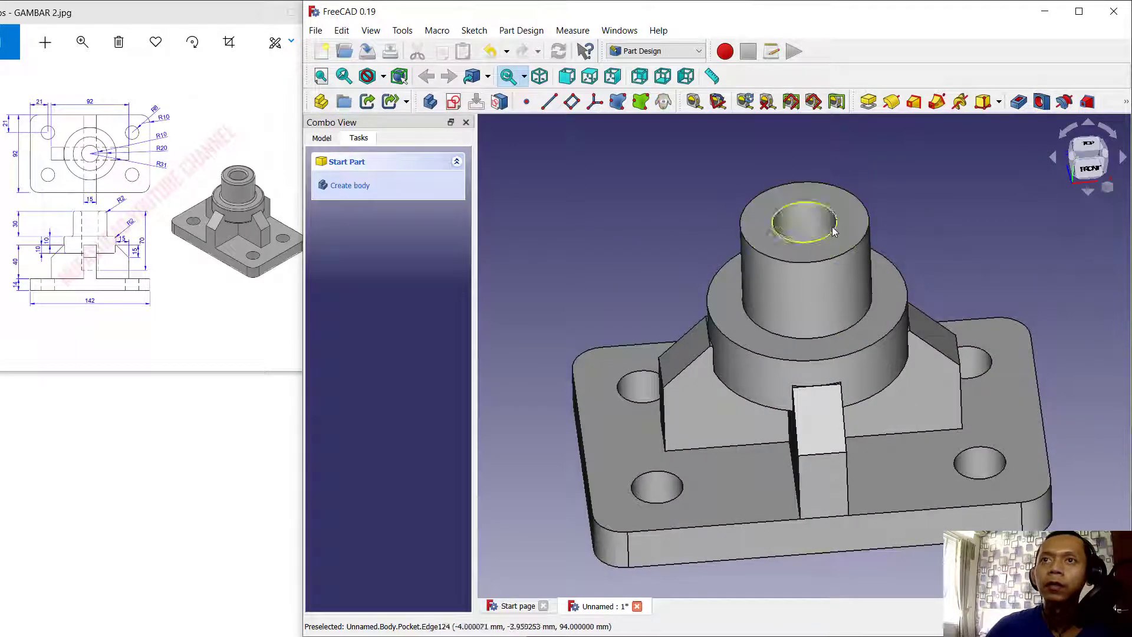
left_click(834, 230)
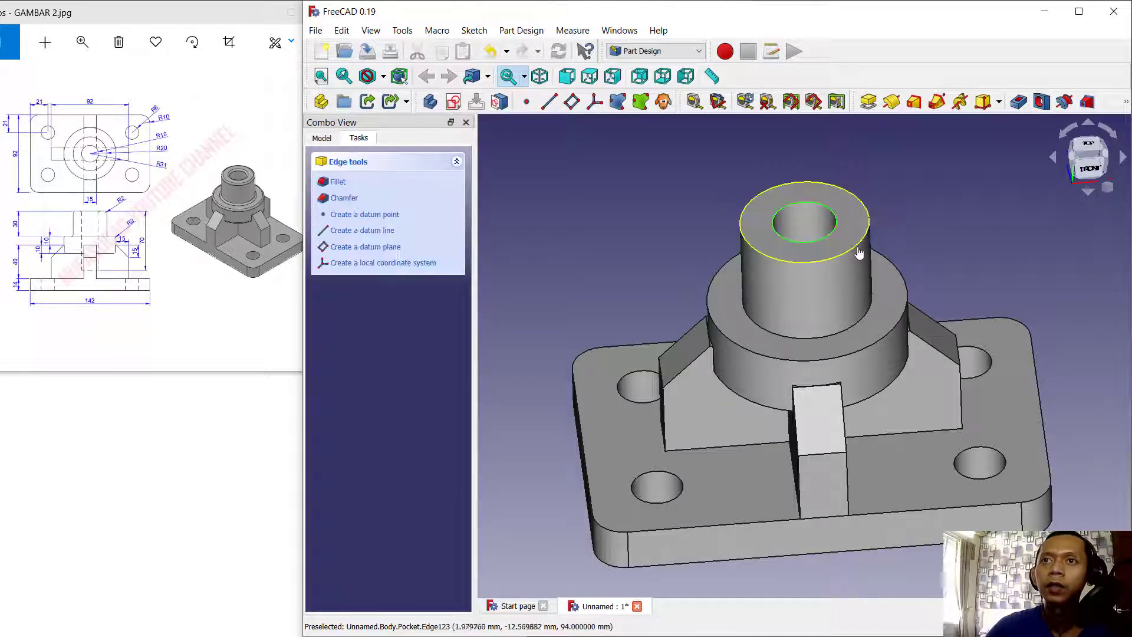
left_click(859, 253)
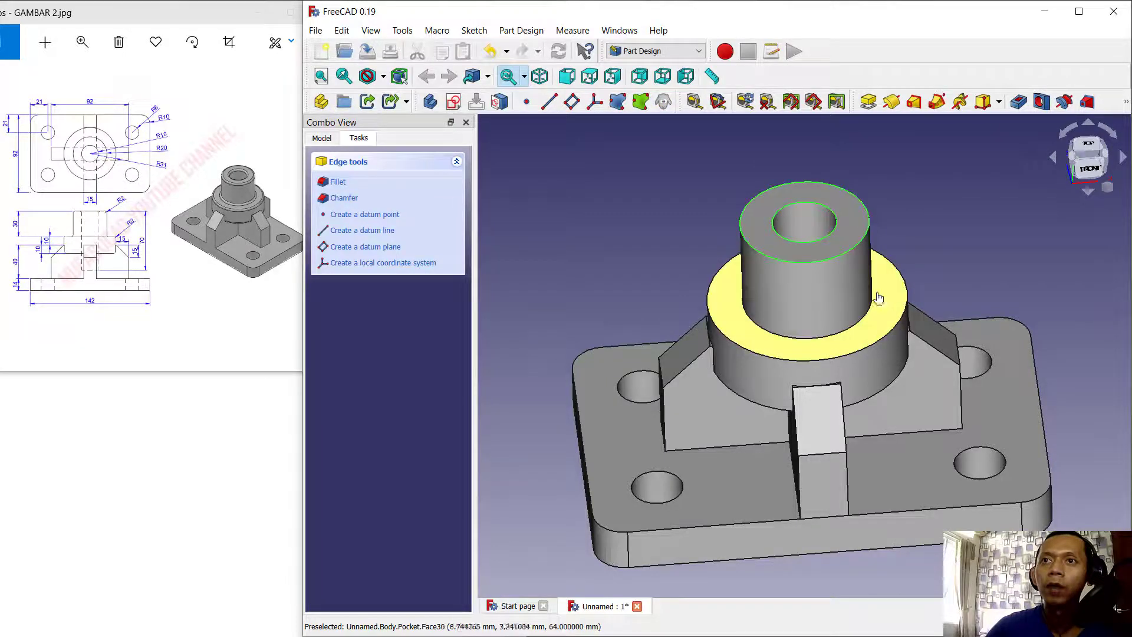
left_click(868, 325)
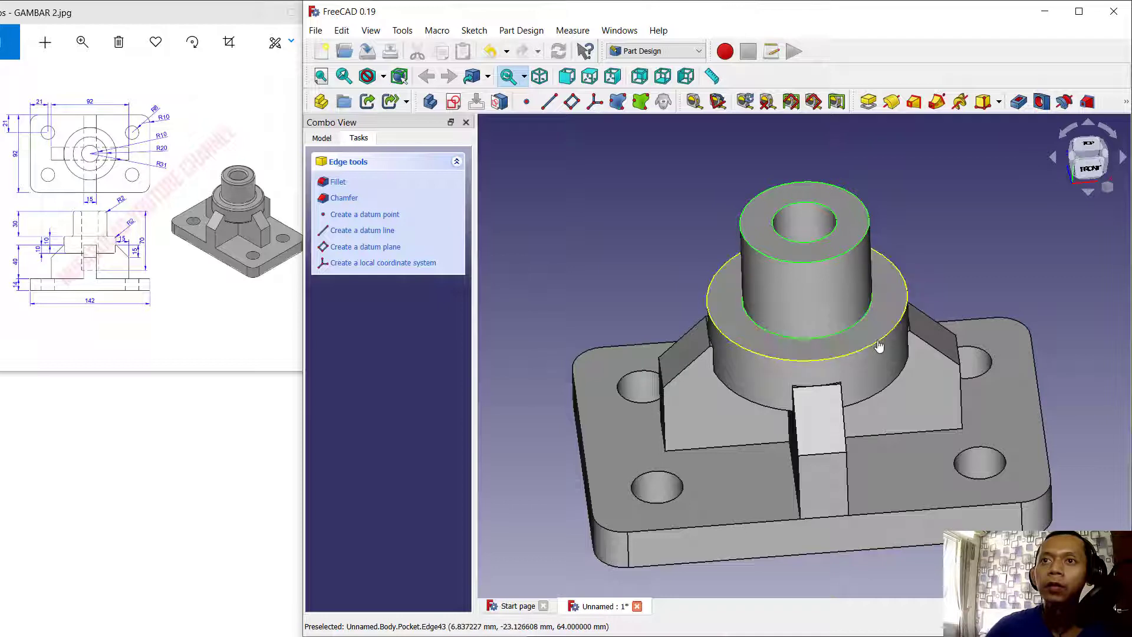
left_click(879, 346)
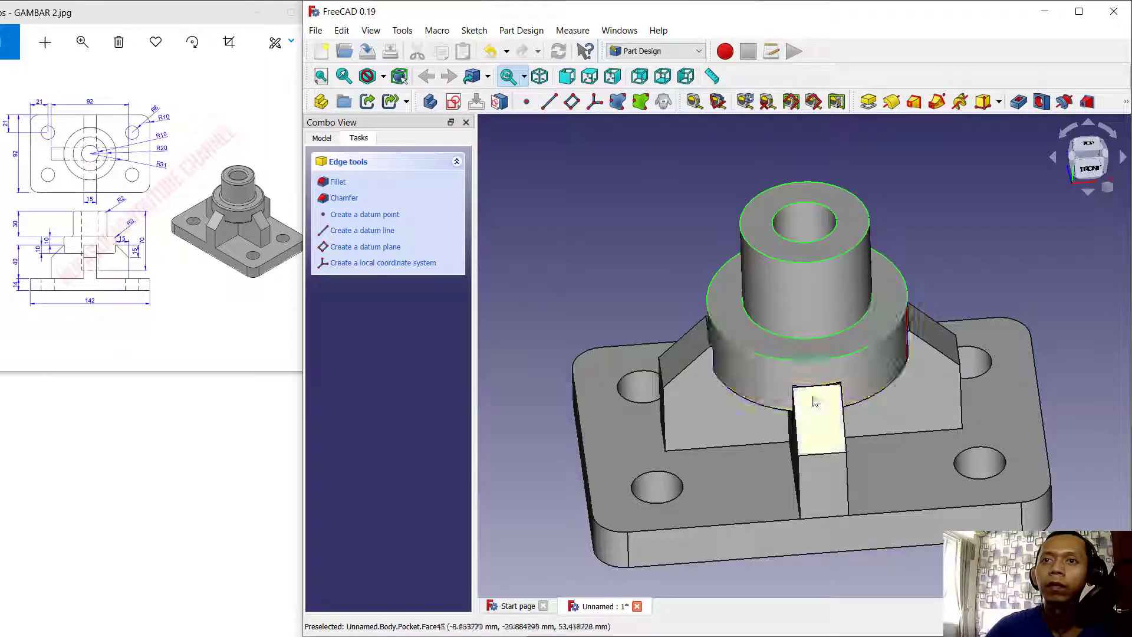
left_click(770, 408)
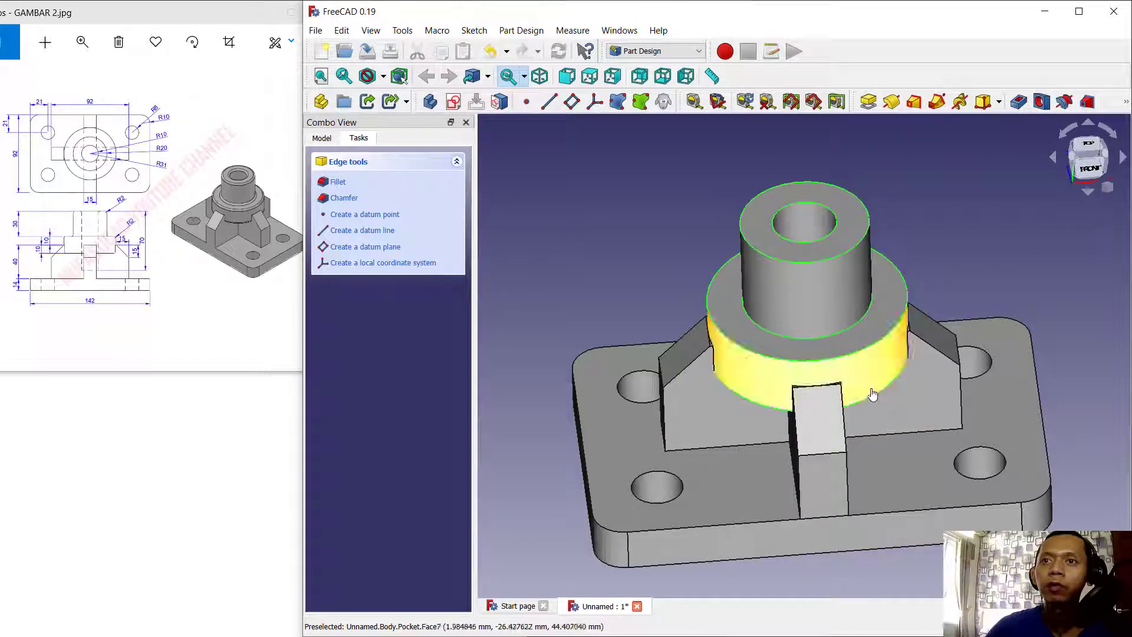
middle_click_drag(993, 306, 877, 246)
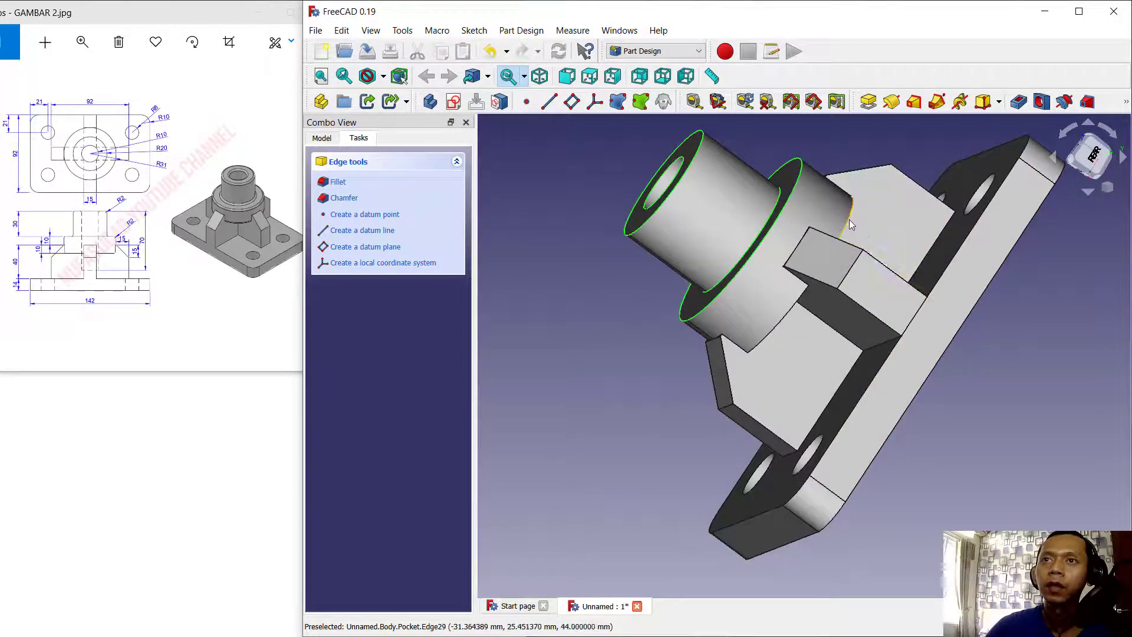
left_click(794, 314)
middle_click_drag(824, 254, 1010, 290)
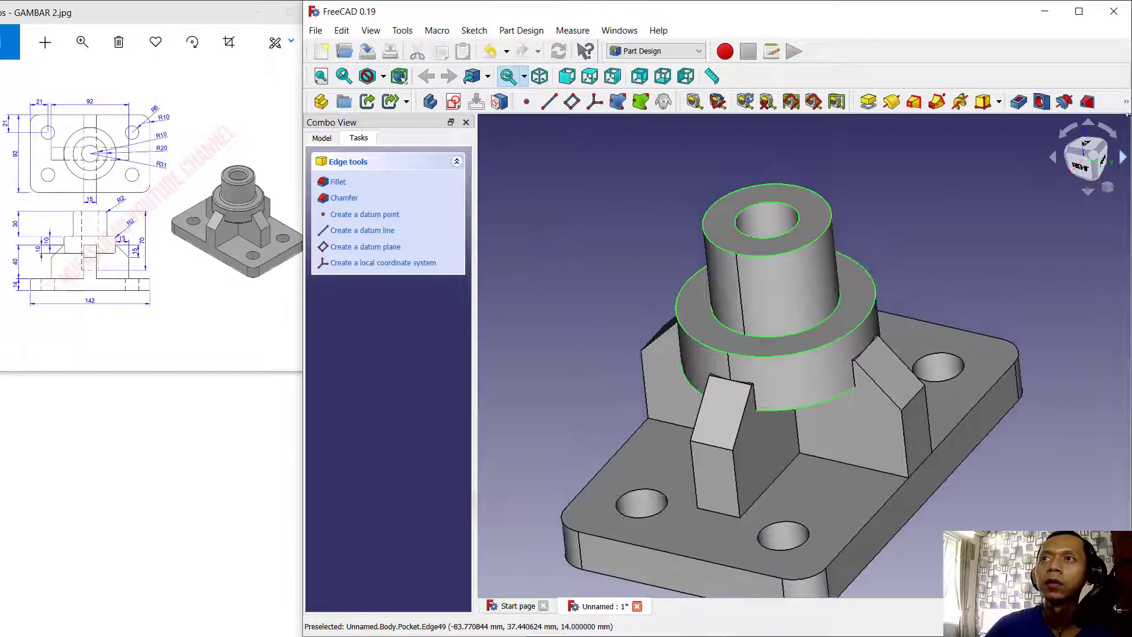
left_click(1127, 101)
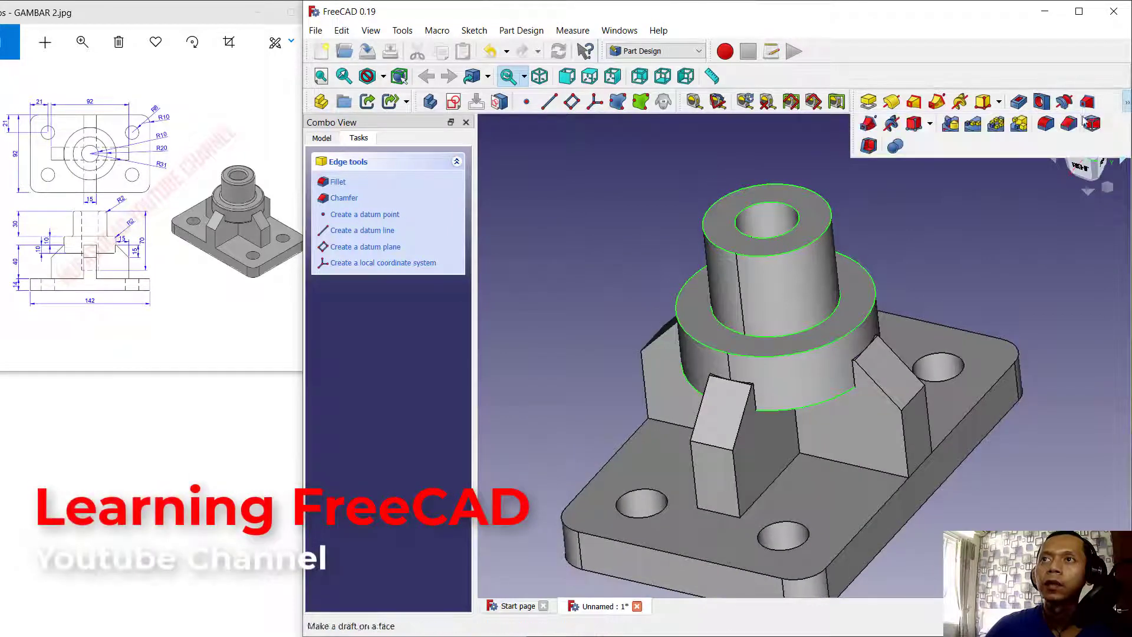
Fillet the eight selected hub-ring and cross-block edges with a 2 mm radius
left_click(1045, 125)
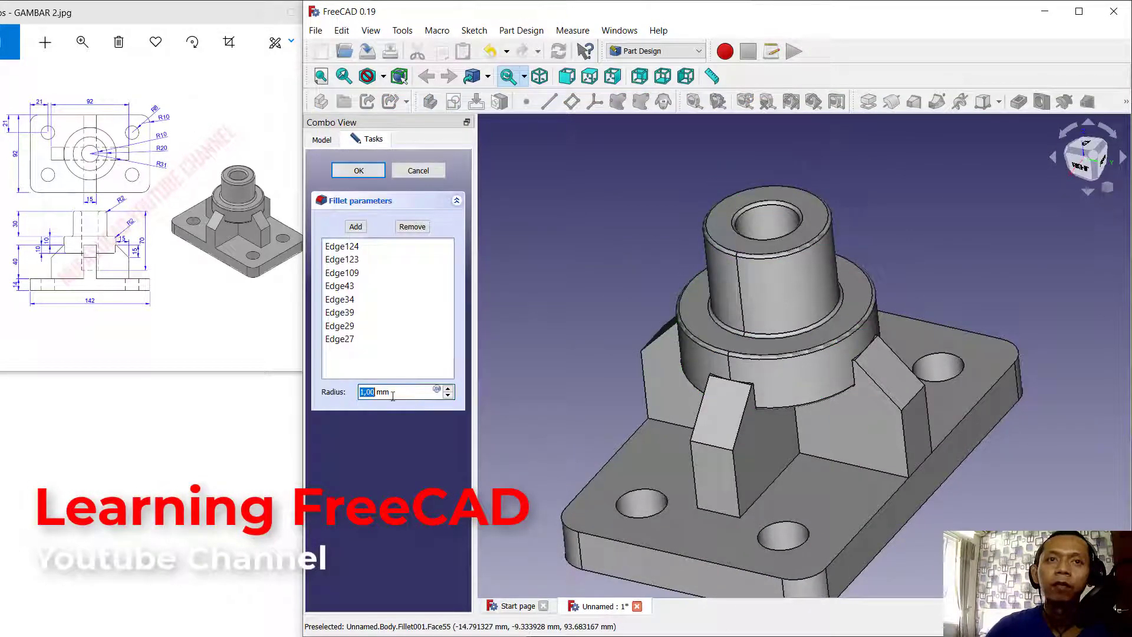
type("2")
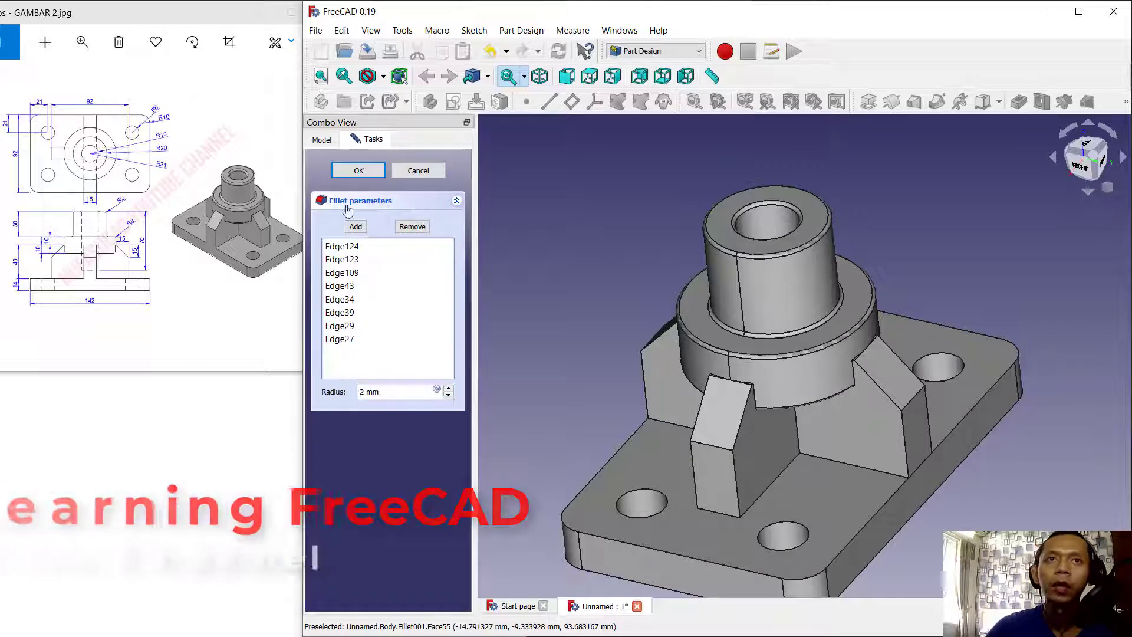
left_click(359, 171)
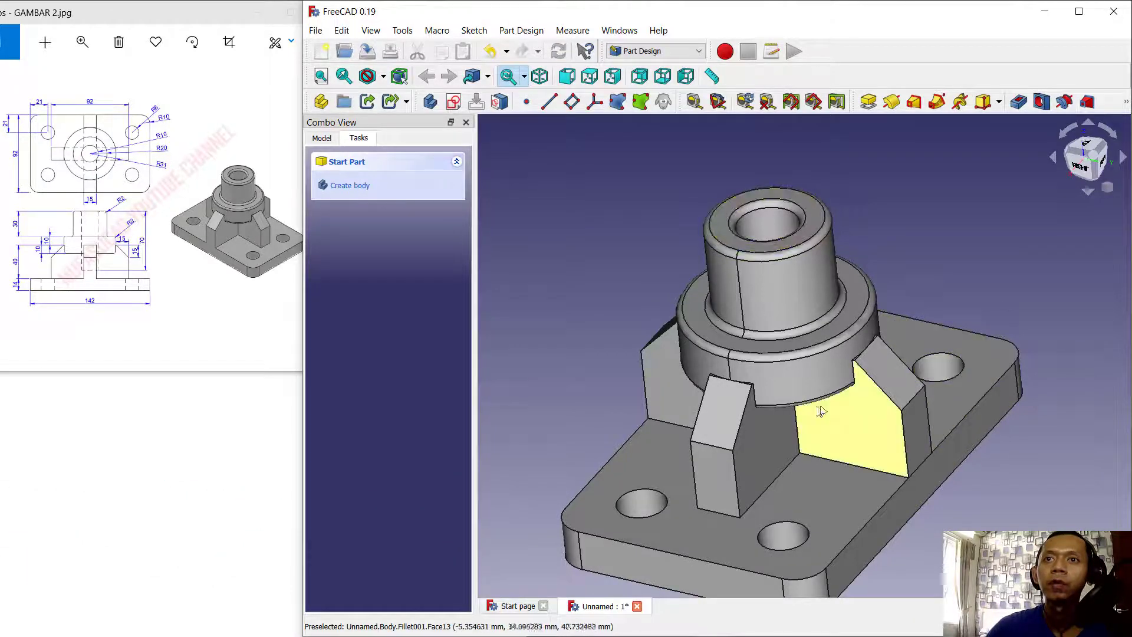
mouse_move(822, 411)
middle_mouse_down()
mouse_move(737, 389)
mouse_move(877, 485)
mouse_move(895, 480)
mouse_move(755, 509)
mouse_move(806, 458)
mouse_move(818, 428)
middle_mouse_up()
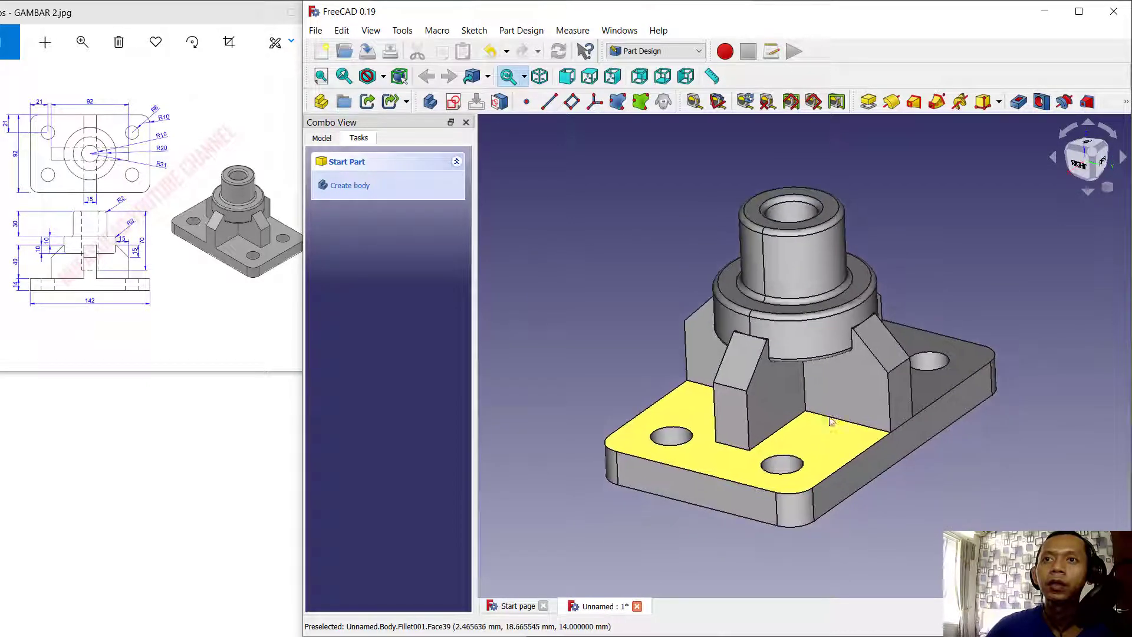
middle_click_drag(919, 275, 929, 283)
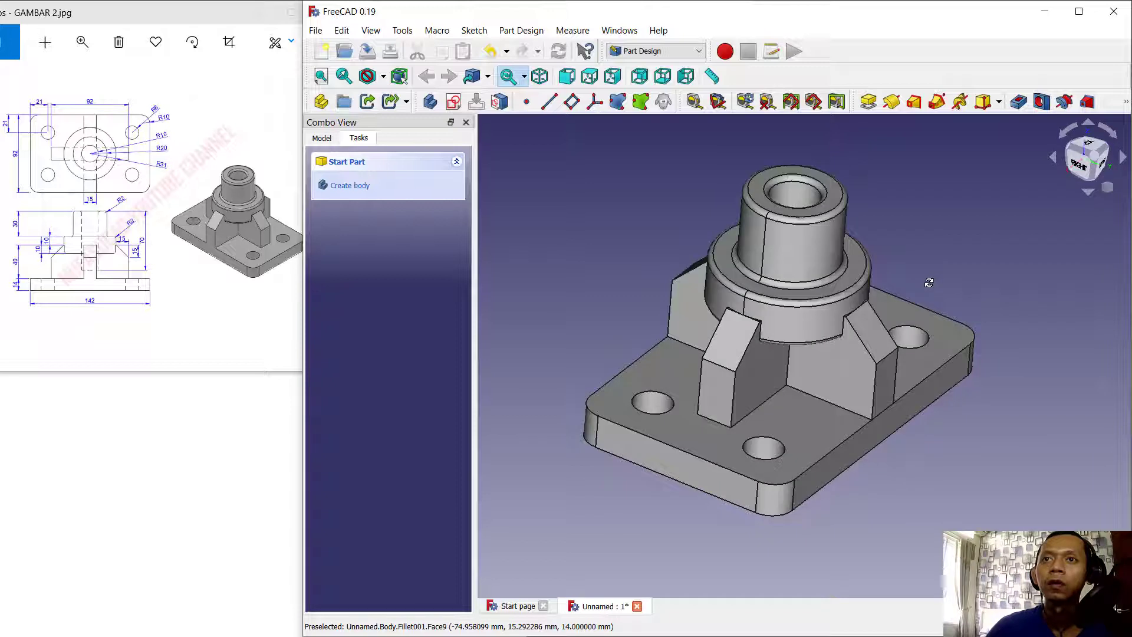